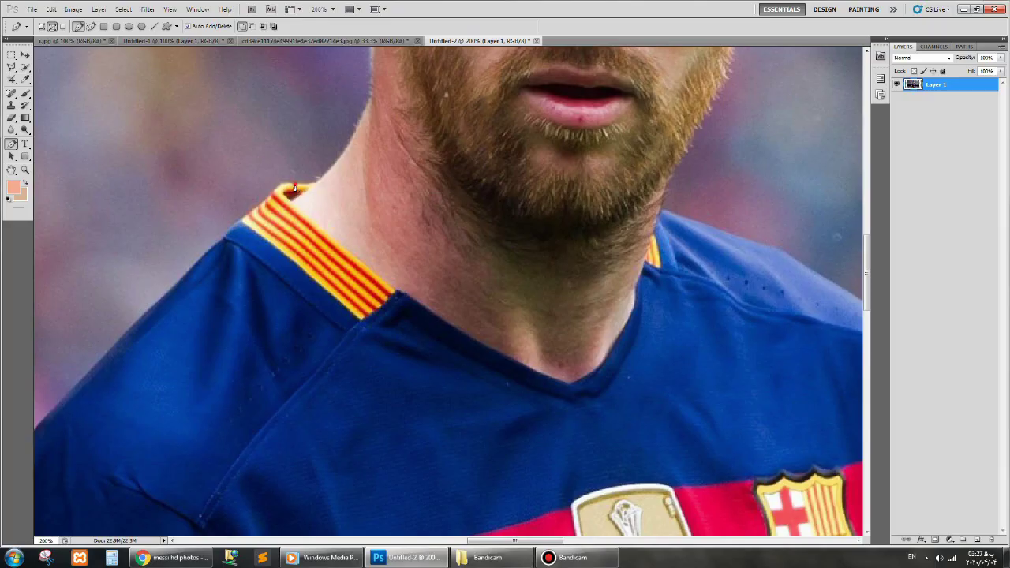
Pen-trace a closed curved path from the left collar tip, under the beard, to the right neck.
{"action": "left_click", "coordinate": [429, 175]}
{"action": "left_click", "coordinate": [569, 163]}
{"action": "left_click_drag", "start_coordinate": [634, 211], "coordinate": [635, 243]}
{"action": "left_click_drag", "start_coordinate": [637, 198], "coordinate": [649, 223]}
{"action": "left_click_drag", "start_coordinate": [625, 187], "coordinate": [580, 177]}
{"action": "left_click_drag", "start_coordinate": [431, 185], "coordinate": [363, 191]}
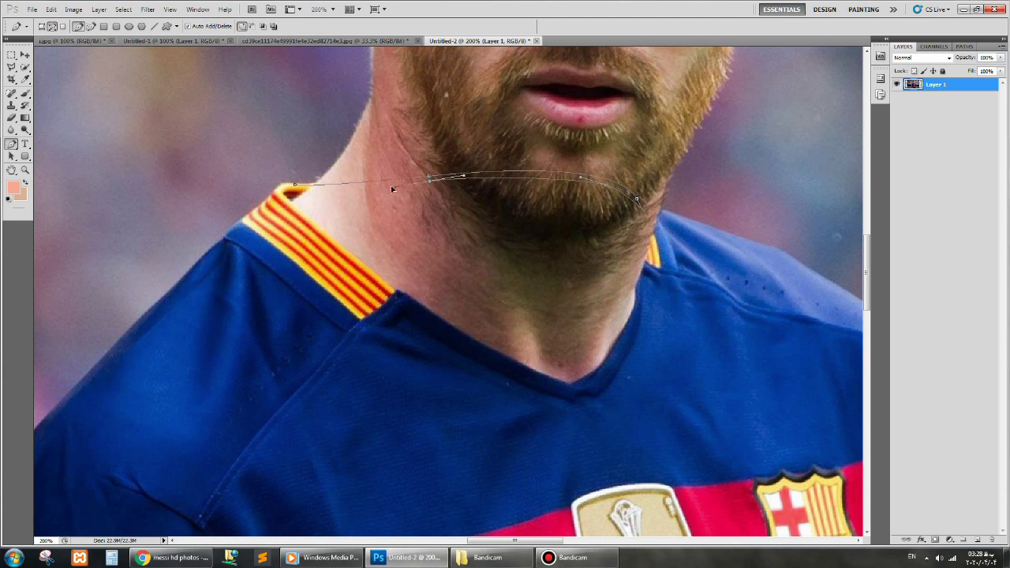
{"action": "left_click", "coordinate": [294, 188]}
Create a new empty layer named 'line' for the collar curve.
{"action": "right_click", "coordinate": [306, 190]}
{"action": "left_click", "coordinate": [363, 251]}
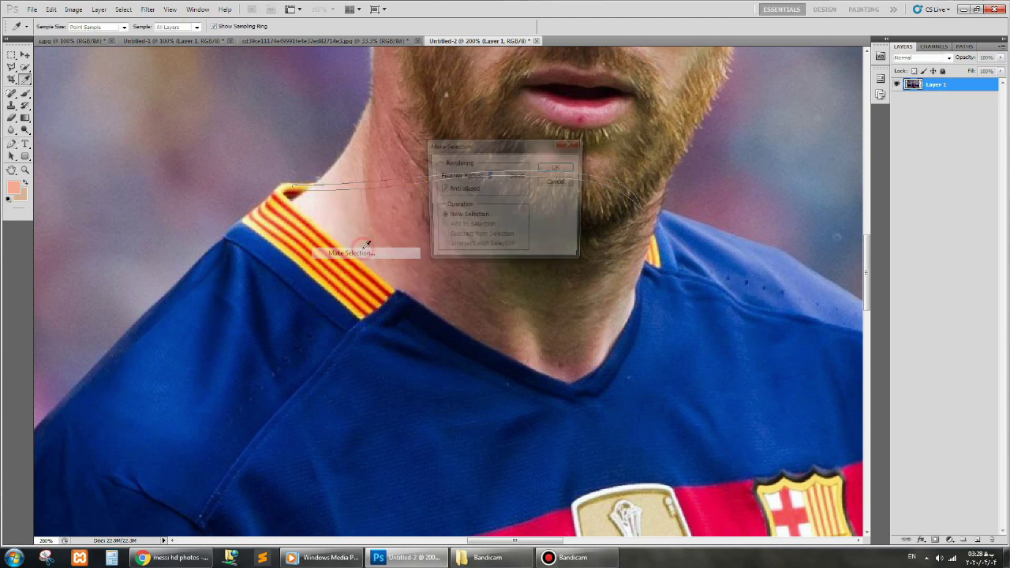
{"action": "left_click", "coordinate": [574, 184]}
{"action": "left_click", "coordinate": [964, 540]}
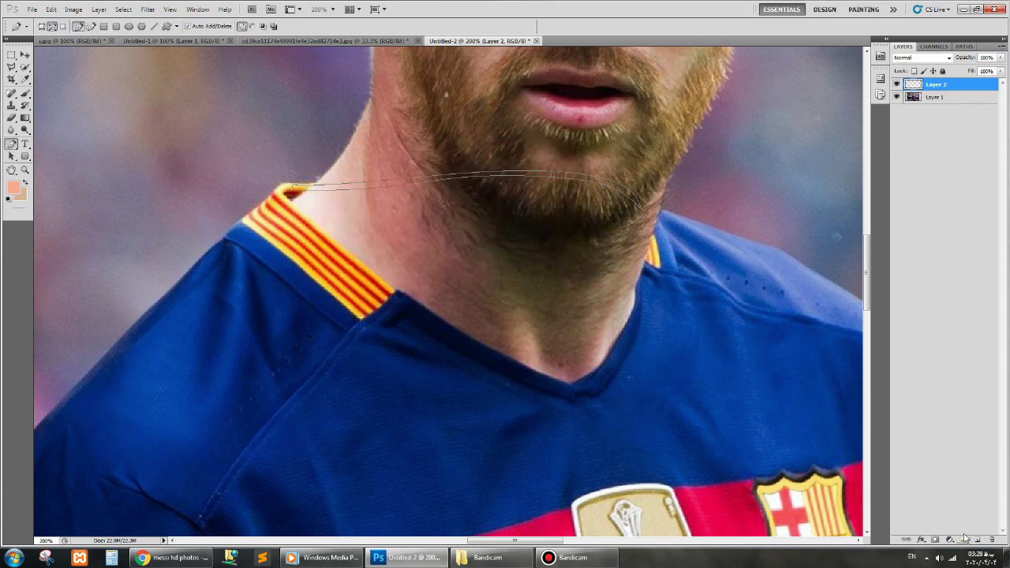
{"action": "key", "text": "b"}
{"action": "double_click", "coordinate": [935, 85]}
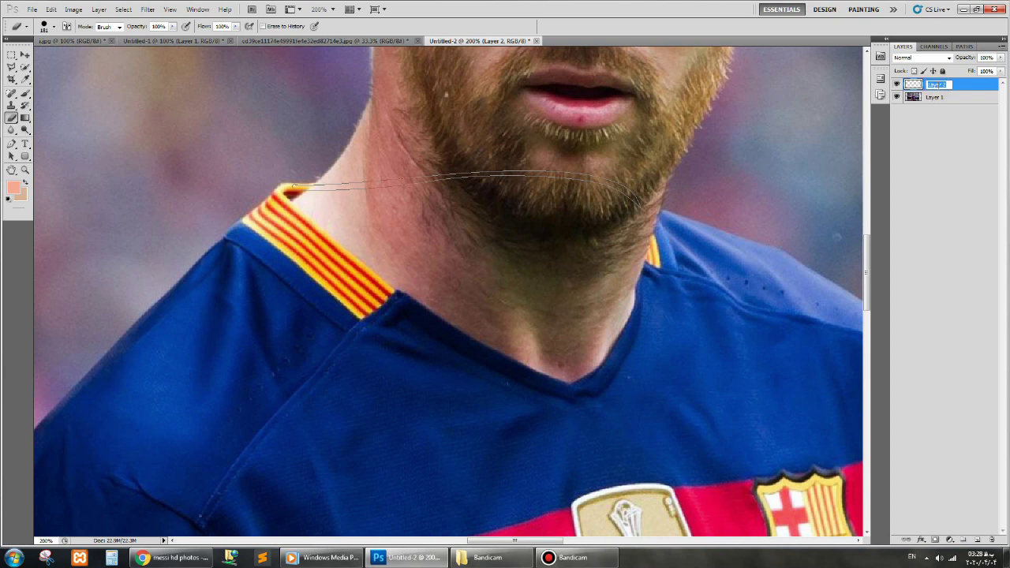
{"action": "type", "text": "line"}
{"action": "key", "text": "Return"}
{"action": "left_click", "coordinate": [11, 144]}
Fill the path on the line layer and add a Color Overlay sampled from the collar's orange stripe.
{"action": "right_click", "coordinate": [393, 187]}
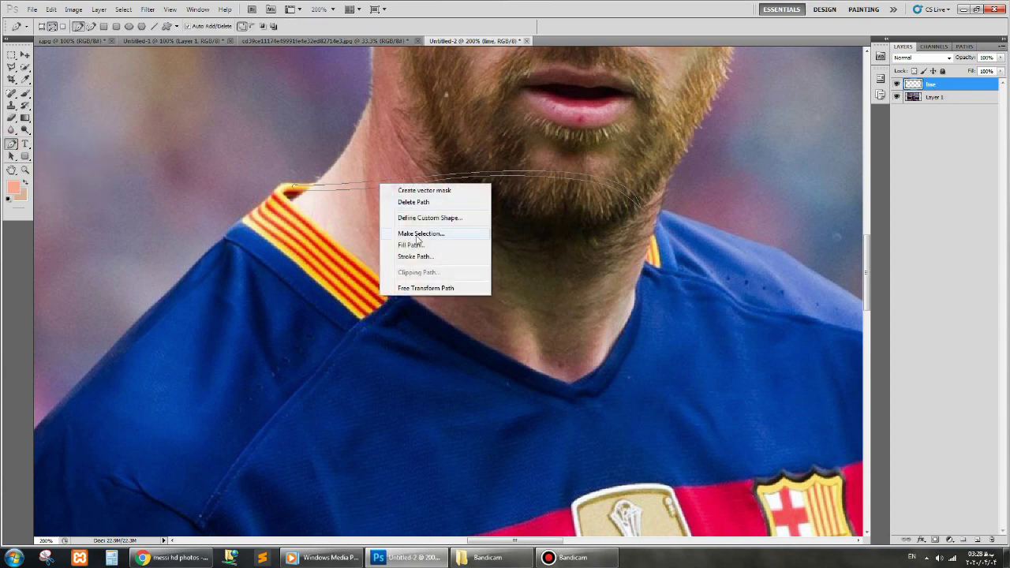
{"action": "left_click", "coordinate": [415, 243]}
{"action": "left_click", "coordinate": [575, 150]}
{"action": "left_click", "coordinate": [99, 9]}
{"action": "left_click", "coordinate": [245, 139]}
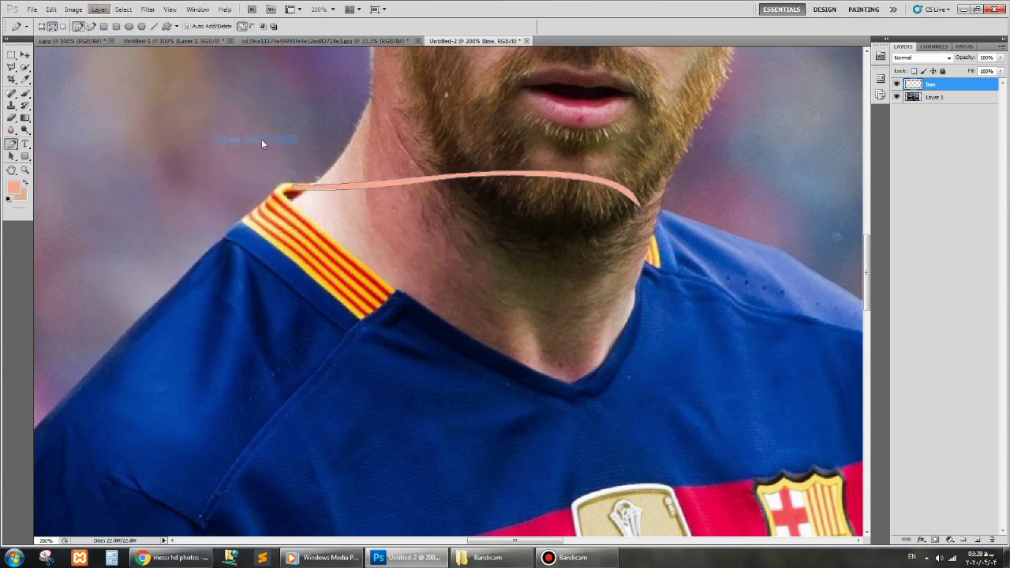
{"action": "left_click", "coordinate": [902, 230]}
{"action": "left_click", "coordinate": [291, 185]}
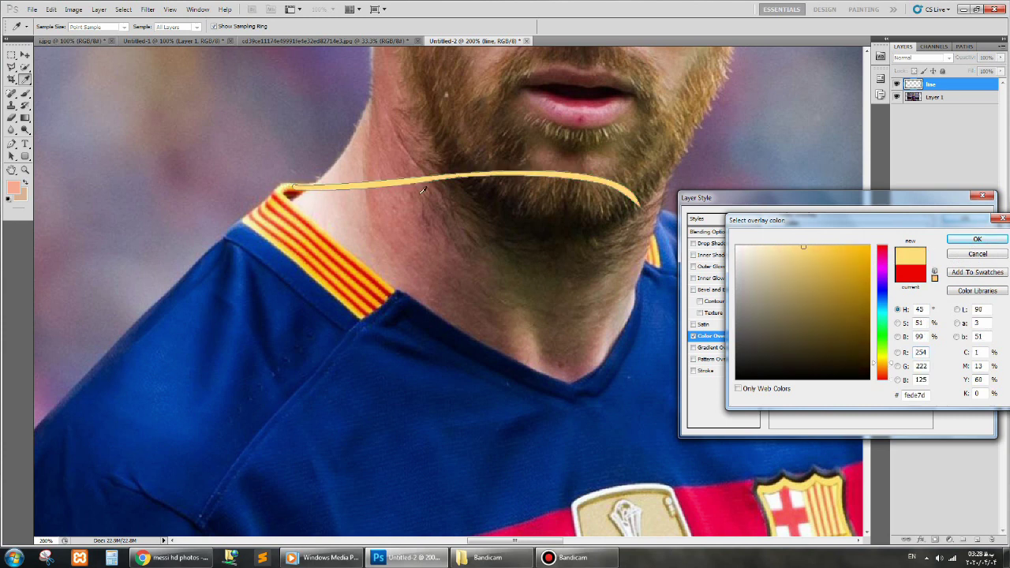
{"action": "left_click", "coordinate": [977, 239]}
Try a rotated black-to-white Gradient Overlay on the line, then turn it off.
{"action": "left_click", "coordinate": [724, 348]}
{"action": "left_click", "coordinate": [845, 257]}
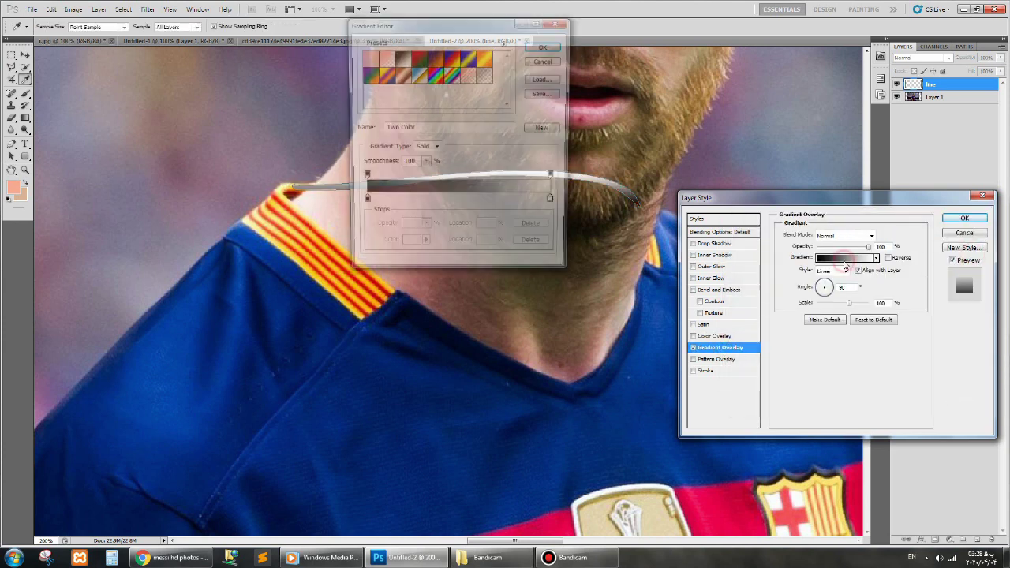
{"action": "left_click", "coordinate": [543, 52]}
{"action": "left_click", "coordinate": [837, 290]}
{"action": "left_click_drag", "start_coordinate": [837, 291], "coordinate": [826, 298]}
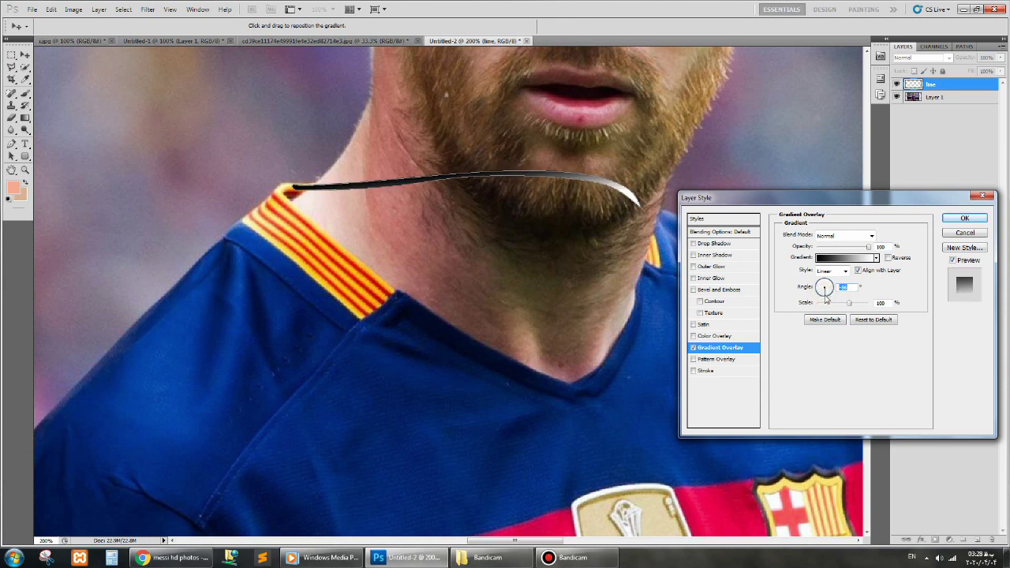
{"action": "left_click", "coordinate": [693, 348]}
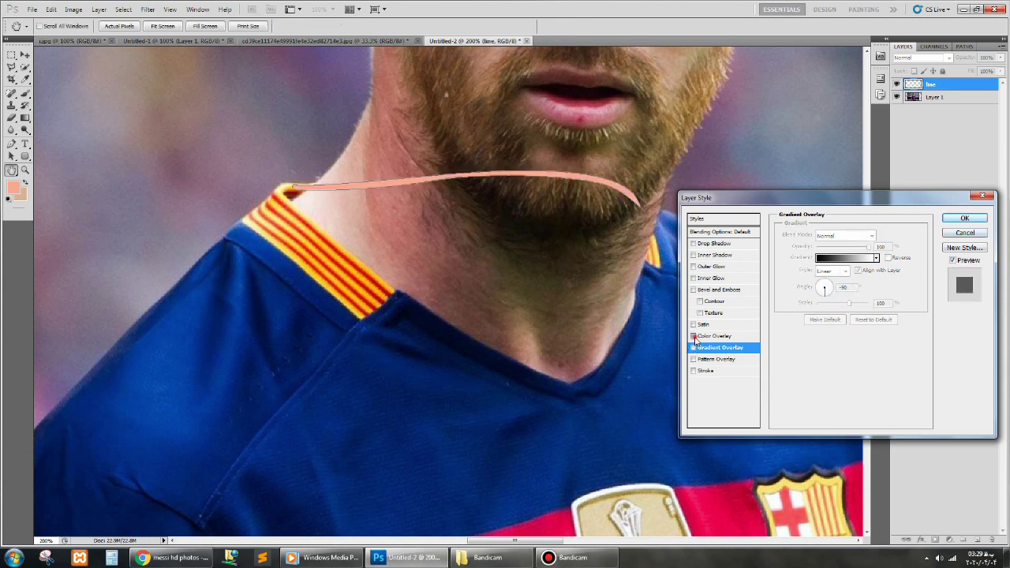
Set the Color Overlay to a deeper gold sampled from the collar trim and apply it.
{"action": "left_click", "coordinate": [715, 336]}
{"action": "left_click", "coordinate": [830, 235]}
{"action": "left_click", "coordinate": [286, 187]}
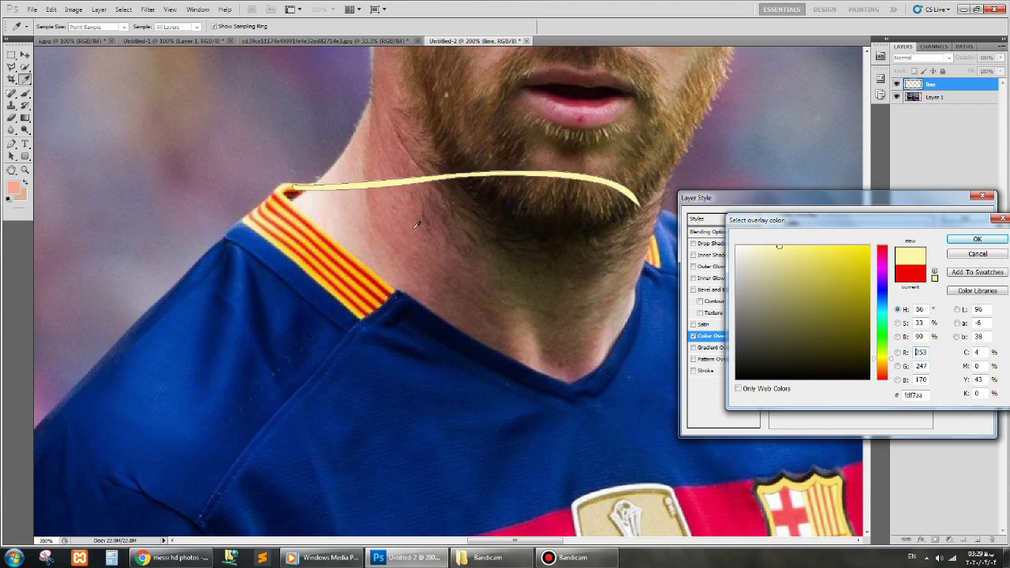
{"action": "left_click", "coordinate": [277, 192]}
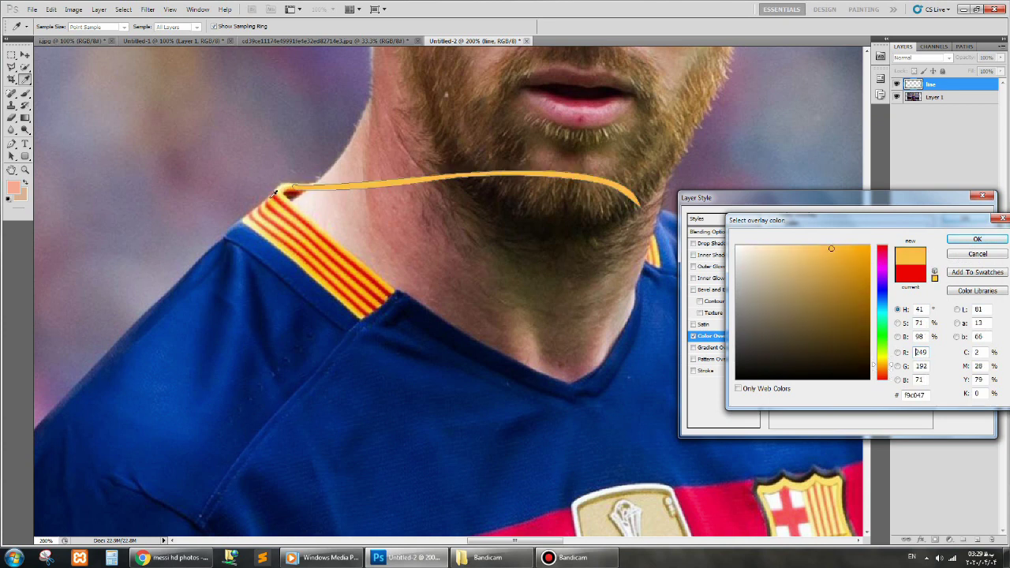
{"action": "left_click", "coordinate": [977, 239]}
{"action": "left_click", "coordinate": [961, 218]}
Browse the path options and marquee selection variants without making changes.
{"action": "left_click", "coordinate": [79, 10]}
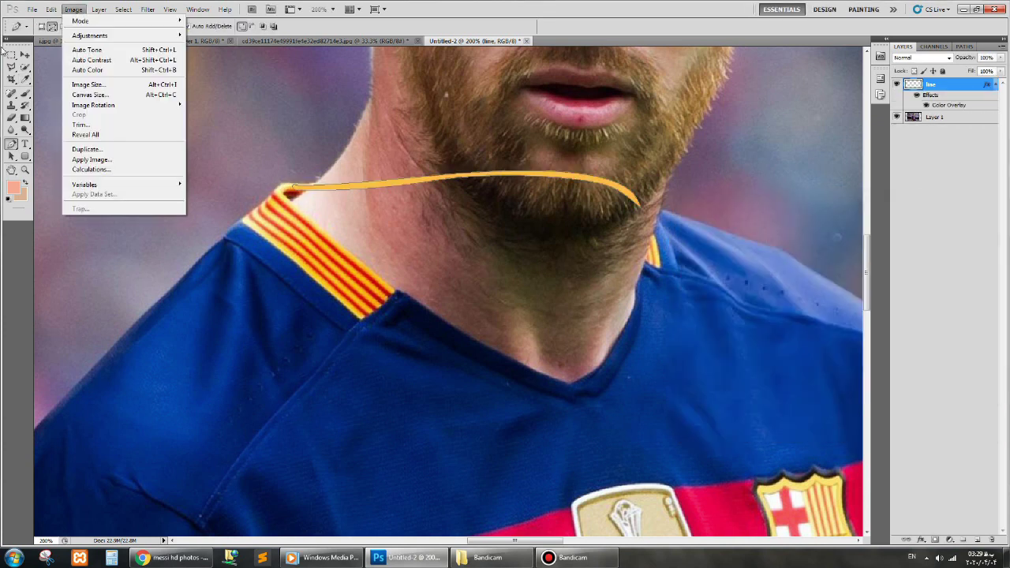
{"action": "left_click", "coordinate": [5, 54]}
{"action": "right_click", "coordinate": [340, 188]}
{"action": "right_click", "coordinate": [9, 144]}
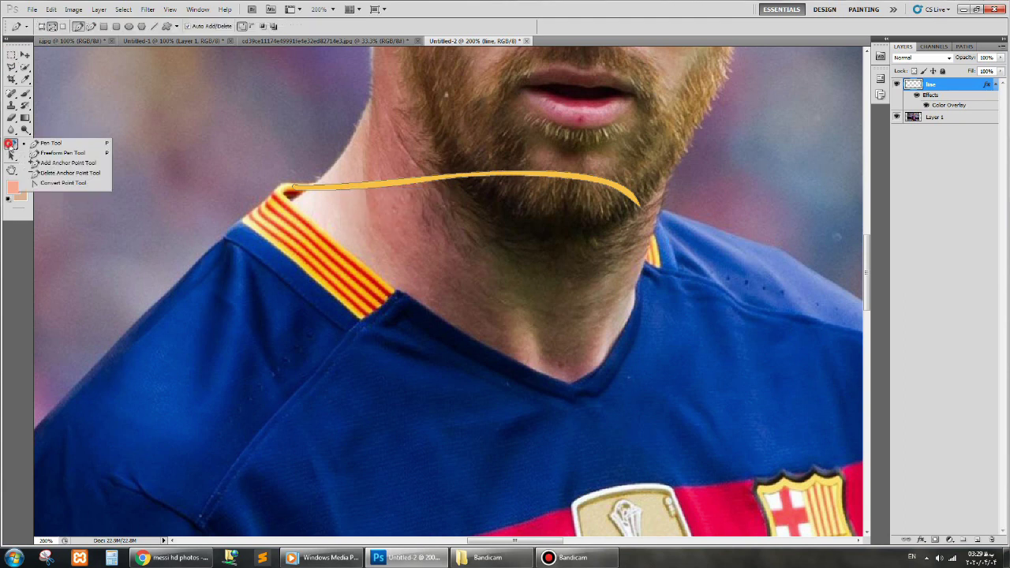
{"action": "right_click", "coordinate": [320, 190]}
{"action": "left_click", "coordinate": [363, 221]}
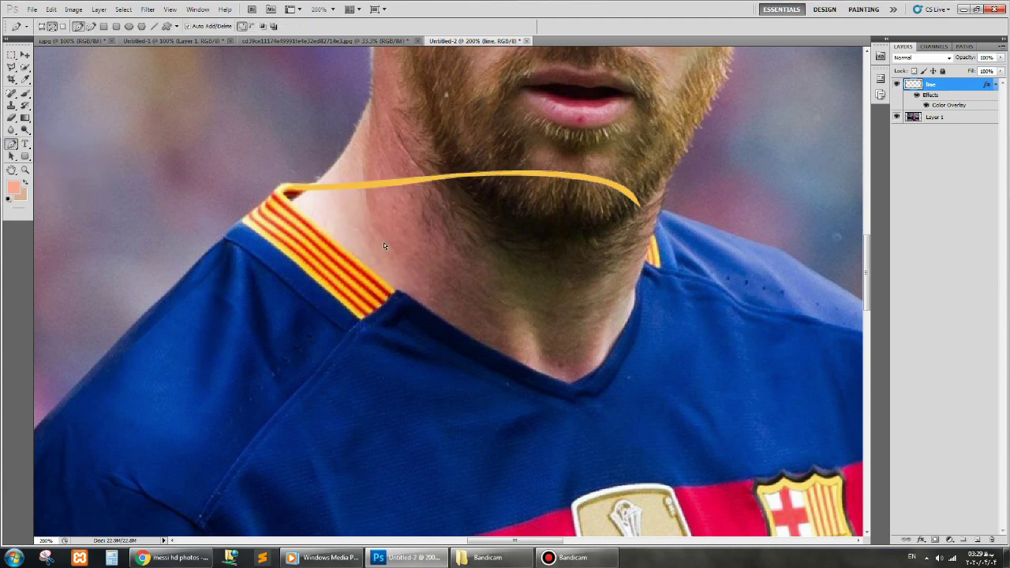
{"action": "right_click", "coordinate": [11, 55]}
Duplicate the line layer, move the copy below it, and lighten its Color Overlay.
{"action": "left_click", "coordinate": [47, 55]}
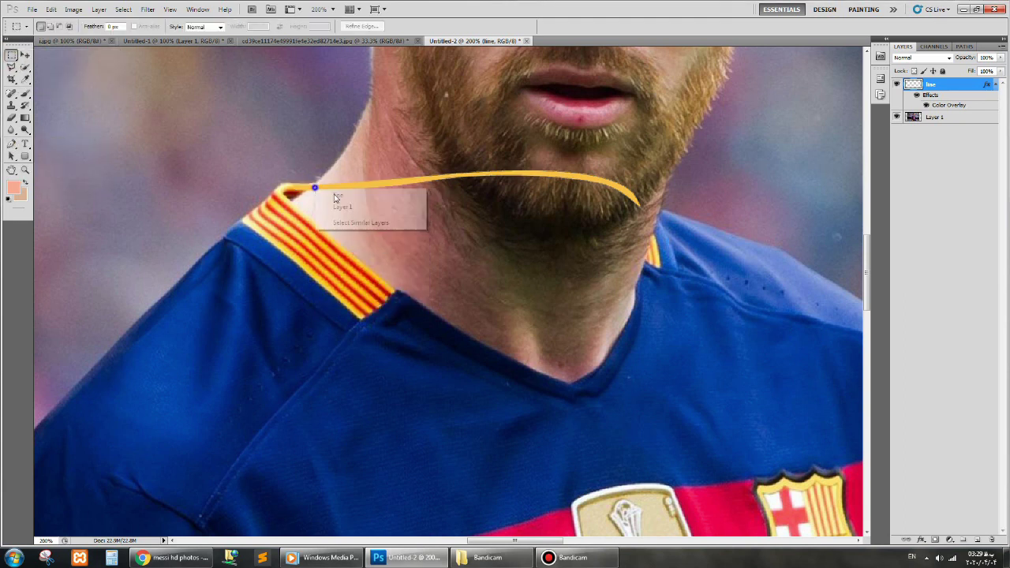
{"action": "key", "text": "ctrl+j"}
{"action": "left_click_drag", "start_coordinate": [962, 95], "coordinate": [954, 144]}
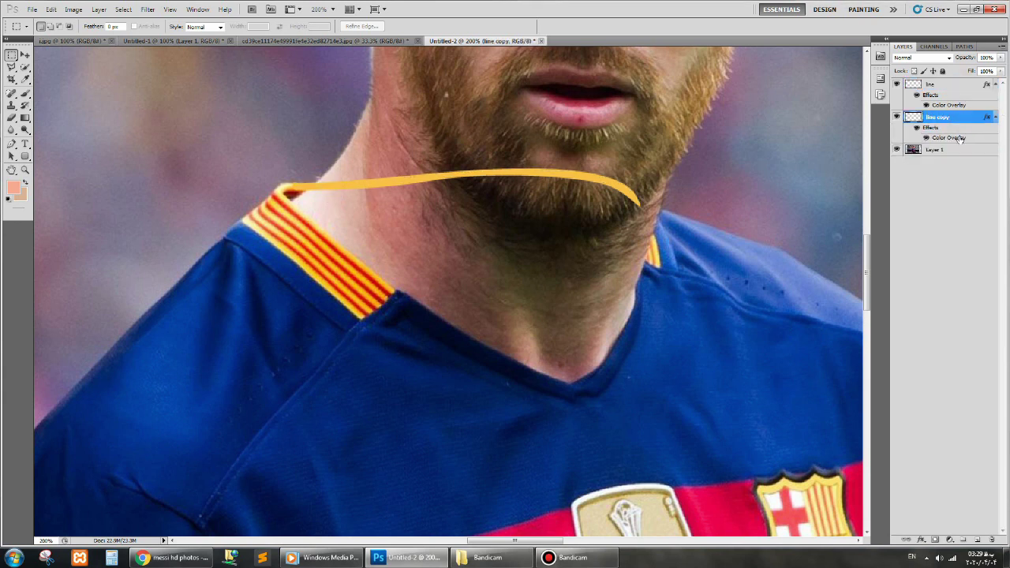
{"action": "left_click", "coordinate": [99, 9]}
{"action": "left_click", "coordinate": [332, 132]}
{"action": "left_click", "coordinate": [884, 235]}
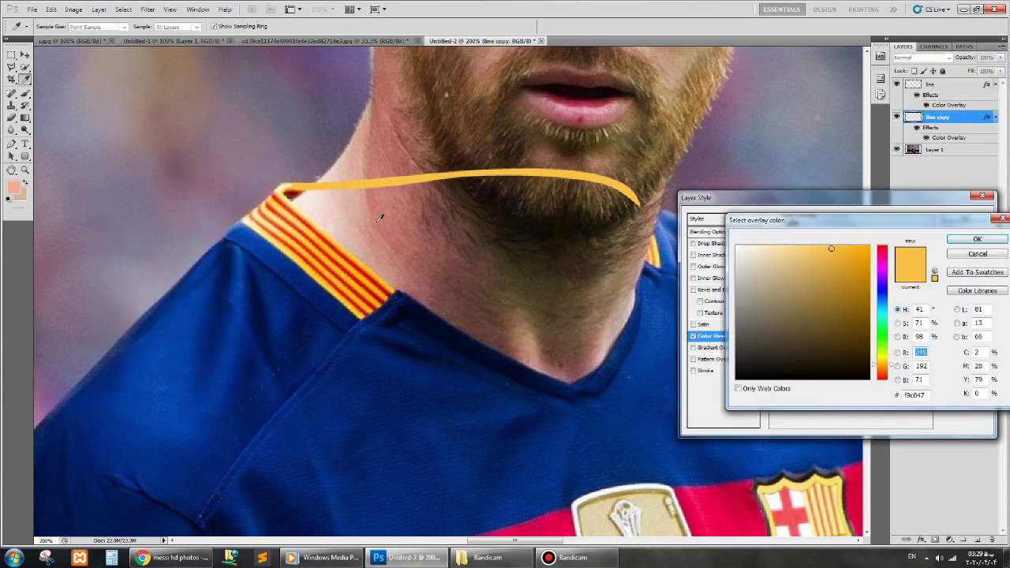
{"action": "left_click", "coordinate": [977, 239]}
Give the copy a faint dark brown Drop Shadow angled at -50°.
{"action": "left_click", "coordinate": [694, 244]}
{"action": "left_click", "coordinate": [722, 245]}
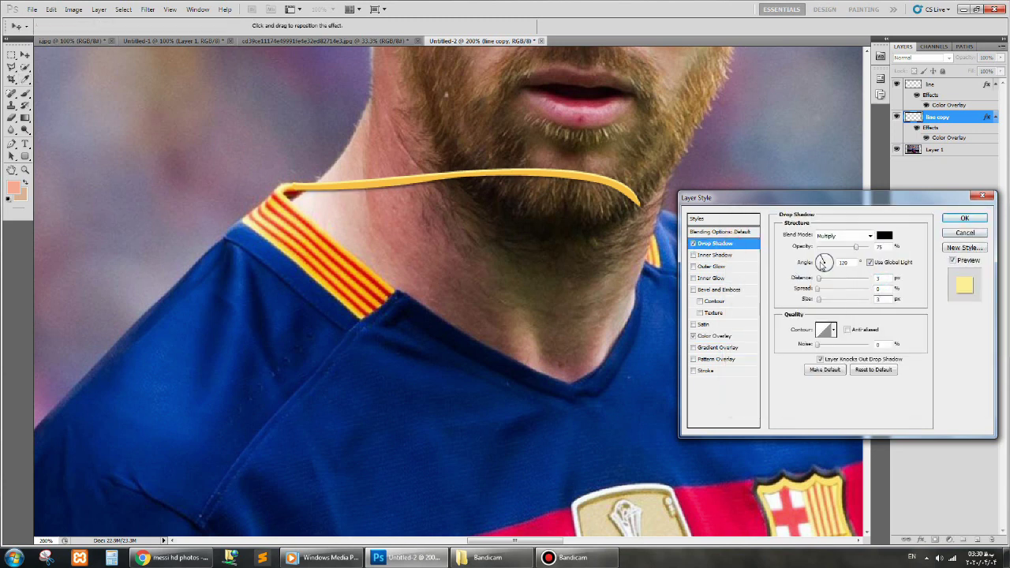
{"action": "left_click_drag", "start_coordinate": [830, 273], "coordinate": [821, 247]}
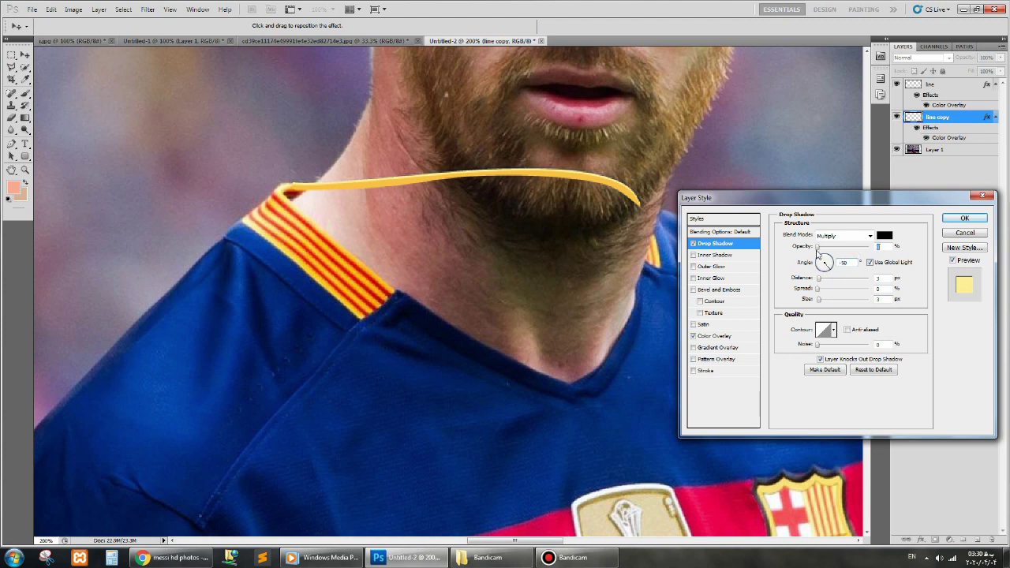
{"action": "left_click", "coordinate": [884, 236]}
{"action": "left_click_drag", "start_coordinate": [292, 180], "coordinate": [260, 192]}
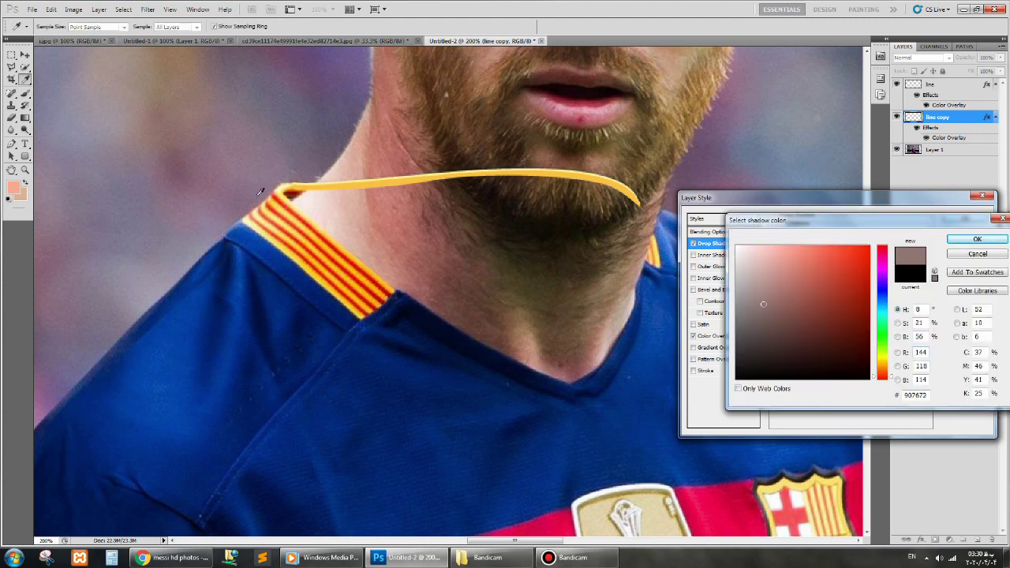
{"action": "left_click", "coordinate": [790, 322]}
{"action": "left_click", "coordinate": [977, 239]}
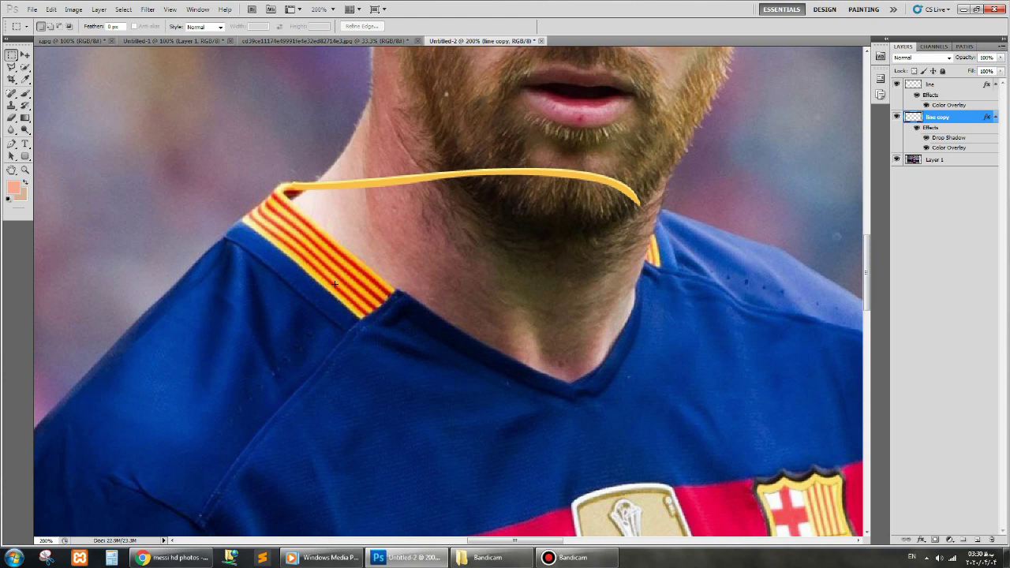
Merge the two line layers into a single layer.
{"action": "left_click", "coordinate": [952, 82], "text": "shift"}
{"action": "right_click", "coordinate": [952, 83]}
{"action": "left_click", "coordinate": [950, 317]}
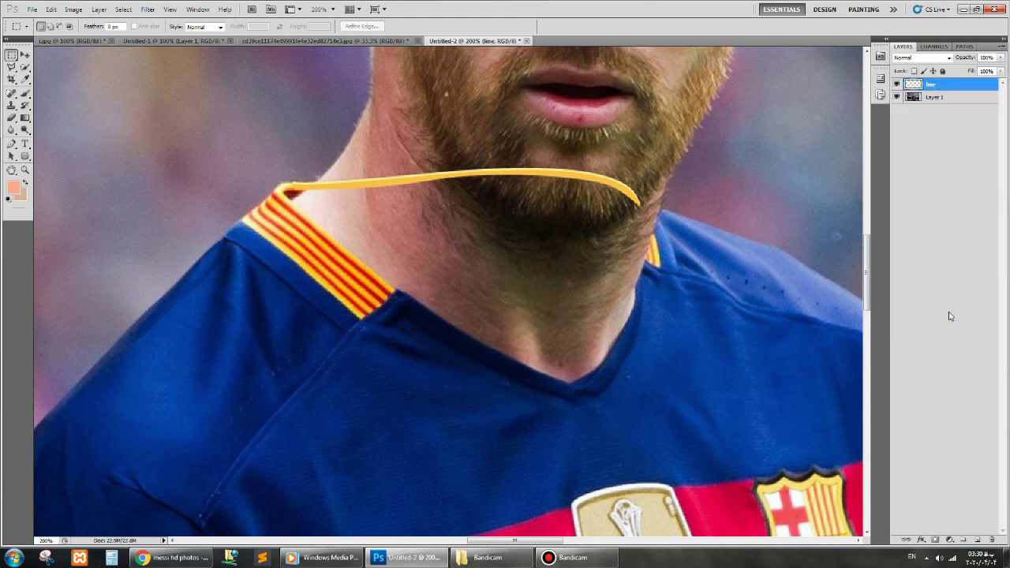
Set the Elliptical Marquee feather to 10 px and extend the path down to the right collar.
{"action": "right_click", "coordinate": [12, 55]}
{"action": "left_click", "coordinate": [71, 68]}
{"action": "left_click_drag", "start_coordinate": [292, 196], "coordinate": [315, 229]}
{"action": "left_click", "coordinate": [484, 207]}
{"action": "left_click_drag", "start_coordinate": [260, 178], "coordinate": [318, 230]}
{"action": "left_click", "coordinate": [484, 207]}
{"action": "key", "text": "Return"}
{"action": "double_click", "coordinate": [113, 26]}
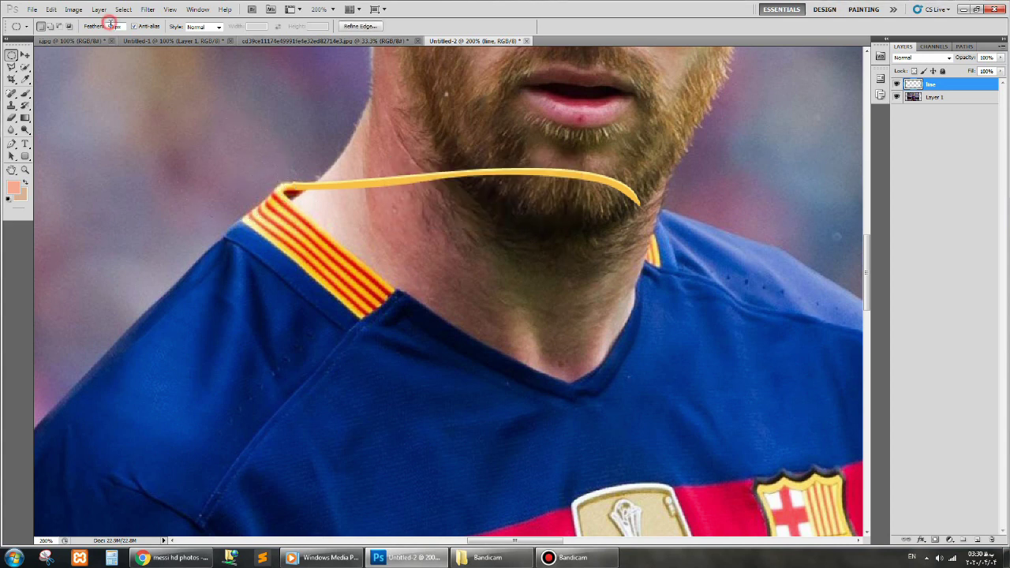
{"action": "type", "text": "10p"}
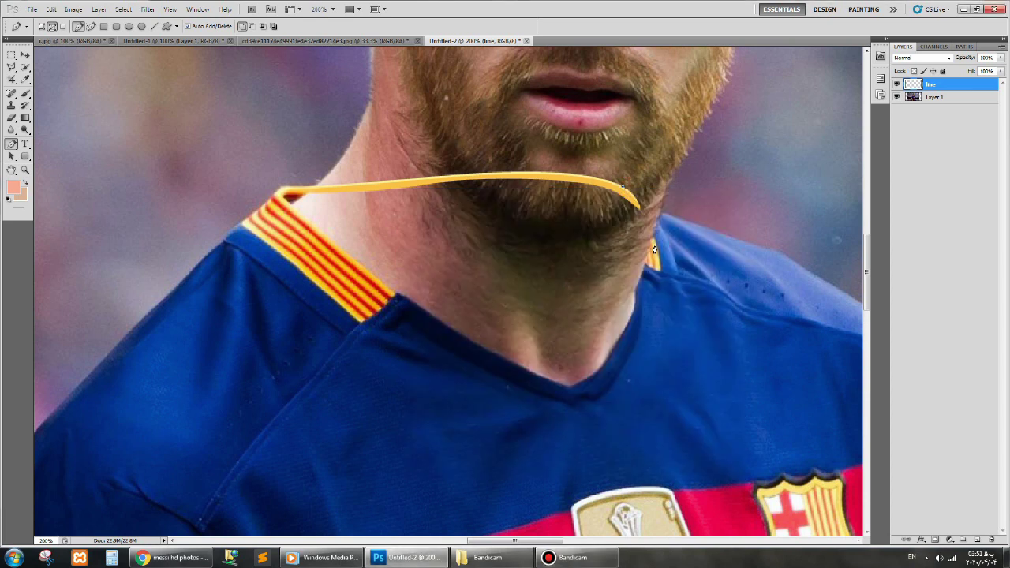
{"action": "left_click_drag", "start_coordinate": [656, 250], "coordinate": [661, 287]}
{"action": "left_click", "coordinate": [639, 213], "text": "ctrl"}
Fill the neck-extension path on a new empty layer.
{"action": "right_click", "coordinate": [649, 251]}
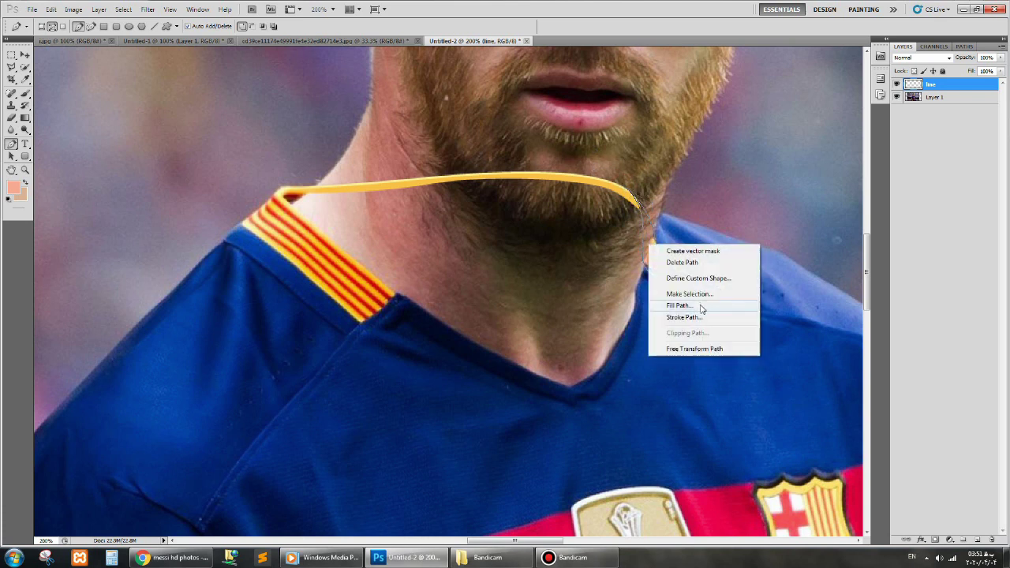
{"action": "left_click", "coordinate": [977, 540]}
{"action": "right_click", "coordinate": [647, 242]}
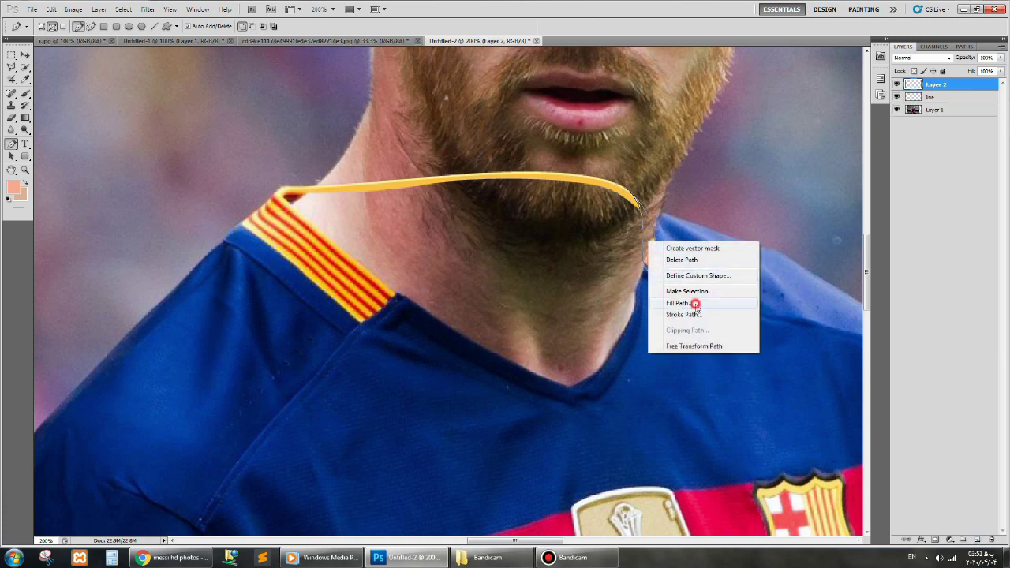
{"action": "left_click", "coordinate": [695, 304]}
{"action": "key", "text": "Return"}
Give the new layer a muted gold Color Overlay and set it to 50% opacity.
{"action": "left_click", "coordinate": [99, 9]}
{"action": "left_click", "coordinate": [252, 154]}
{"action": "left_click", "coordinate": [886, 236]}
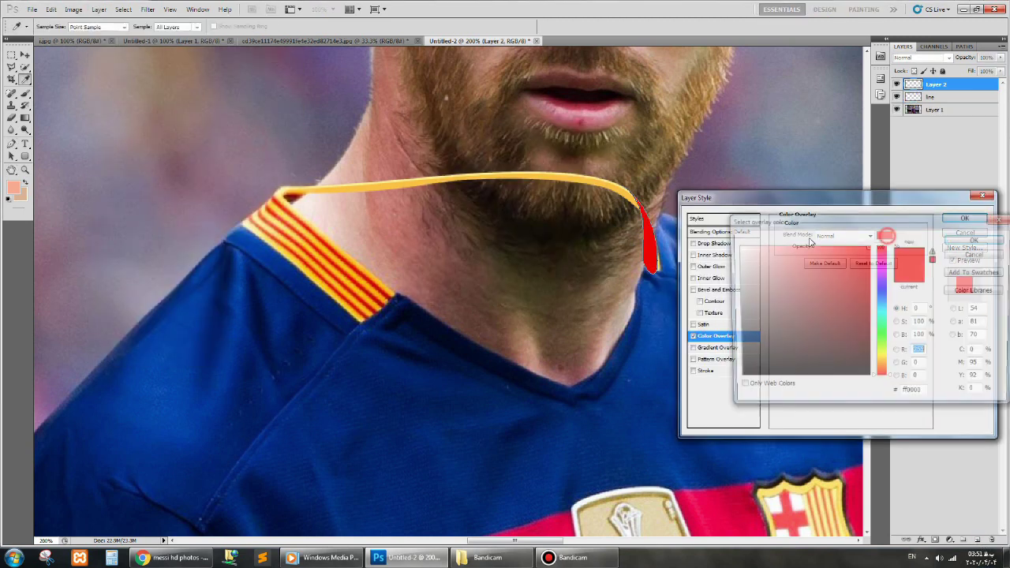
{"action": "left_click", "coordinate": [882, 362]}
{"action": "left_click", "coordinate": [801, 259]}
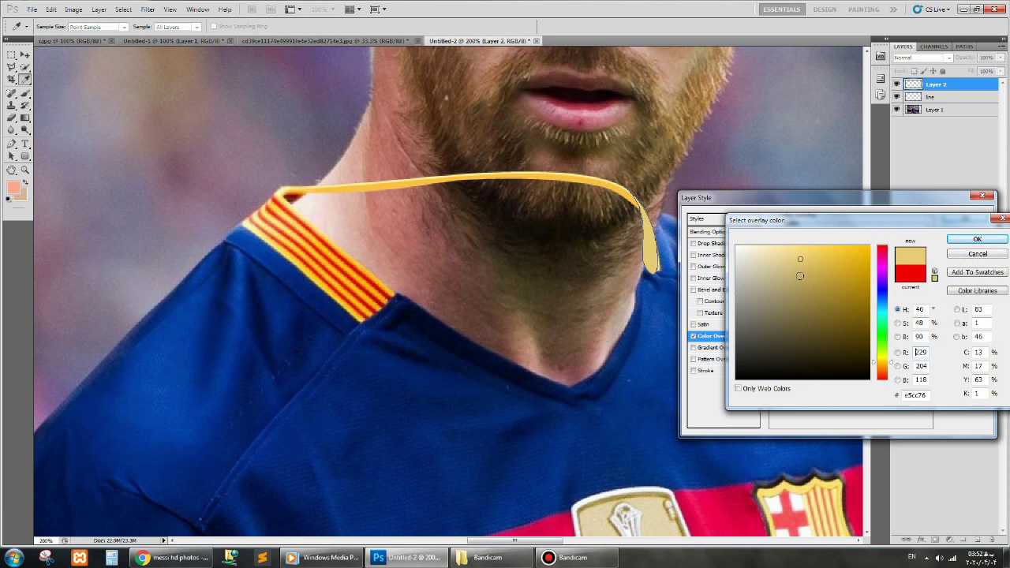
{"action": "left_click", "coordinate": [977, 239]}
{"action": "key", "text": "Return"}
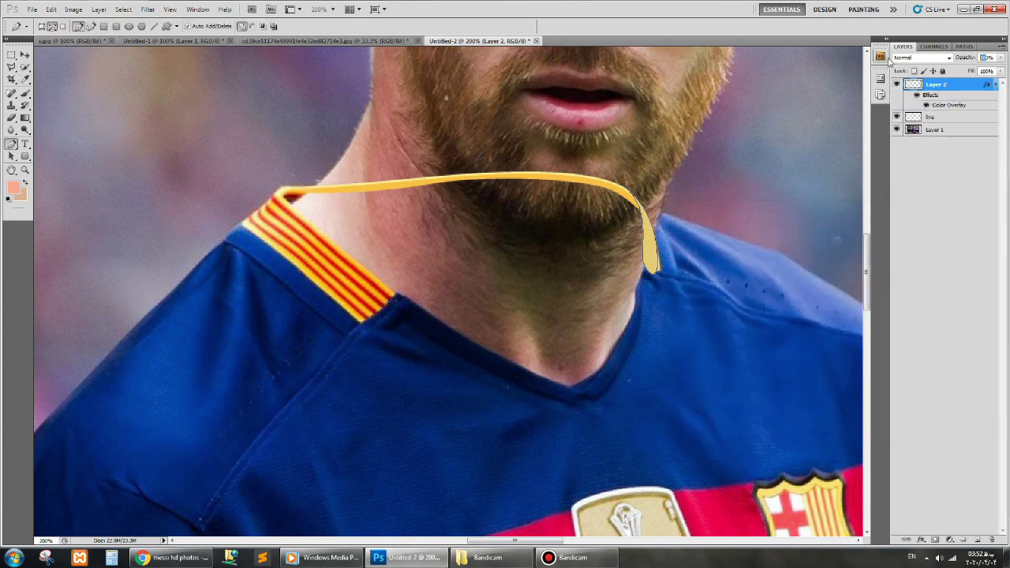
{"action": "key", "text": "5"}
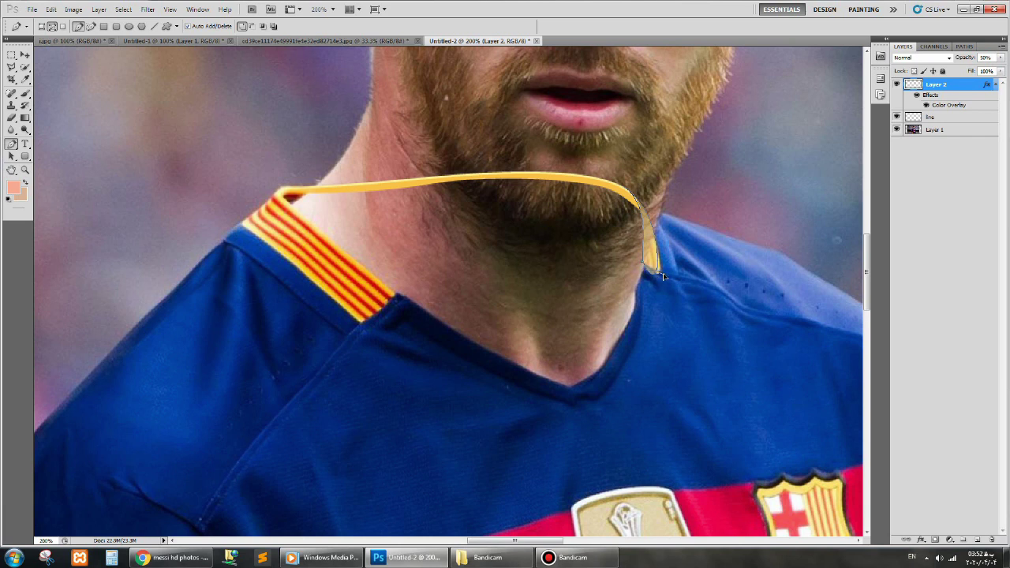
Add a path point, fill its selection with yellow, and restore 100% opacity.
{"action": "left_click", "coordinate": [625, 272]}
{"action": "right_click", "coordinate": [650, 274]}
{"action": "left_click", "coordinate": [677, 342]}
{"action": "key", "text": "Return"}
{"action": "key", "text": "alt+BackSpace"}
{"action": "key", "text": "ctrl+d"}
{"action": "key", "text": "0"}
Erase excess from the collar band and delete the leftover guide path.
{"action": "left_click", "coordinate": [12, 117]}
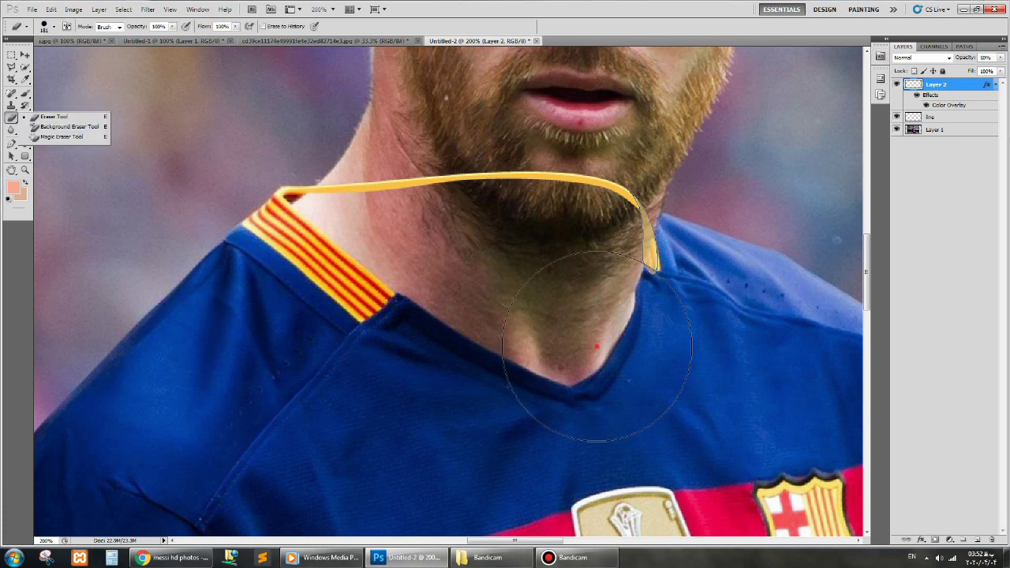
{"action": "left_click", "coordinate": [11, 146]}
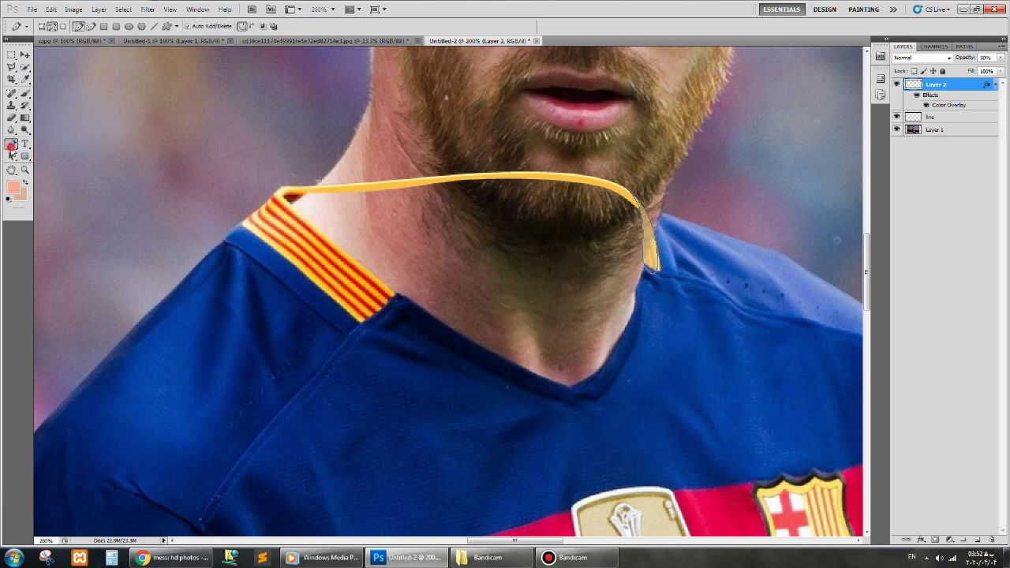
{"action": "right_click", "coordinate": [649, 267]}
{"action": "left_click", "coordinate": [694, 316]}
{"action": "left_click", "coordinate": [565, 184]}
{"action": "right_click", "coordinate": [652, 253]}
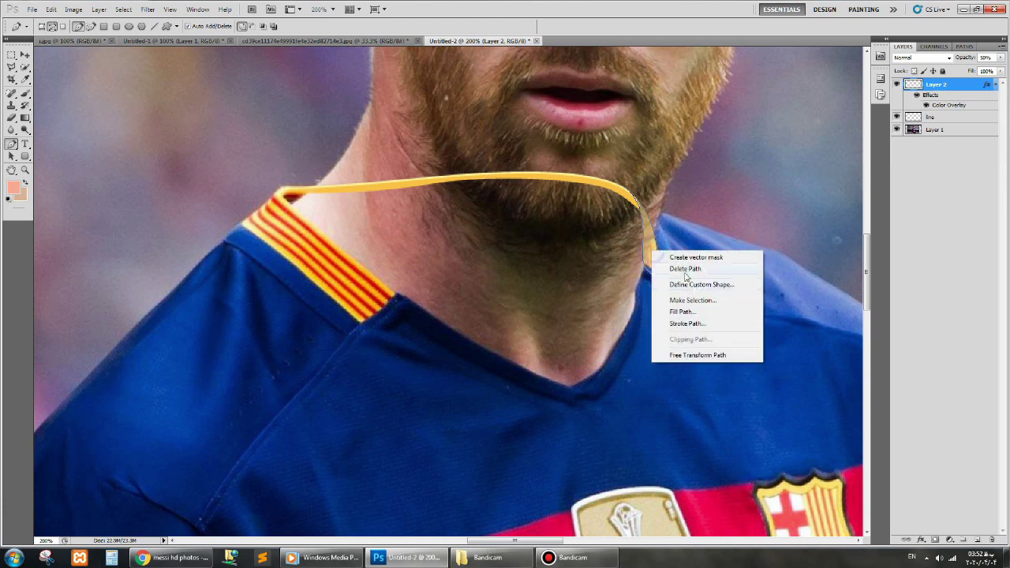
{"action": "left_click", "coordinate": [685, 269]}
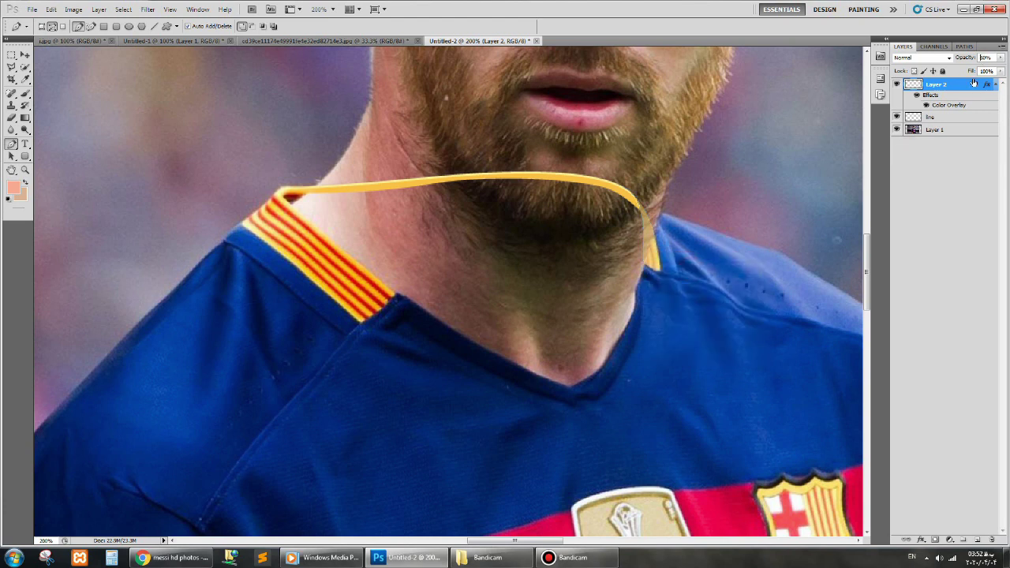
Trace a freeform path along the collar's right end and add Layer 3 above.
{"action": "right_click", "coordinate": [8, 150]}
{"action": "left_click", "coordinate": [59, 151]}
{"action": "left_click_drag", "start_coordinate": [655, 268], "coordinate": [639, 198]}
{"action": "left_click_drag", "start_coordinate": [651, 298], "coordinate": [656, 337]}
{"action": "right_click", "coordinate": [654, 271]}
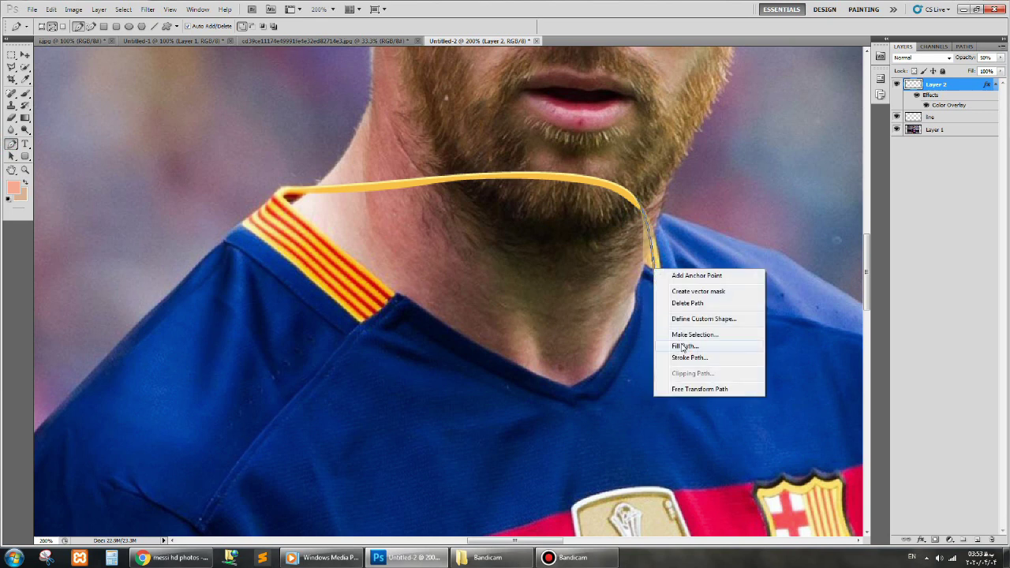
{"action": "left_click", "coordinate": [977, 540]}
{"action": "right_click", "coordinate": [652, 273]}
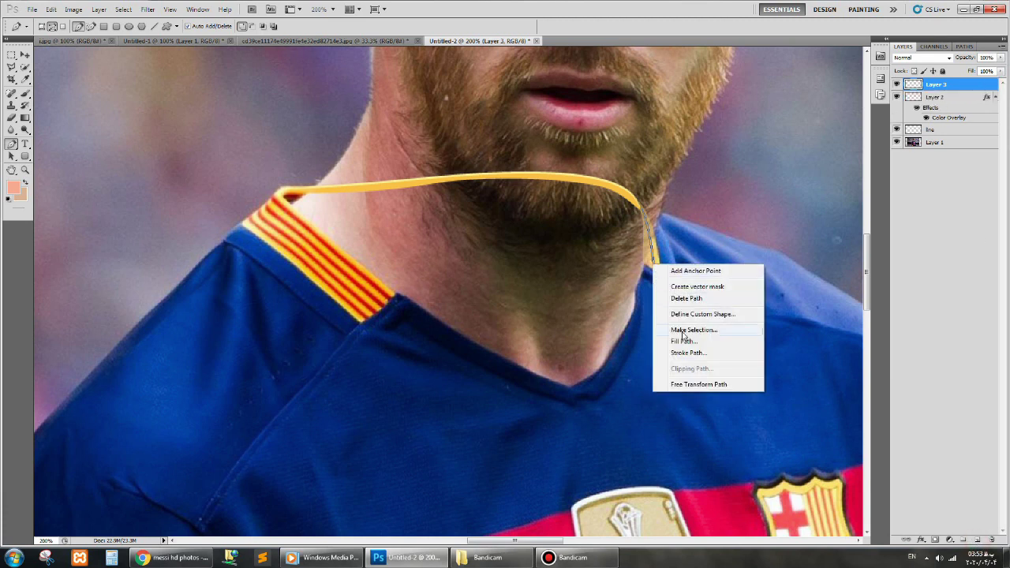
{"action": "key", "text": "Escape"}
Give Layer 3 a red Color Overlay sampled from the jersey's collar stripe.
{"action": "left_click", "coordinate": [99, 9]}
{"action": "left_click", "coordinate": [245, 140]}
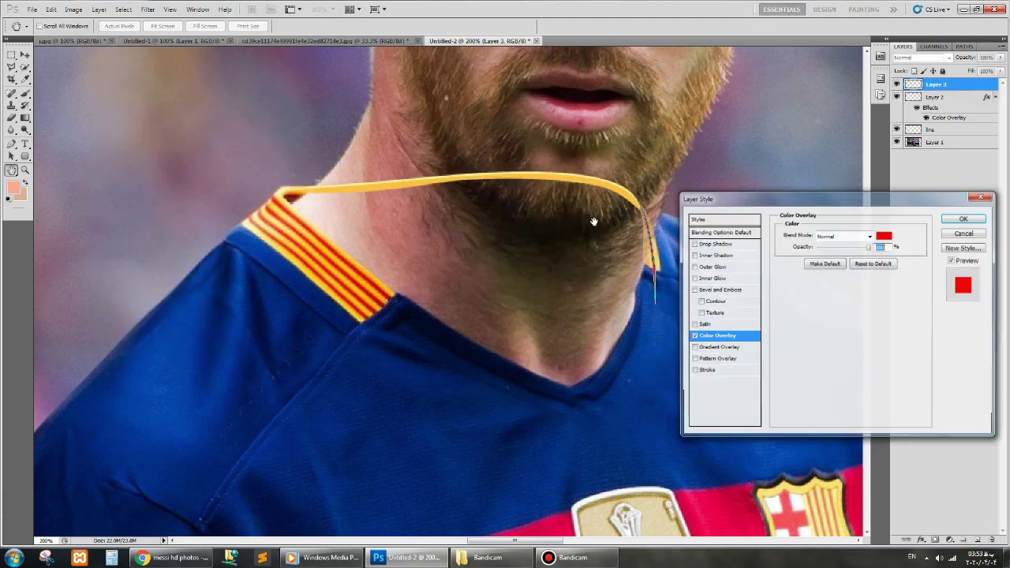
{"action": "left_click", "coordinate": [884, 235]}
{"action": "left_click", "coordinate": [388, 291]}
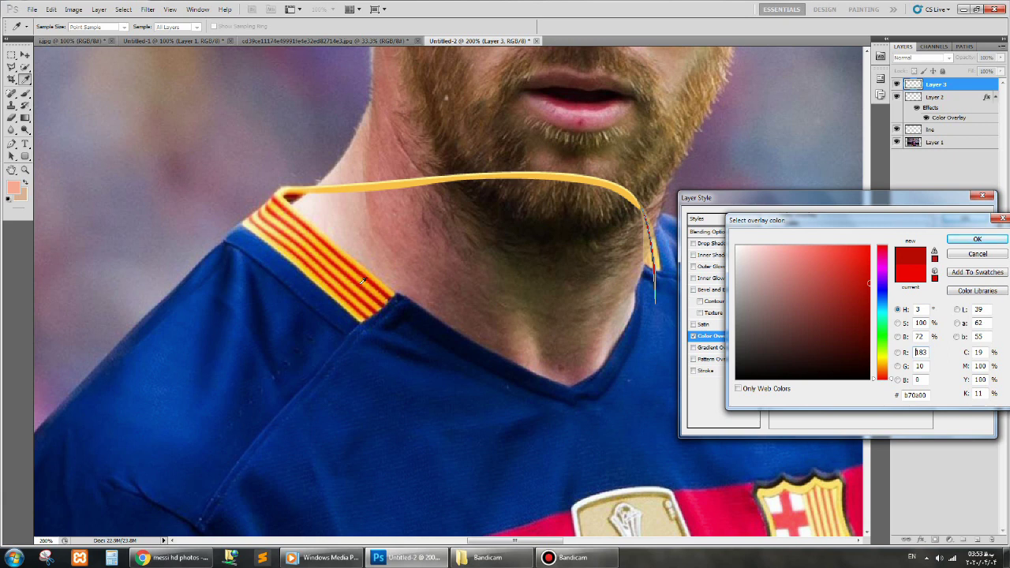
{"action": "left_click", "coordinate": [841, 263]}
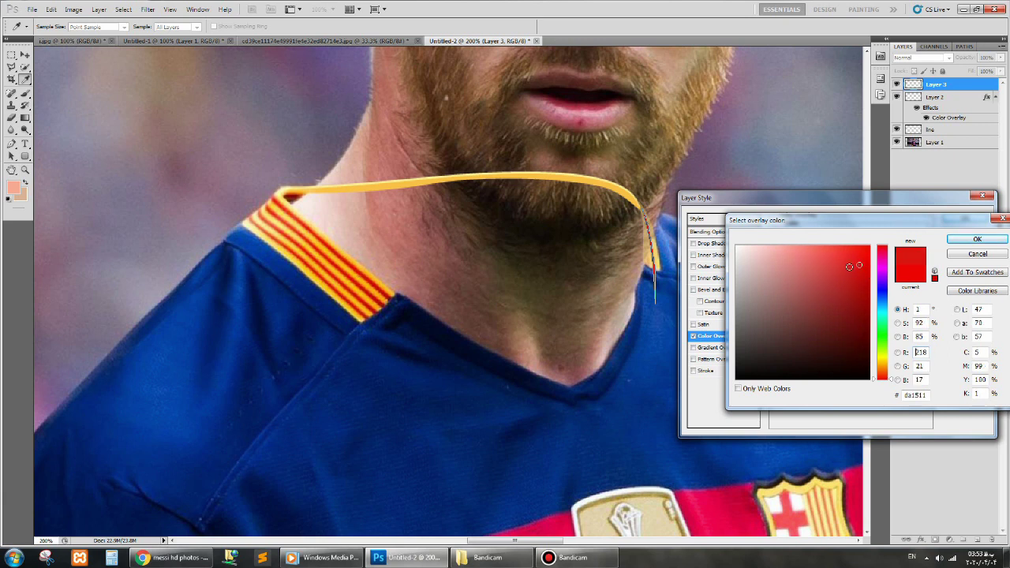
{"action": "left_click", "coordinate": [260, 229]}
{"action": "left_click", "coordinate": [272, 237]}
{"action": "left_click", "coordinate": [977, 239]}
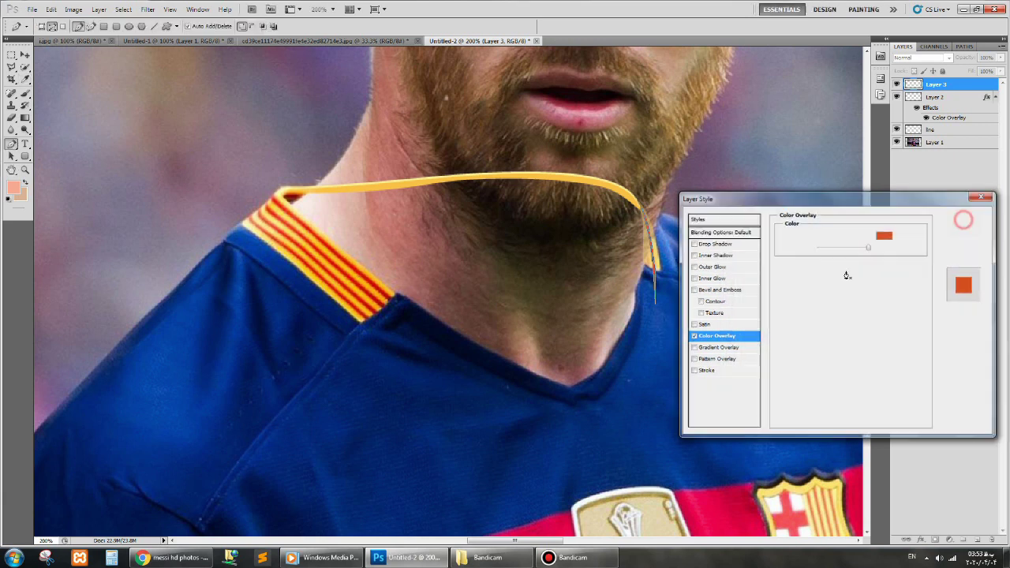
{"action": "left_click", "coordinate": [963, 220]}
Add a curved path point below the chin and fill the path on Layer 3.
{"action": "left_click", "coordinate": [12, 117]}
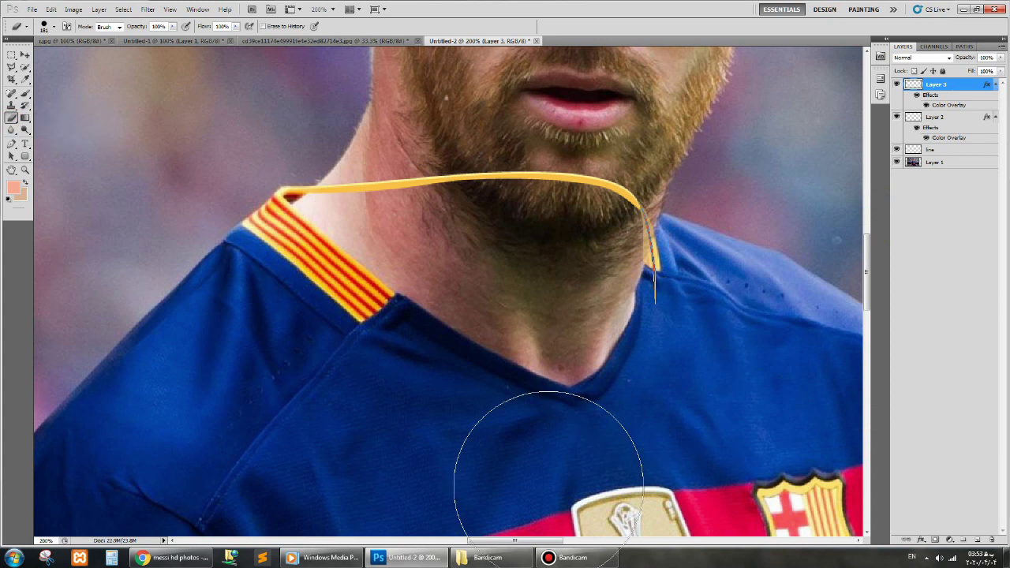
{"action": "left_click", "coordinate": [12, 144]}
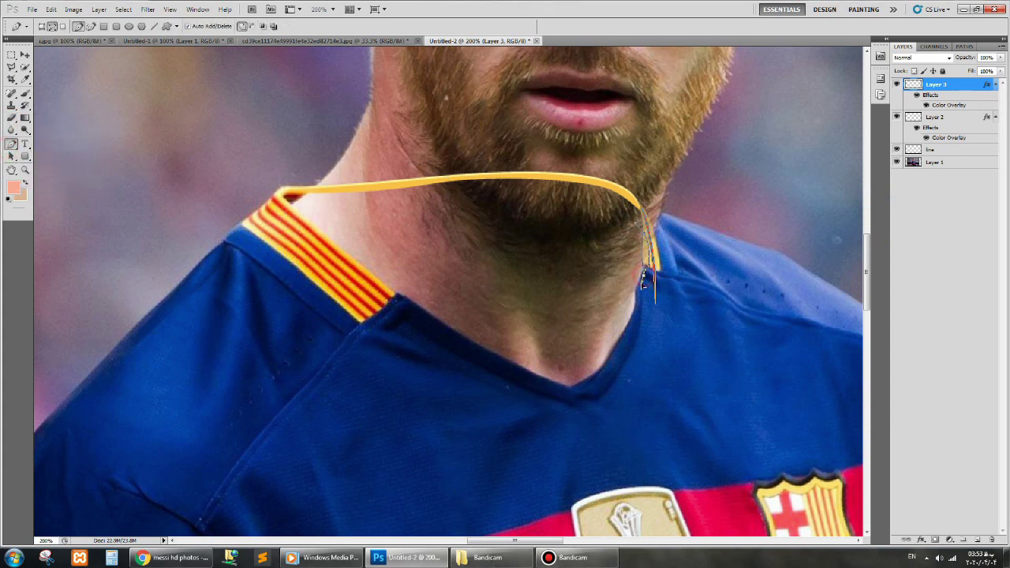
{"action": "left_click_drag", "start_coordinate": [647, 275], "coordinate": [640, 316]}
{"action": "right_click", "coordinate": [647, 274]}
{"action": "left_click", "coordinate": [679, 337]}
{"action": "key", "text": "Return"}
Erase excess paint with the standard eraser and delete the leftover neck path.
{"action": "left_click", "coordinate": [11, 119]}
{"action": "left_click", "coordinate": [632, 371]}
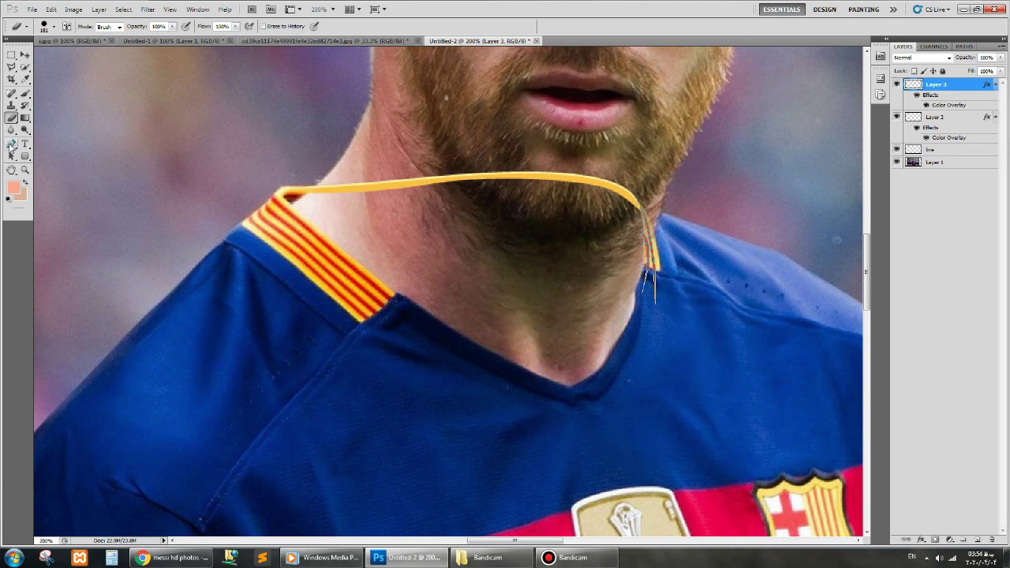
{"action": "left_click", "coordinate": [11, 145]}
{"action": "right_click", "coordinate": [648, 258]}
{"action": "left_click", "coordinate": [723, 304]}
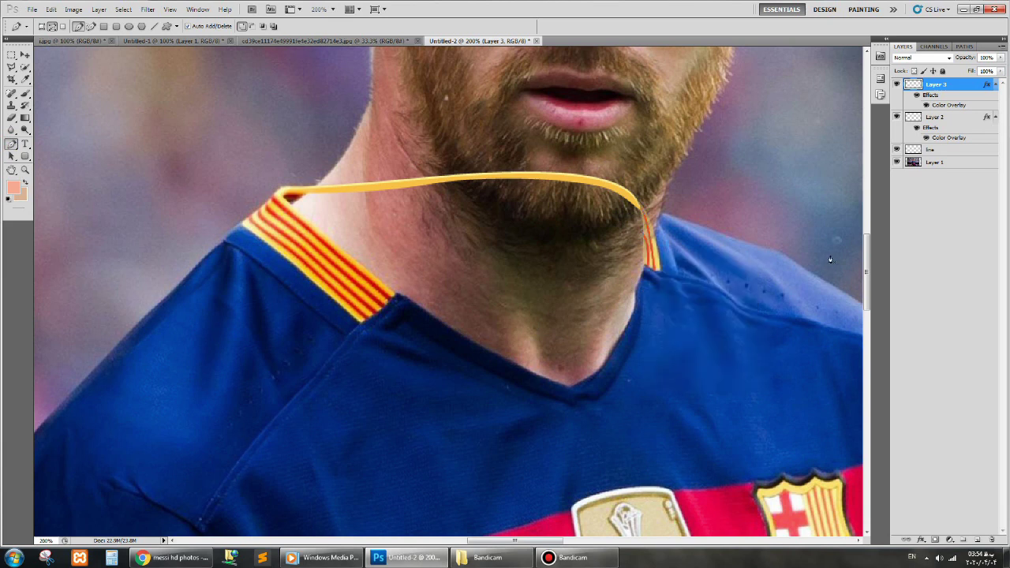
Select the golden collar layer and start a shadow outline at the collar's left end.
{"action": "left_click", "coordinate": [973, 116]}
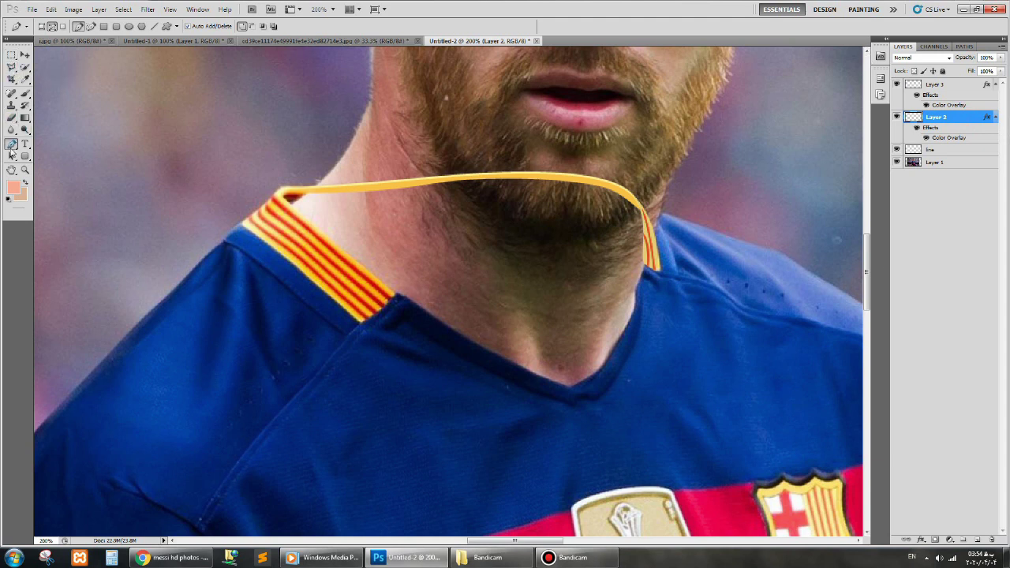
{"action": "left_click", "coordinate": [12, 146]}
{"action": "left_click", "coordinate": [294, 191]}
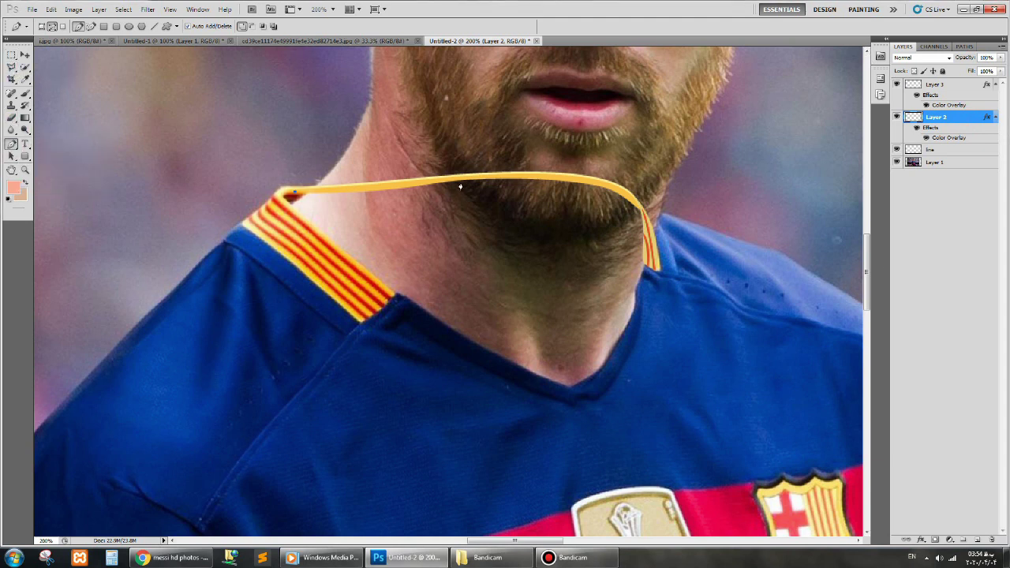
Finish the closed Pen outline for the shadow along the chin and under the collar.
{"action": "left_click", "coordinate": [579, 179]}
{"action": "left_click", "coordinate": [640, 207]}
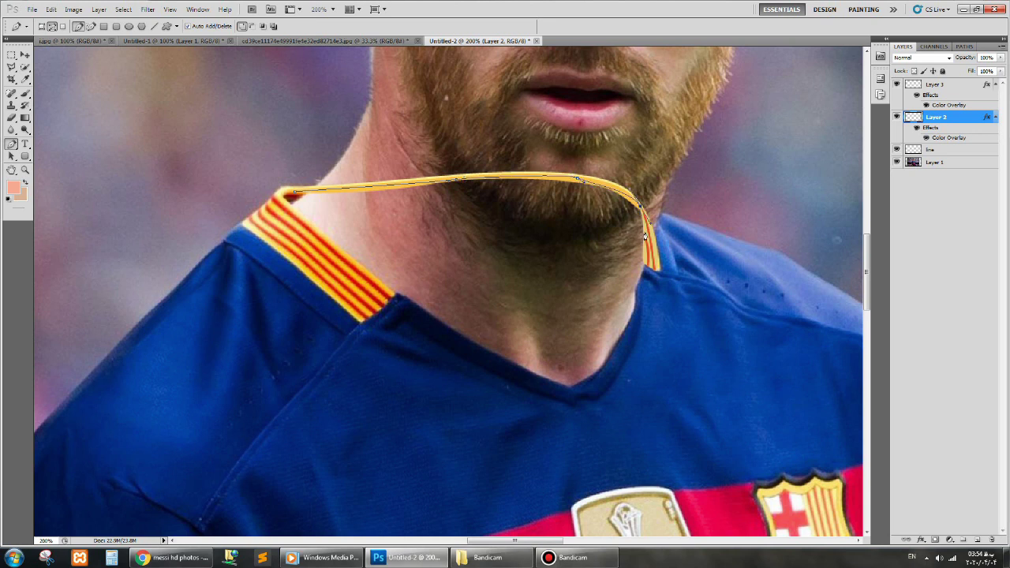
{"action": "left_click", "coordinate": [644, 230]}
{"action": "left_click", "coordinate": [570, 203]}
{"action": "left_click", "coordinate": [450, 203]}
{"action": "left_click_drag", "start_coordinate": [298, 219], "coordinate": [284, 207]}
{"action": "left_click", "coordinate": [288, 193]}
Fill the shadow path on a new layer.
{"action": "right_click", "coordinate": [316, 204]}
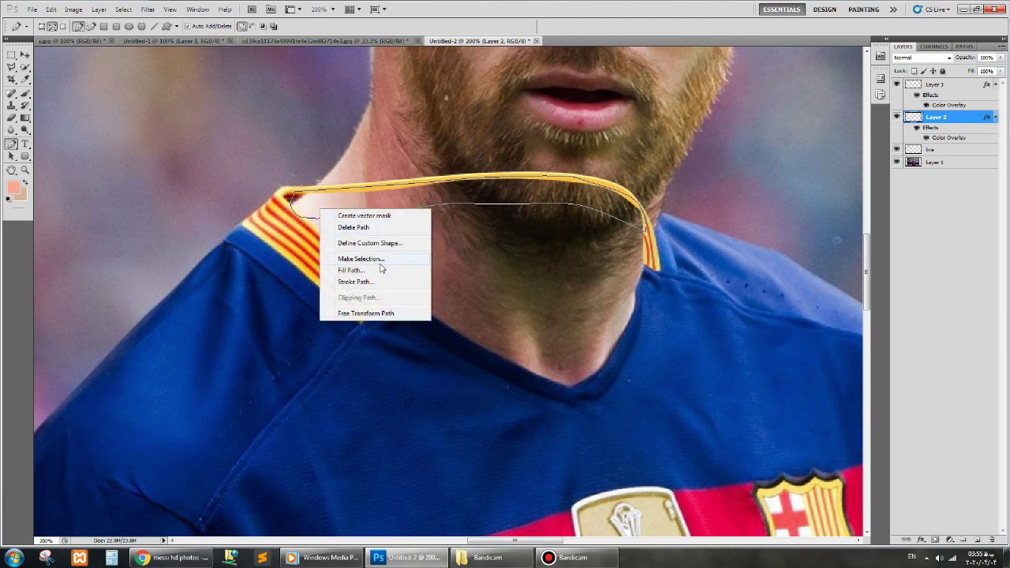
{"action": "left_click", "coordinate": [977, 542]}
{"action": "right_click", "coordinate": [446, 201]}
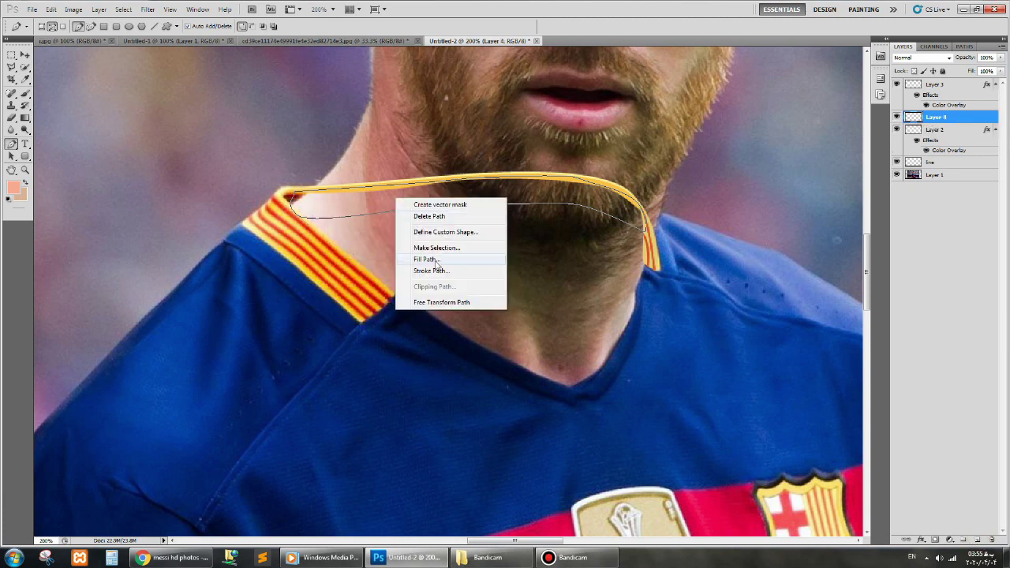
{"action": "left_click", "coordinate": [474, 260]}
{"action": "key", "text": "Return"}
Add a dark brown Color Overlay layer style to the shadow layer.
{"action": "left_click", "coordinate": [96, 9]}
{"action": "mouse_move", "coordinate": [113, 65]}
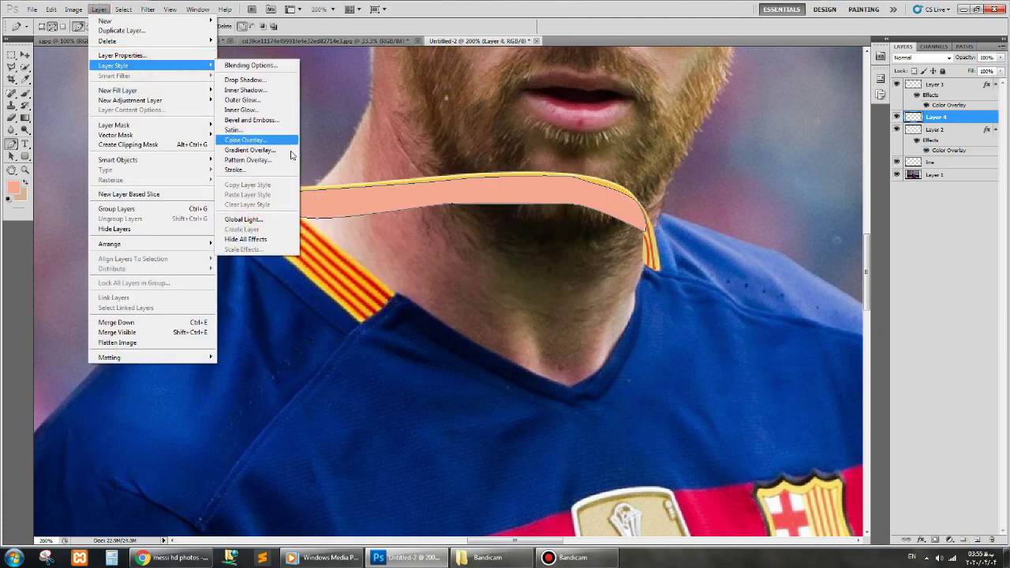
{"action": "left_click", "coordinate": [245, 146]}
{"action": "left_click", "coordinate": [884, 235]}
{"action": "left_click", "coordinate": [847, 332]}
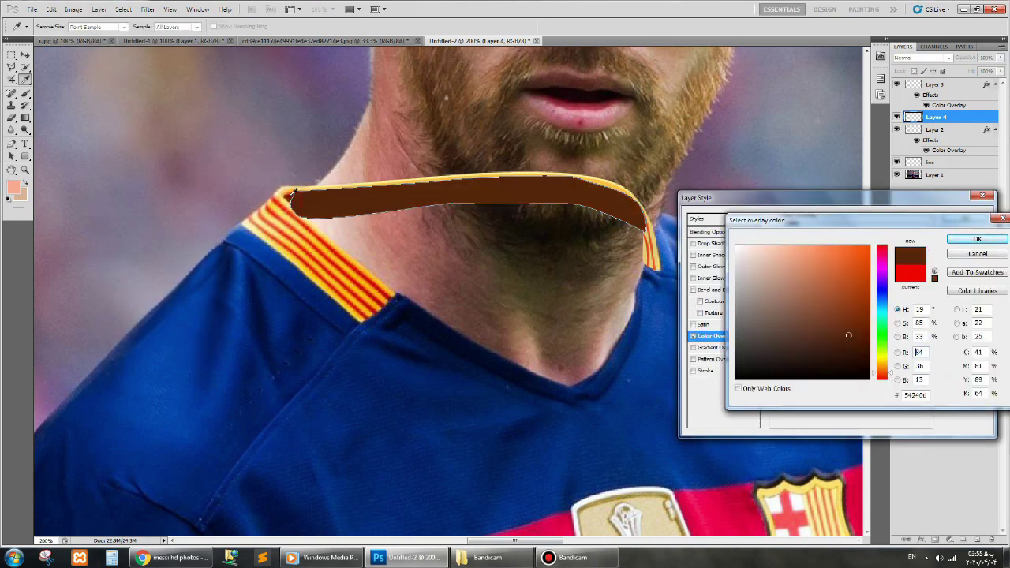
{"action": "left_click", "coordinate": [844, 314]}
{"action": "left_click", "coordinate": [978, 239]}
{"action": "key", "text": "Return"}
Move the shadow layer below the 'line' layer, set it to 50% opacity, and zoom out.
{"action": "left_click_drag", "start_coordinate": [936, 117], "coordinate": [936, 169]}
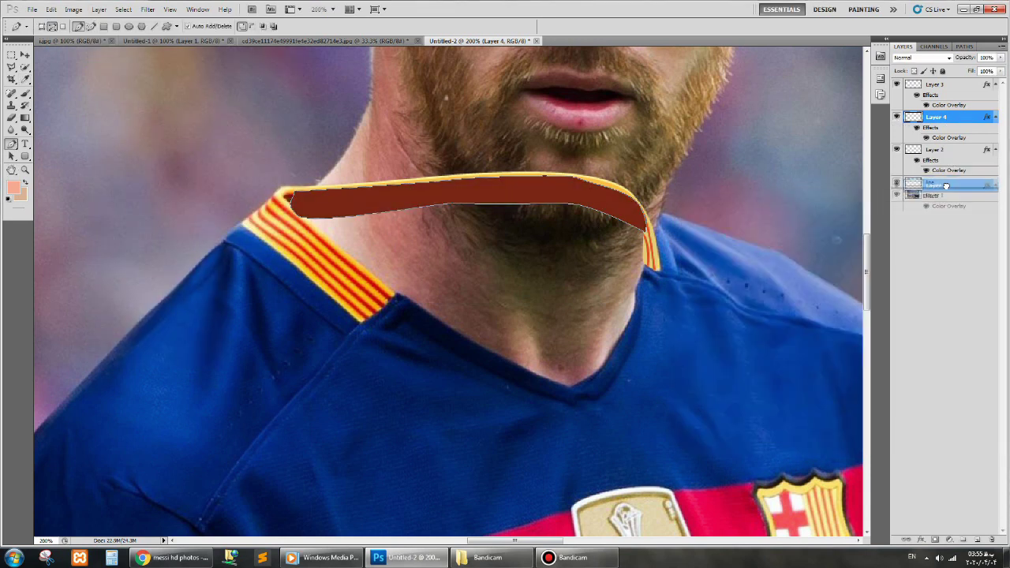
{"action": "key", "text": "p"}
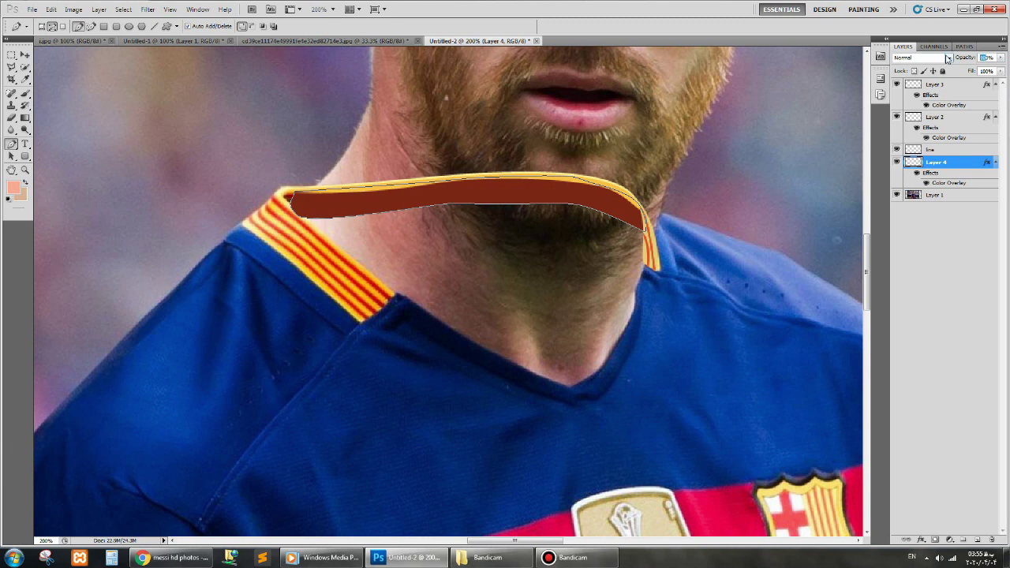
{"action": "type", "text": "50"}
{"action": "key", "text": "Return"}
{"action": "key", "text": "alt+bracketleft"}
{"action": "mouse_move", "coordinate": [867, 253]}
{"action": "left_mouse_down"}
{"action": "mouse_move", "coordinate": [867, 319]}
{"action": "mouse_move", "coordinate": [895, 281]}
{"action": "left_mouse_up"}
{"action": "key", "text": "ctrl+0"}
{"action": "key", "text": "ctrl+plus"}
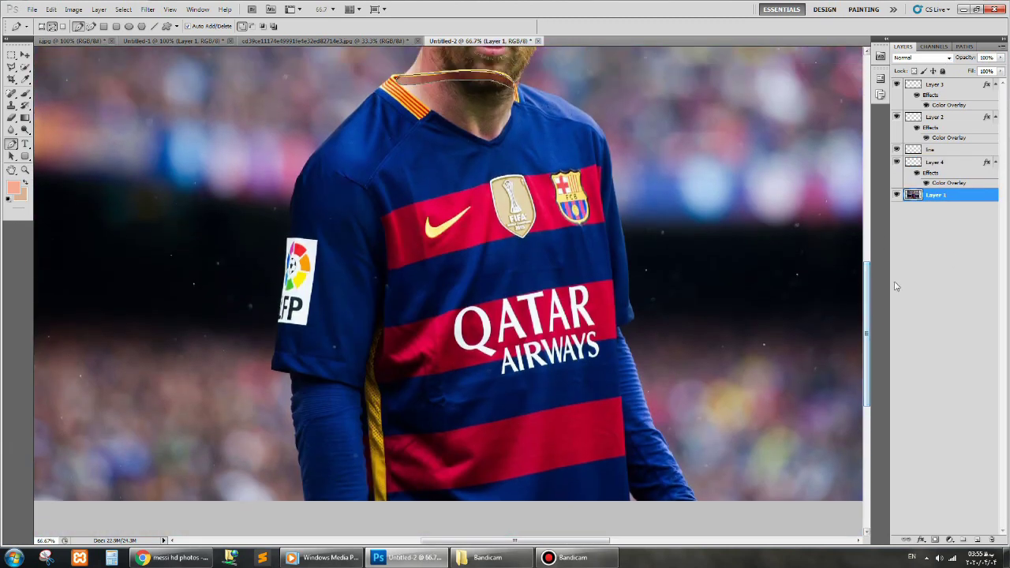
{"action": "key", "text": "ctrl+minus"}
Select a blue shirt patch with the Polygonal Lasso and copy it to a new layer.
{"action": "left_click", "coordinate": [12, 53]}
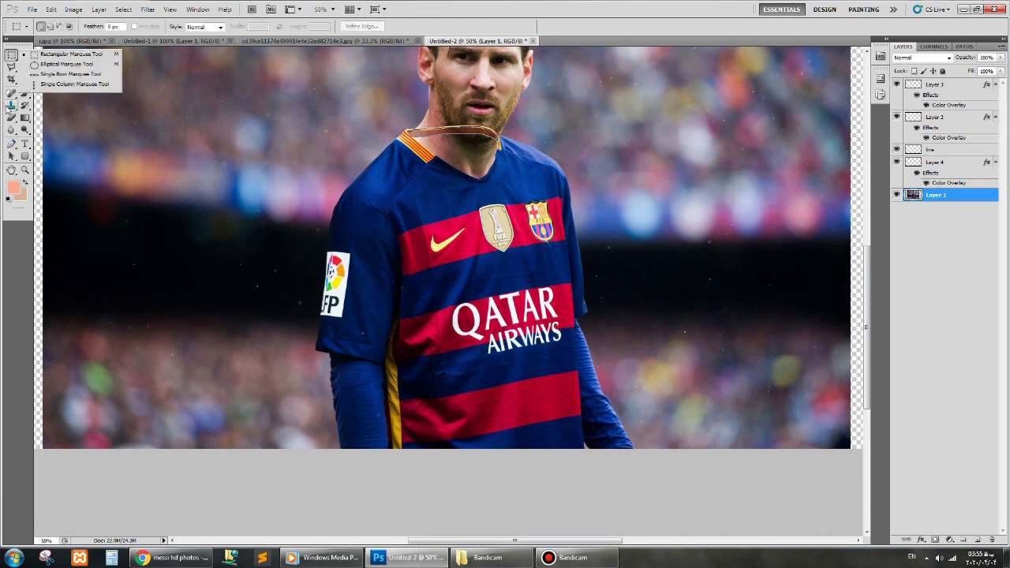
{"action": "left_click", "coordinate": [11, 67]}
{"action": "left_click", "coordinate": [63, 73]}
{"action": "left_click", "coordinate": [500, 155]}
{"action": "left_click", "coordinate": [490, 201]}
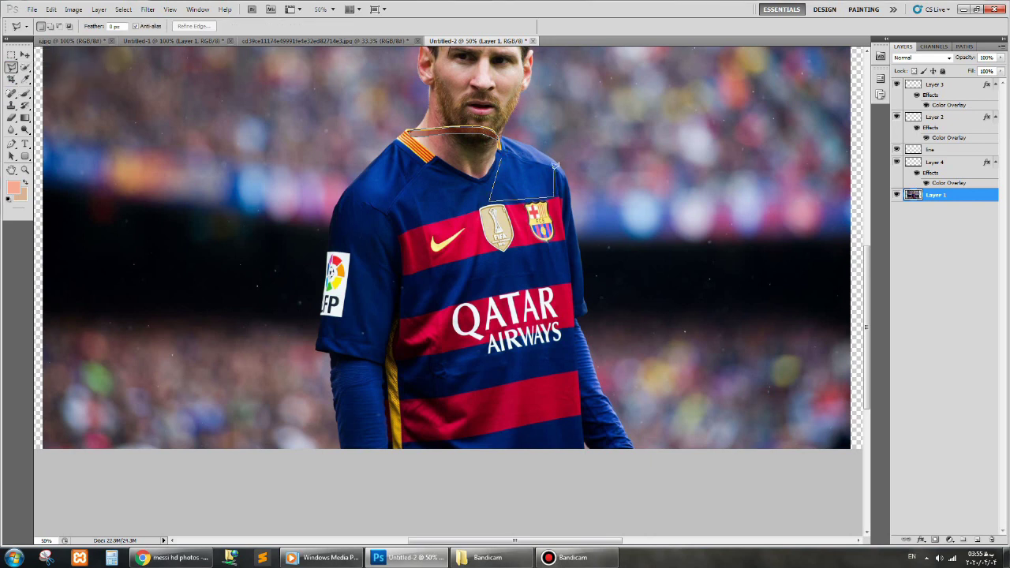
{"action": "left_click", "coordinate": [502, 154]}
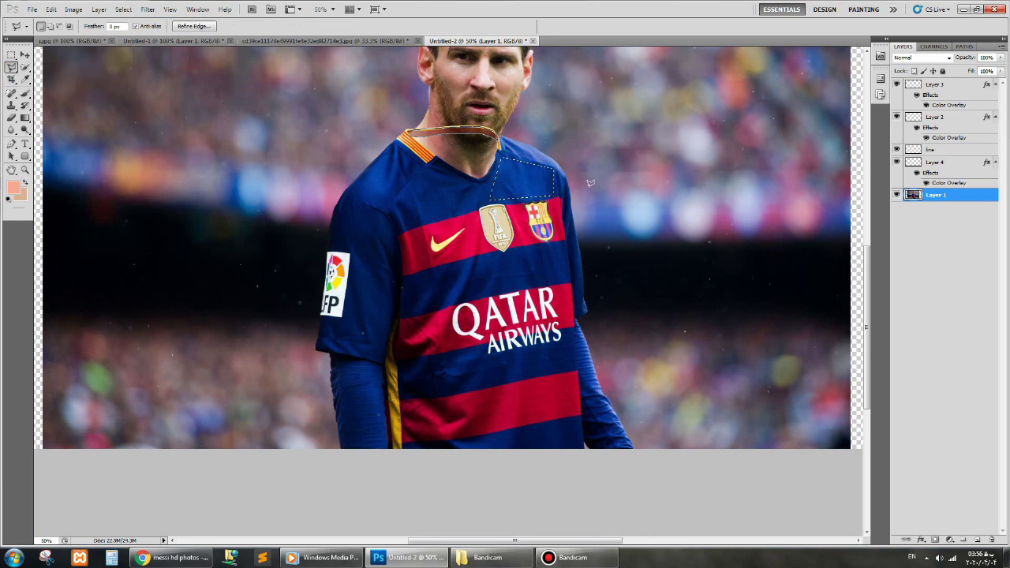
{"action": "right_click", "coordinate": [532, 187]}
{"action": "left_click", "coordinate": [586, 270]}
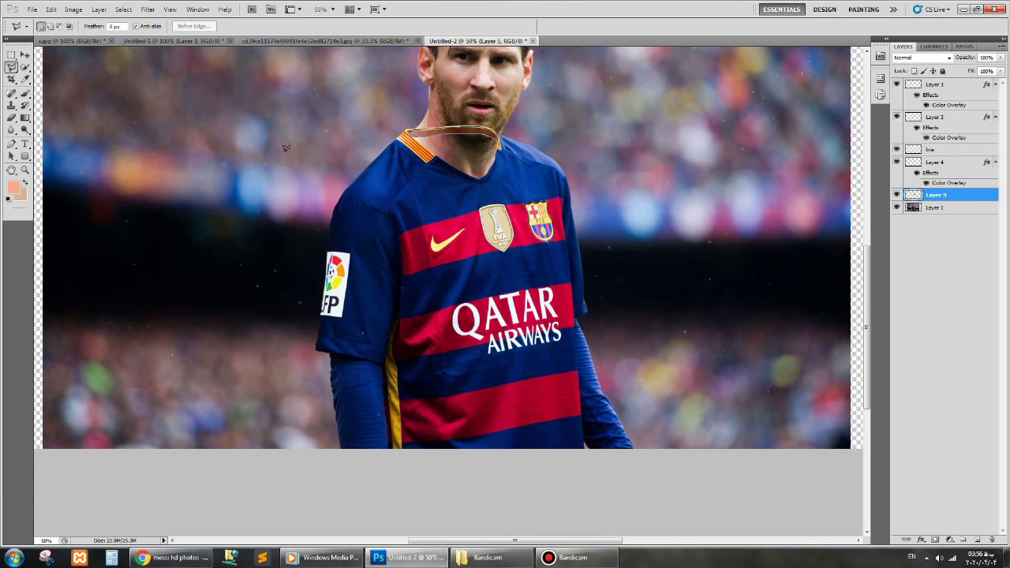
Move the blue patch up over the collar and narrow it to about 63% width.
{"action": "left_click", "coordinate": [11, 53]}
{"action": "left_click", "coordinate": [56, 53]}
{"action": "left_click_drag", "start_coordinate": [520, 197], "coordinate": [491, 184]}
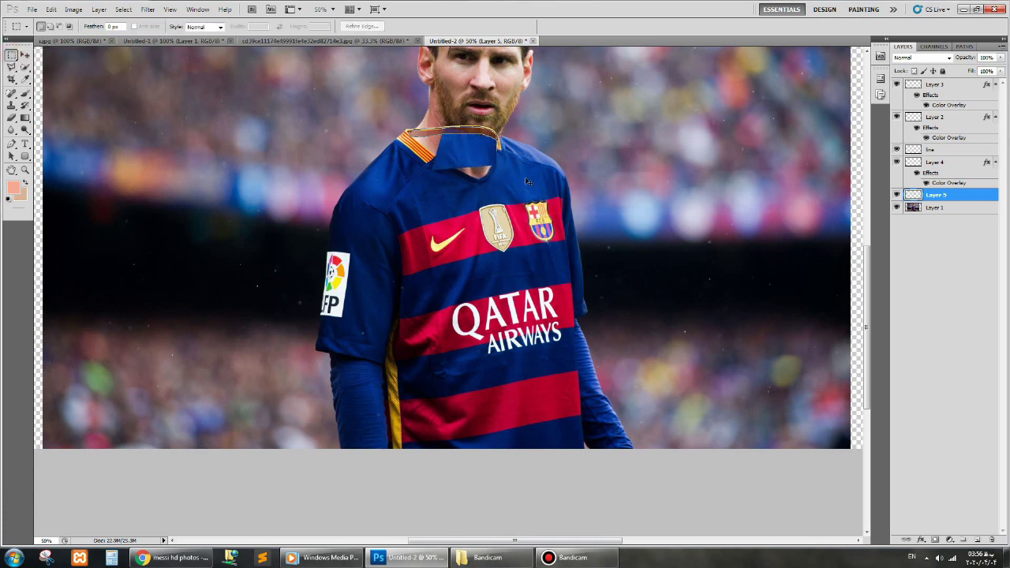
{"action": "key", "text": "ctrl+t"}
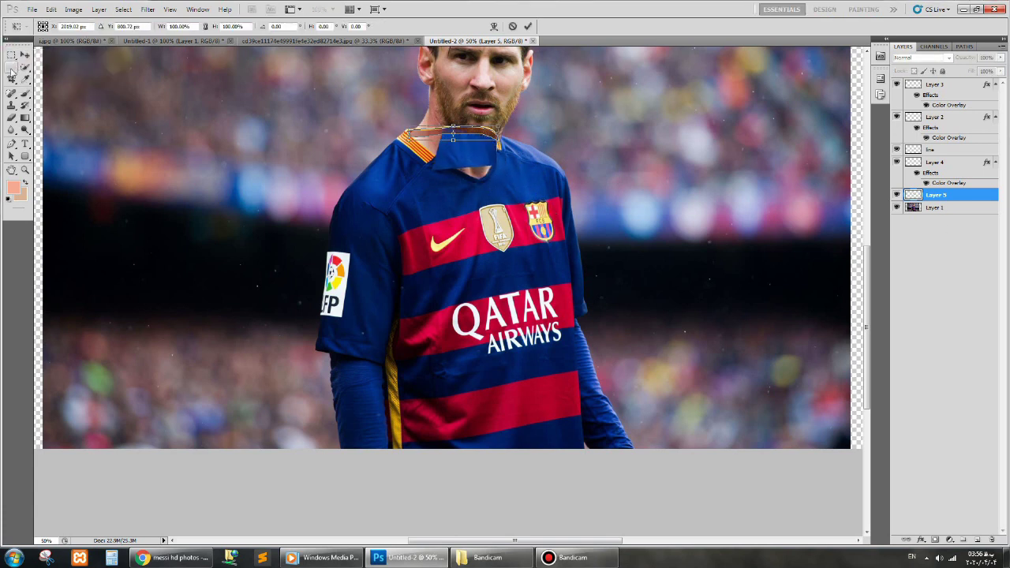
{"action": "left_click_drag", "start_coordinate": [466, 158], "coordinate": [465, 172]}
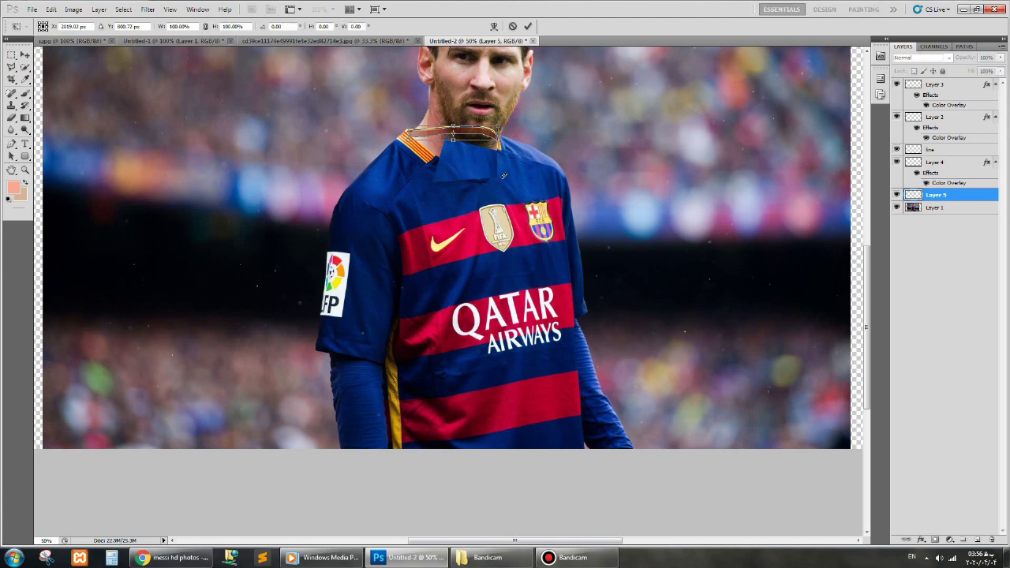
{"action": "left_click_drag", "start_coordinate": [494, 134], "coordinate": [465, 135]}
{"action": "key", "text": "Return"}
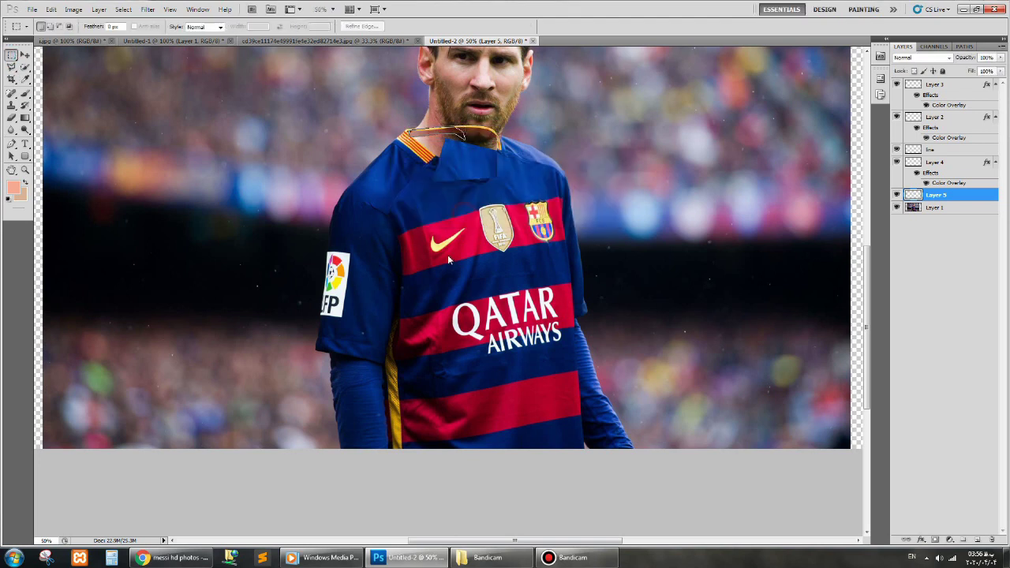
Delete the old collar path.
{"action": "key", "text": "p"}
{"action": "right_click", "coordinate": [435, 133]}
{"action": "left_click", "coordinate": [485, 167]}
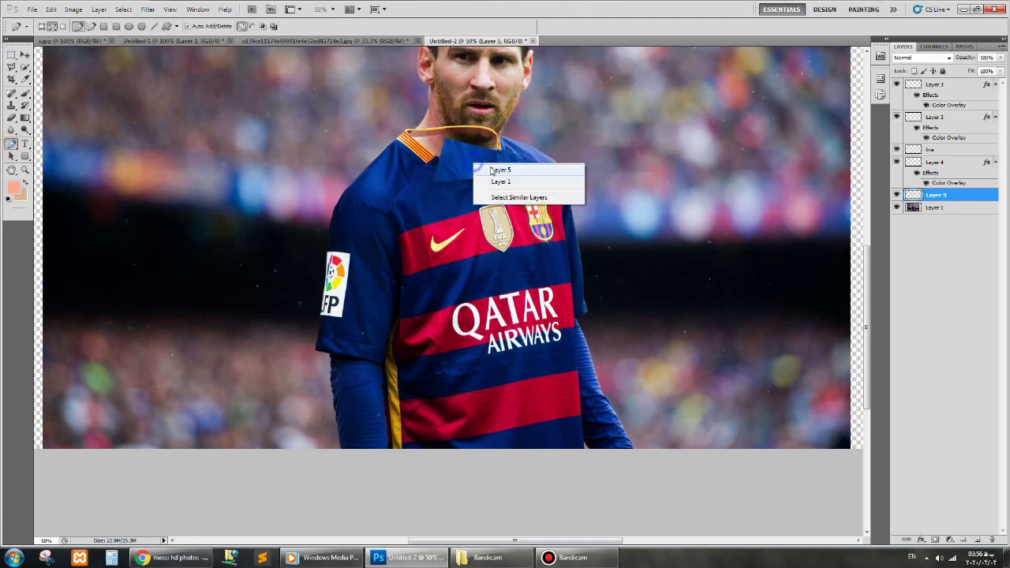
Flip the blue patch by setting Free Transform width and height to -100%.
{"action": "key", "text": "ctrl+t"}
{"action": "left_click", "coordinate": [166, 26]}
{"action": "type", "text": "-100"}
{"action": "key", "text": "Tab"}
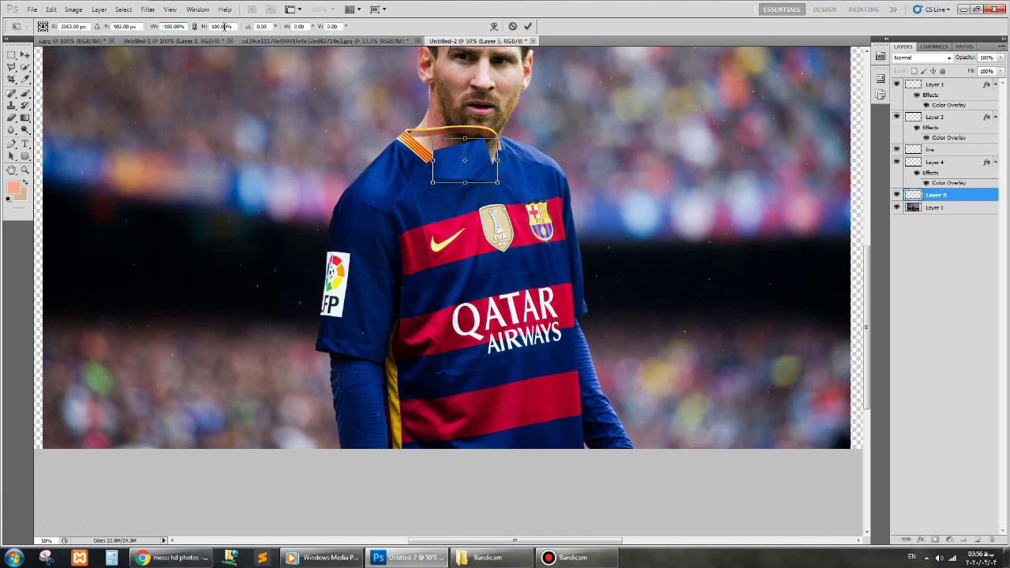
{"action": "type", "text": "-100"}
{"action": "key", "text": "Tab"}
{"action": "left_click", "coordinate": [12, 55]}
{"action": "left_click", "coordinate": [456, 210]}
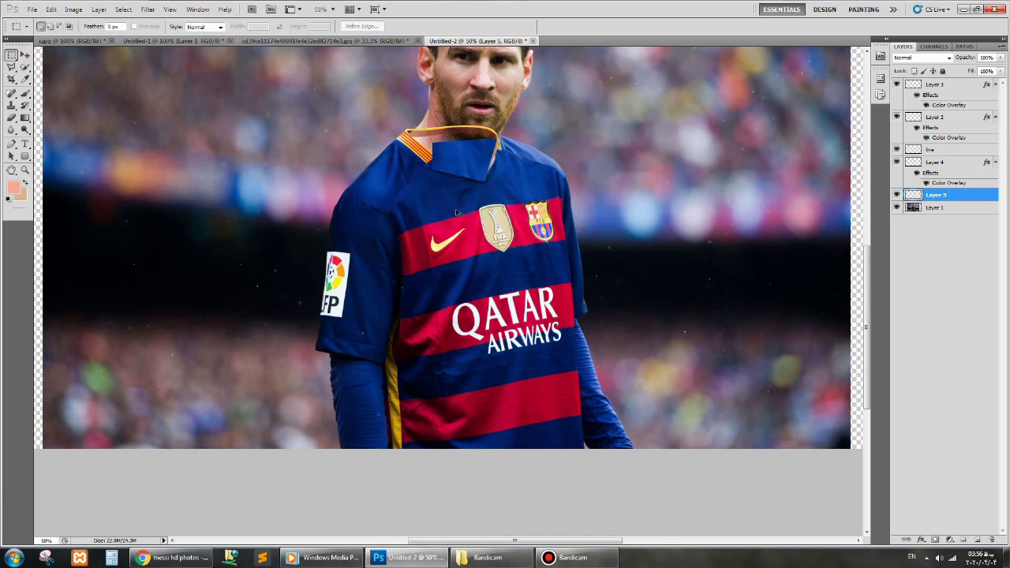
Drag the patch's corners up and outward to form a tall raised collar around the neck.
{"action": "key", "text": "ctrl+t"}
{"action": "left_click_drag", "start_coordinate": [433, 141], "coordinate": [411, 125]}
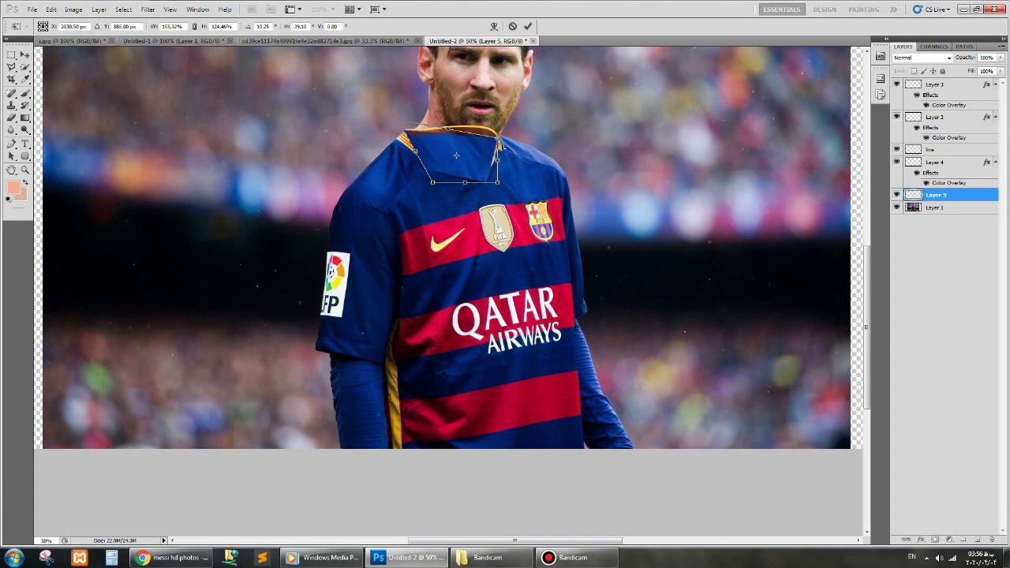
{"action": "left_click_drag", "start_coordinate": [495, 141], "coordinate": [514, 113]}
{"action": "left_click_drag", "start_coordinate": [498, 182], "coordinate": [505, 183]}
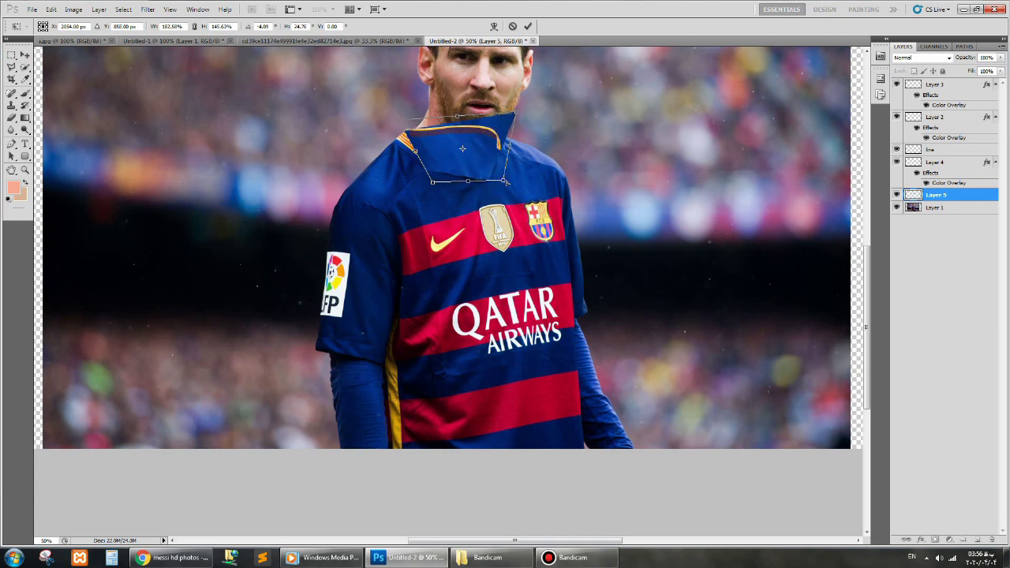
{"action": "left_click_drag", "start_coordinate": [402, 124], "coordinate": [400, 120]}
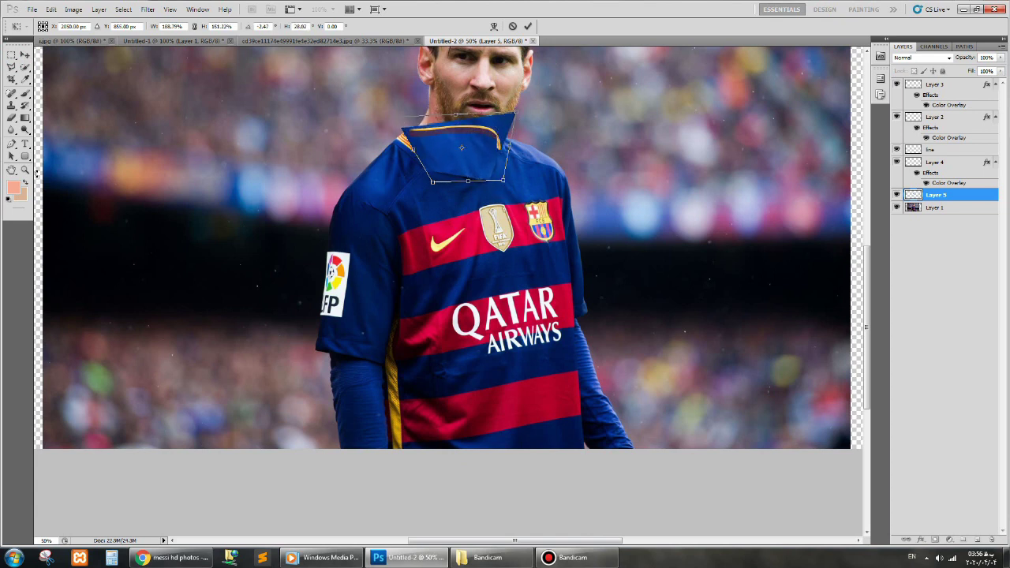
{"action": "left_click", "coordinate": [12, 56]}
{"action": "key", "text": "Return"}
{"action": "key", "text": "ctrl+plus"}
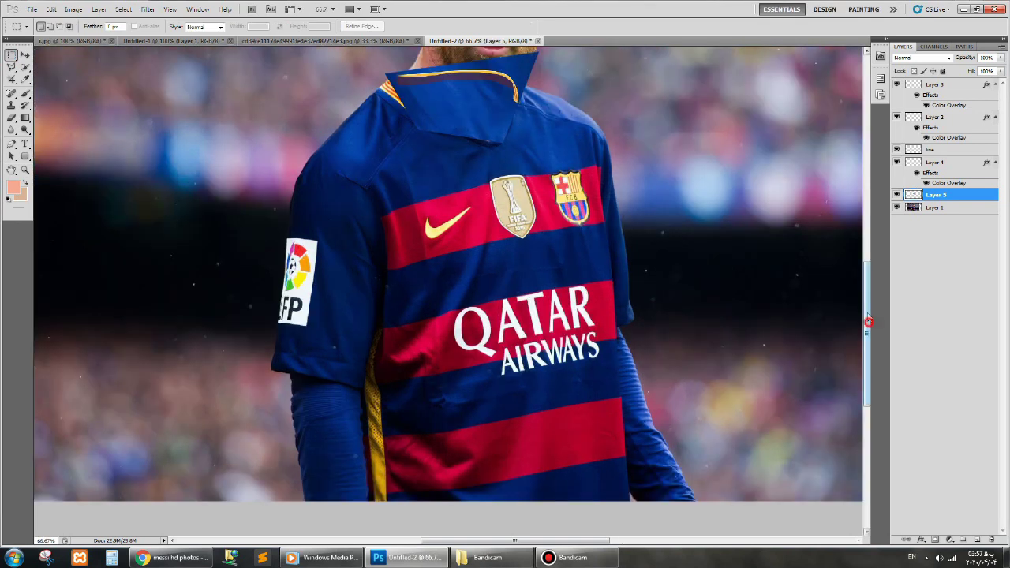
{"action": "left_click_drag", "start_coordinate": [868, 322], "coordinate": [868, 266]}
Erase the blue collar's top edge near the beard using a smaller eraser brush.
{"action": "left_click", "coordinate": [12, 117]}
{"action": "left_click", "coordinate": [48, 116]}
{"action": "key", "text": "ctrl+1"}
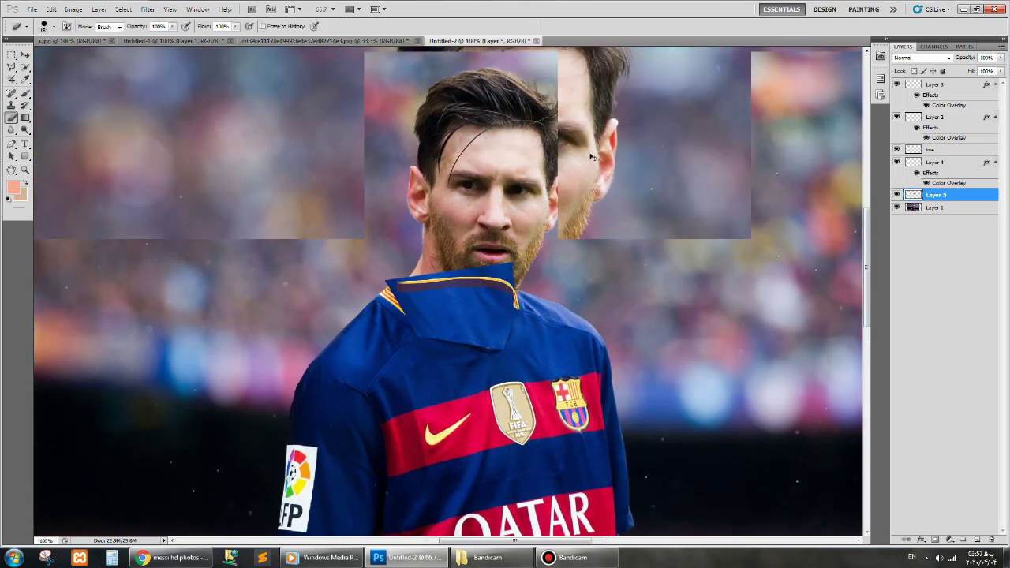
{"action": "key", "text": "ctrl+plus"}
{"action": "key", "text": "ctrl+plus"}
{"action": "left_click", "coordinate": [53, 26]}
{"action": "left_click_drag", "start_coordinate": [103, 41], "coordinate": [55, 41]}
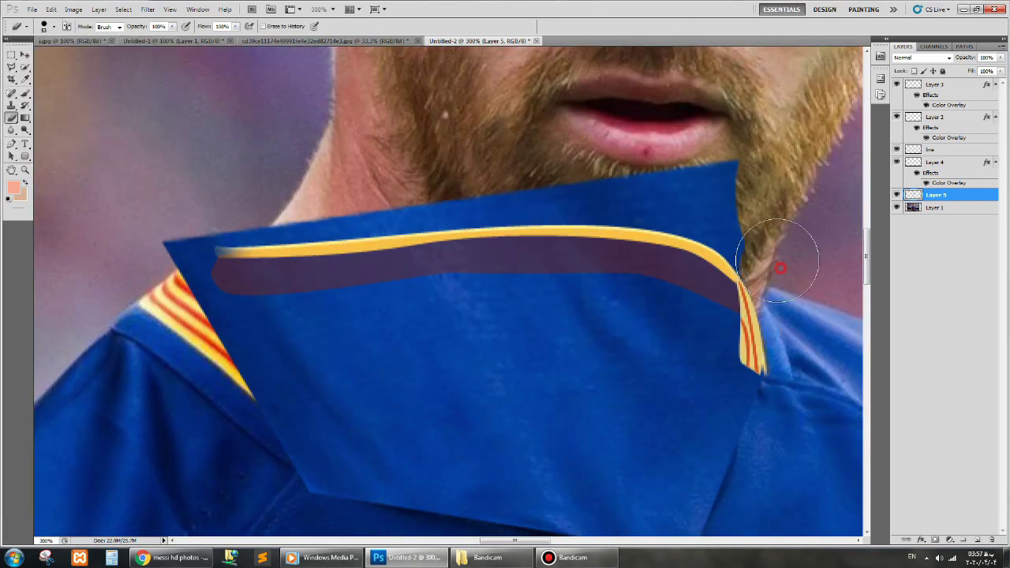
{"action": "mouse_move", "coordinate": [780, 267]}
{"action": "left_mouse_down"}
{"action": "mouse_move", "coordinate": [714, 197]}
{"action": "mouse_move", "coordinate": [588, 196]}
{"action": "left_mouse_up"}
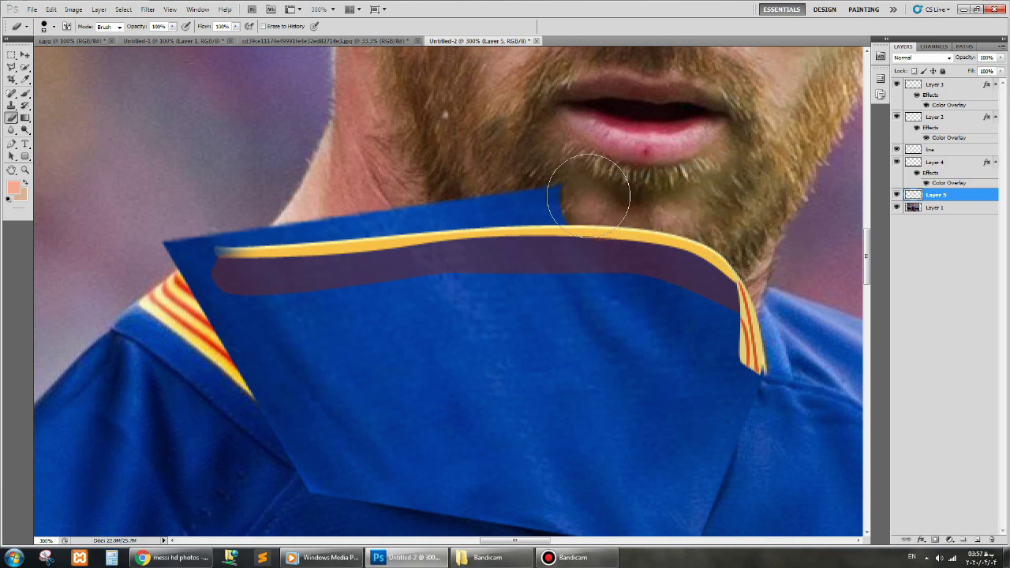
{"action": "key", "text": "ctrl+z"}
{"action": "mouse_move", "coordinate": [782, 272]}
{"action": "left_mouse_down"}
{"action": "mouse_move", "coordinate": [710, 193]}
{"action": "mouse_move", "coordinate": [489, 188]}
{"action": "mouse_move", "coordinate": [232, 214]}
{"action": "mouse_move", "coordinate": [169, 208]}
{"action": "mouse_move", "coordinate": [161, 229]}
{"action": "left_mouse_up"}
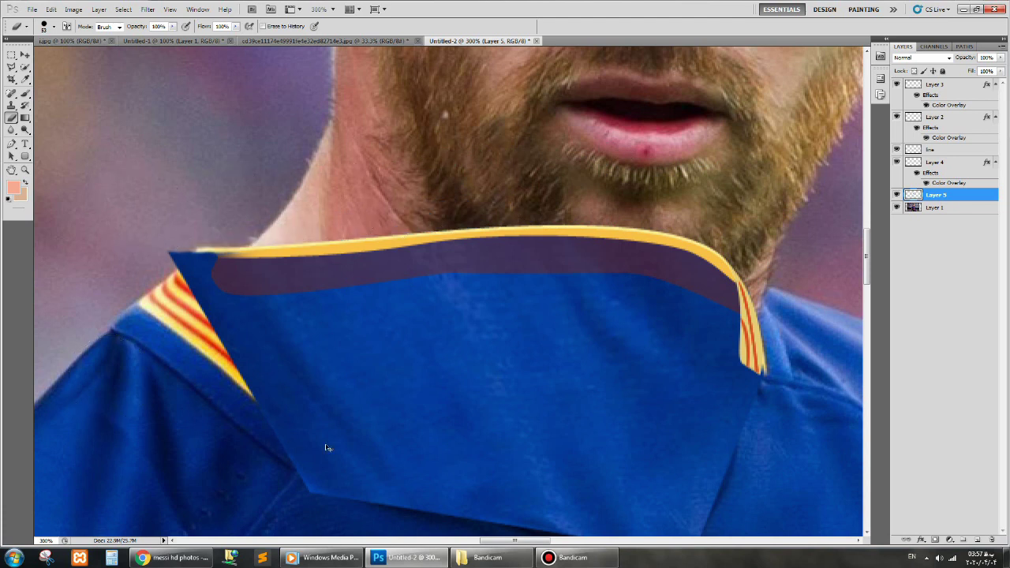
{"action": "key", "text": "ctrl+z"}
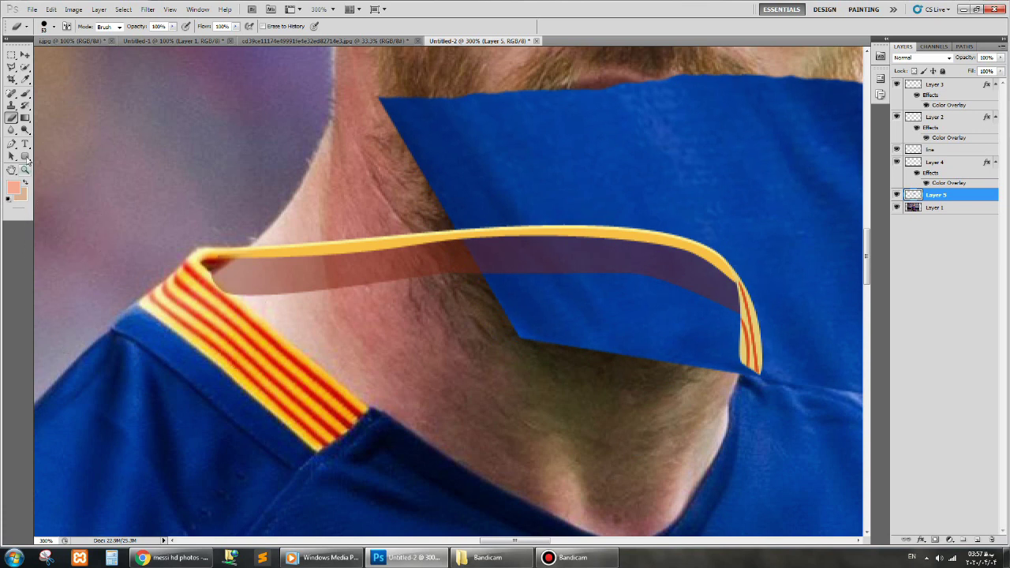
With the Pen tool active, select Layer 1 from the right-click layer list.
{"action": "left_click", "coordinate": [12, 143]}
{"action": "right_click", "coordinate": [221, 263]}
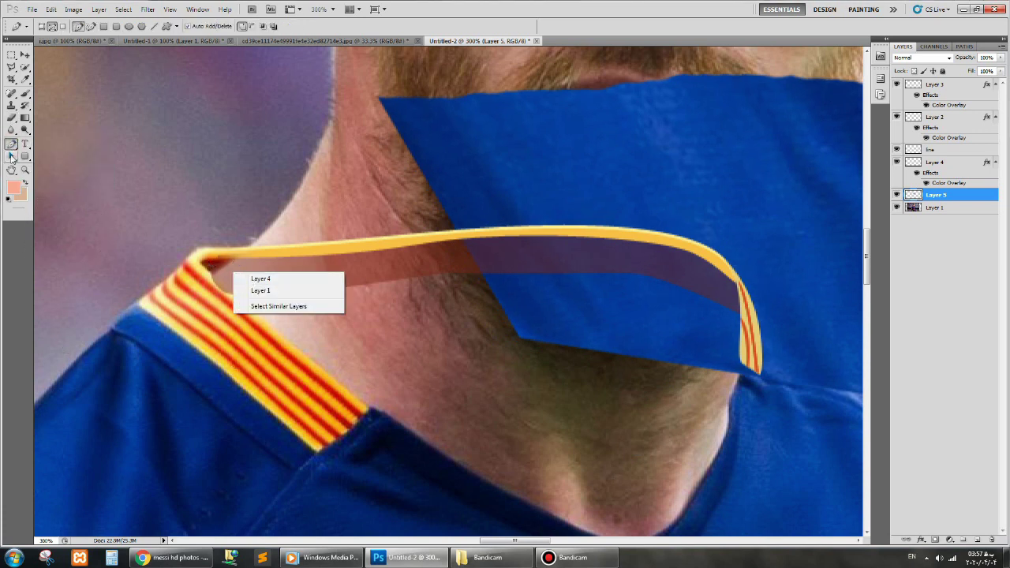
{"action": "right_click", "coordinate": [203, 263]}
{"action": "left_click", "coordinate": [235, 270]}
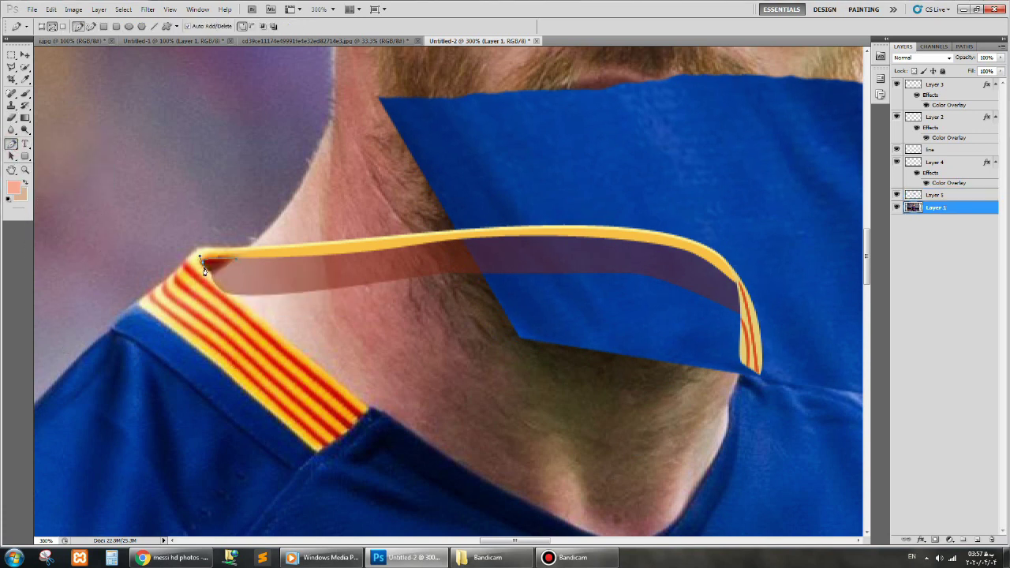
Trace the inner neckline on Layer 1, make it a selection, and delete the neck skin.
{"action": "left_click", "coordinate": [294, 347]}
{"action": "left_click", "coordinate": [371, 411]}
{"action": "key", "text": "ctrl+minus"}
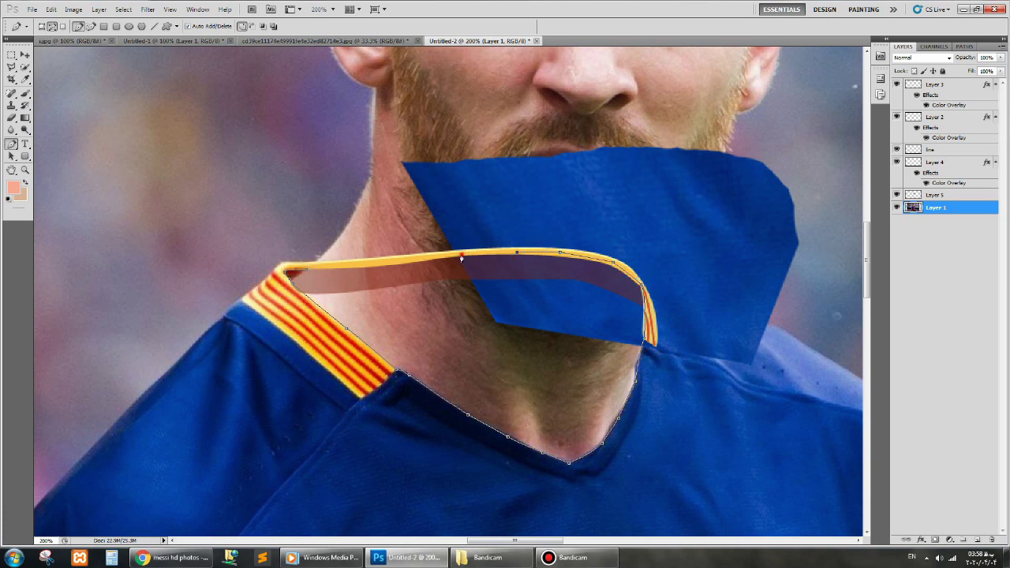
{"action": "left_click", "coordinate": [371, 261]}
{"action": "right_click", "coordinate": [332, 268]}
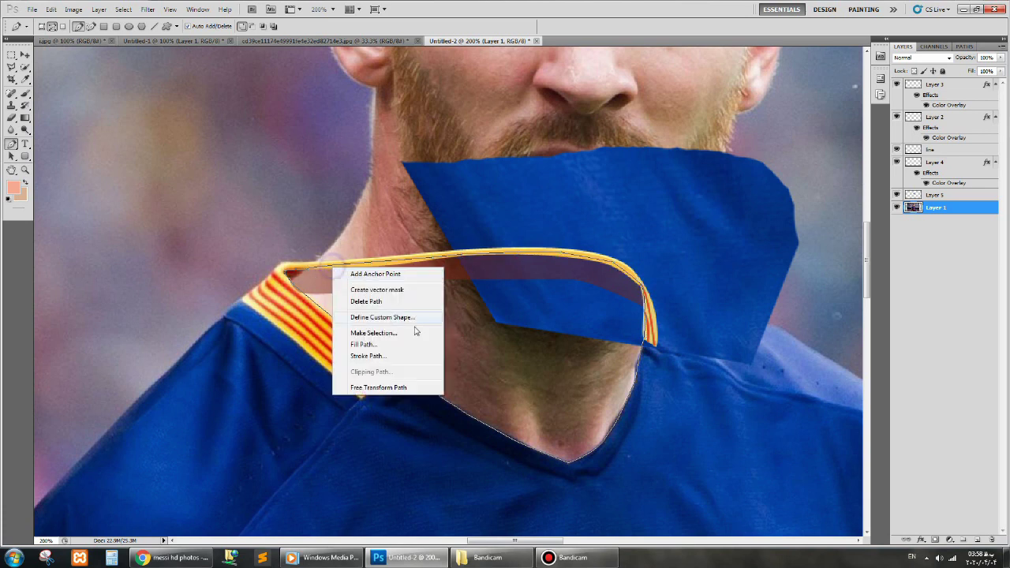
{"action": "left_click", "coordinate": [411, 329]}
{"action": "key", "text": "Return"}
{"action": "key", "text": "Delete"}
Move the blue patch layer down-left into the neck hole and send it below Layer 1.
{"action": "right_click", "coordinate": [12, 55]}
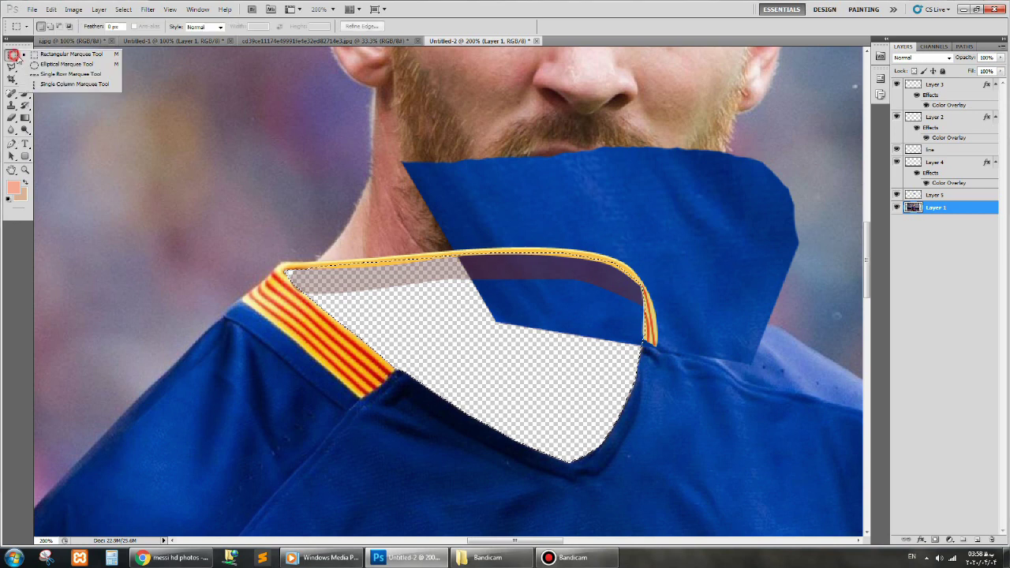
{"action": "left_click", "coordinate": [48, 53]}
{"action": "right_click", "coordinate": [668, 232]}
{"action": "left_click", "coordinate": [683, 236]}
{"action": "mouse_move", "coordinate": [684, 236]}
{"action": "left_mouse_down"}
{"action": "mouse_move", "coordinate": [627, 305]}
{"action": "mouse_move", "coordinate": [660, 346]}
{"action": "left_mouse_up"}
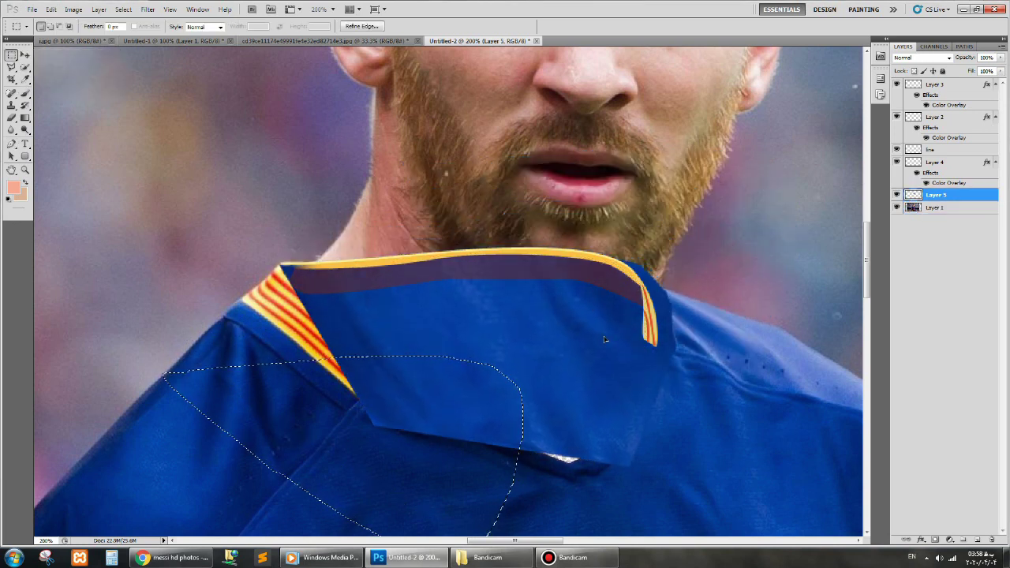
{"action": "key", "text": "ctrl+d"}
{"action": "key", "text": "ctrl+bracketleft"}
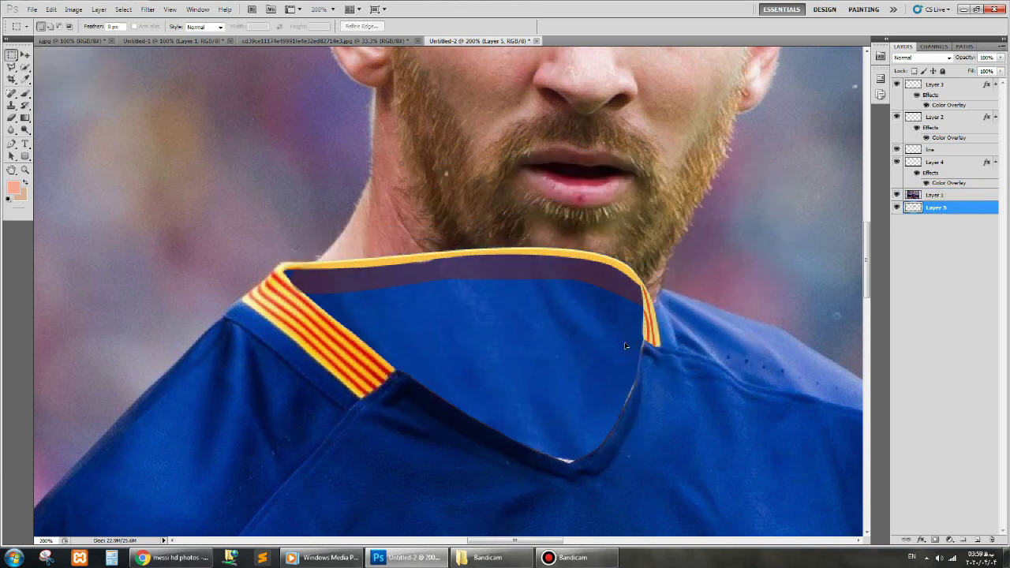
Stretch the blue patch downward to 105.24% height.
{"action": "key", "text": "ctrl+t"}
{"action": "left_click_drag", "start_coordinate": [468, 469], "coordinate": [468, 480]}
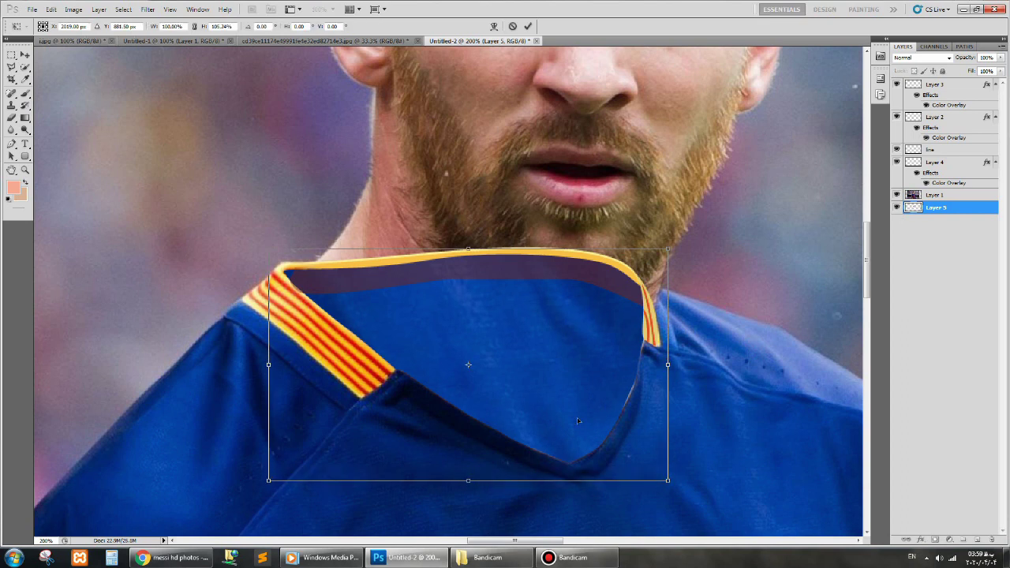
{"action": "left_click", "coordinate": [12, 144]}
{"action": "left_click", "coordinate": [453, 205]}
Fill a path at the collar tip on Layer 4 and move Layer 4 beneath the photo layer.
{"action": "left_click", "coordinate": [935, 162]}
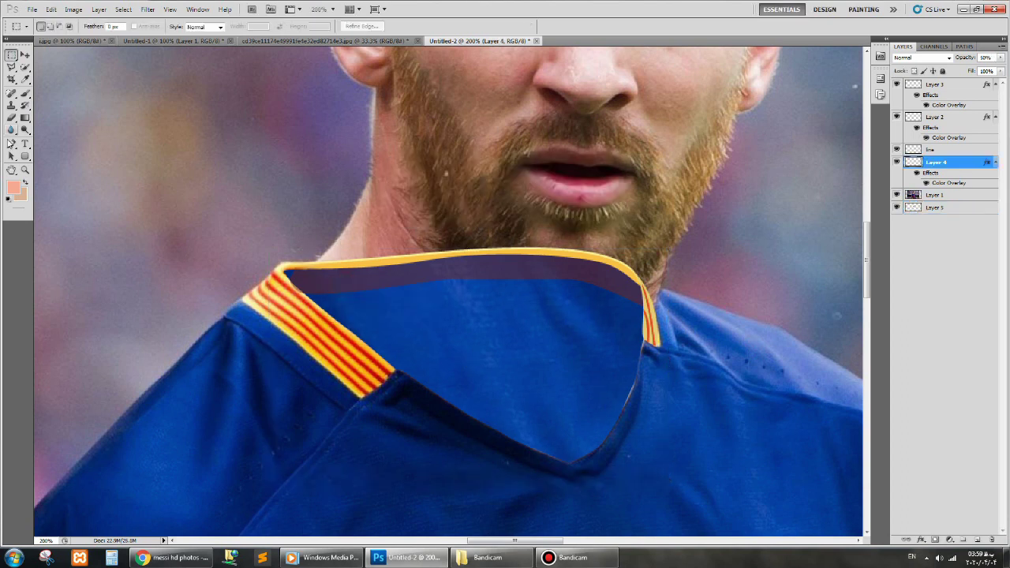
{"action": "left_click", "coordinate": [12, 144]}
{"action": "left_click", "coordinate": [300, 269]}
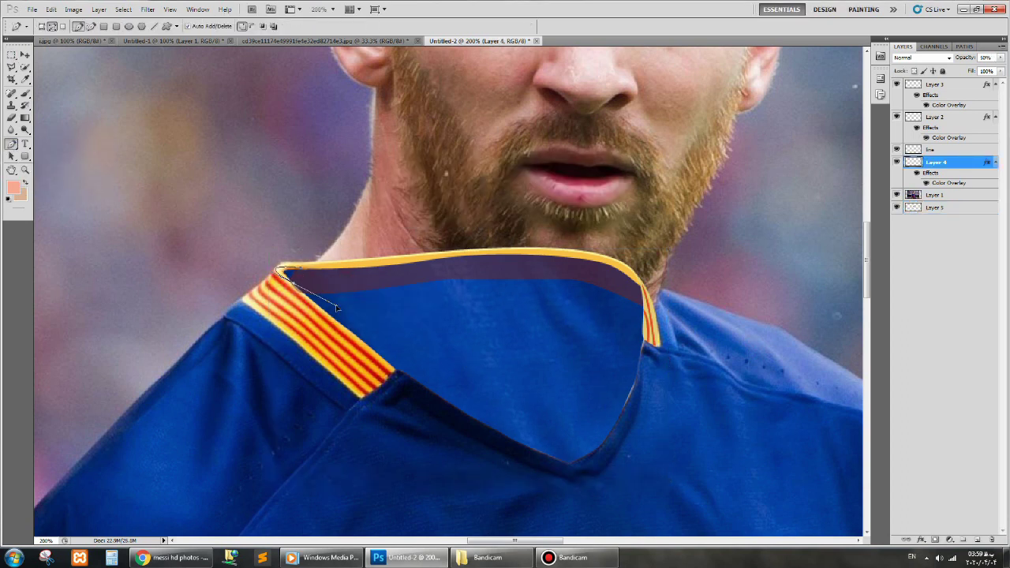
{"action": "right_click", "coordinate": [301, 274]}
{"action": "left_click", "coordinate": [951, 164]}
{"action": "right_click", "coordinate": [293, 271]}
{"action": "left_click", "coordinate": [341, 336]}
{"action": "key", "text": "Return"}
{"action": "right_click", "coordinate": [11, 55]}
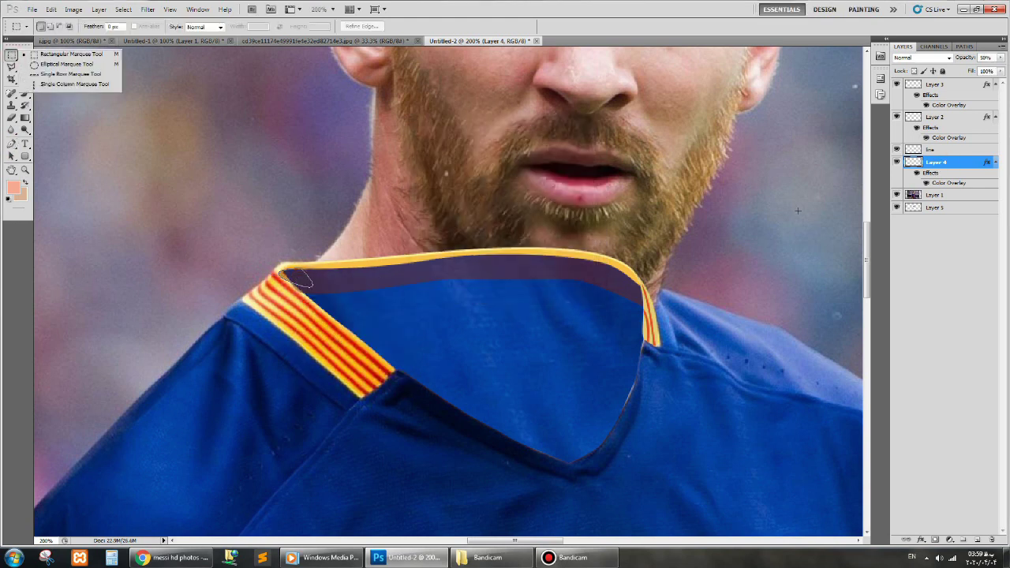
{"action": "left_click", "coordinate": [55, 55]}
{"action": "left_click_drag", "start_coordinate": [936, 162], "coordinate": [939, 201]}
Return to the Pen tool and select Layer 1 from the layer list.
{"action": "right_click", "coordinate": [413, 276]}
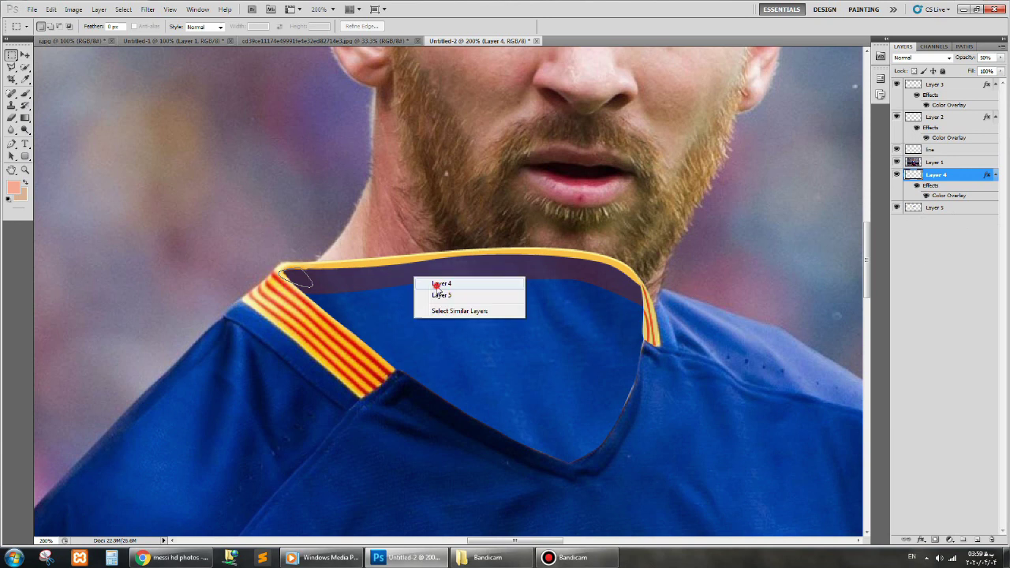
{"action": "left_click", "coordinate": [11, 144]}
{"action": "left_click", "coordinate": [47, 144]}
{"action": "right_click", "coordinate": [297, 276]}
{"action": "key", "text": "Escape"}
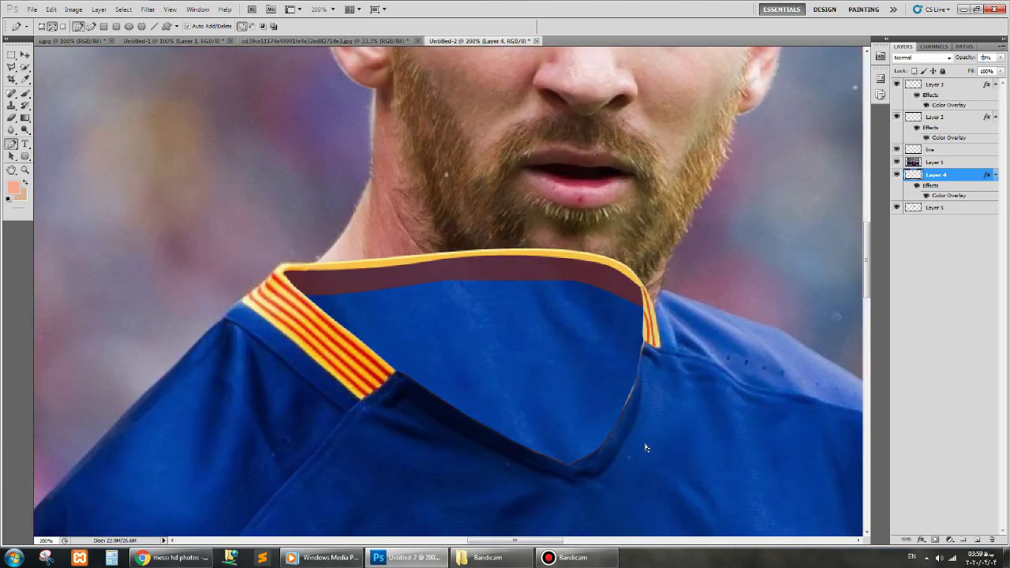
{"action": "right_click", "coordinate": [653, 435]}
{"action": "left_click", "coordinate": [671, 436]}
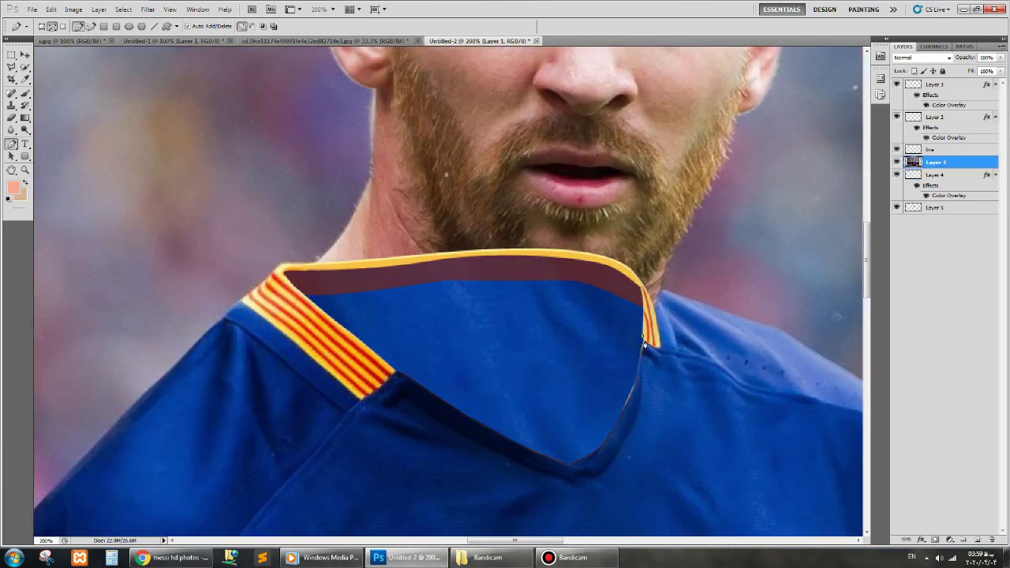
Close the collar-opening path, undo its salmon fill, and turn it into a selection.
{"action": "left_click", "coordinate": [592, 420]}
{"action": "left_click", "coordinate": [643, 339]}
{"action": "right_click", "coordinate": [647, 361]}
{"action": "left_click", "coordinate": [676, 394]}
{"action": "key", "text": "Return"}
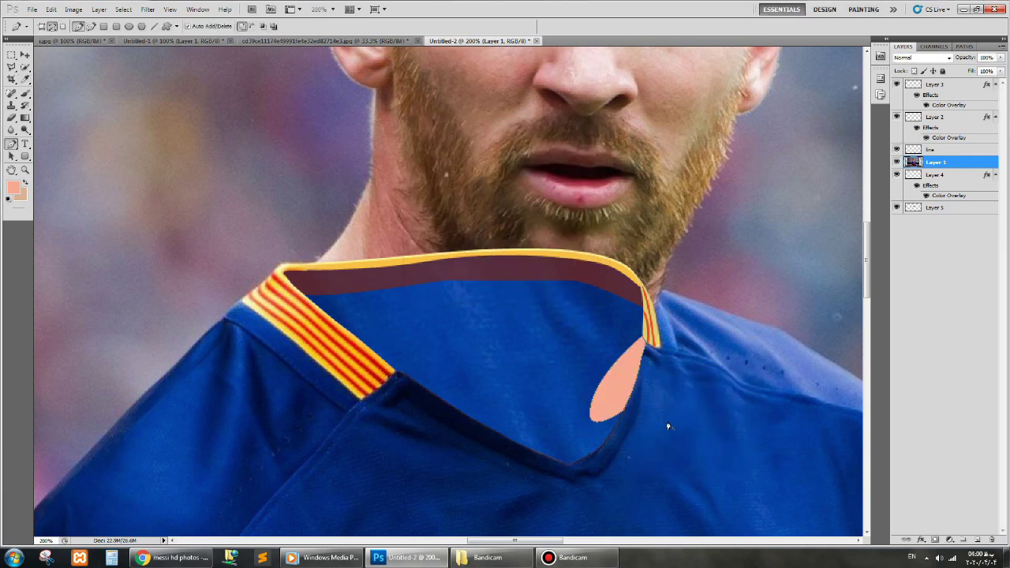
{"action": "key", "text": "ctrl+z"}
{"action": "right_click", "coordinate": [618, 397]}
{"action": "left_click", "coordinate": [653, 460]}
{"action": "key", "text": "m"}
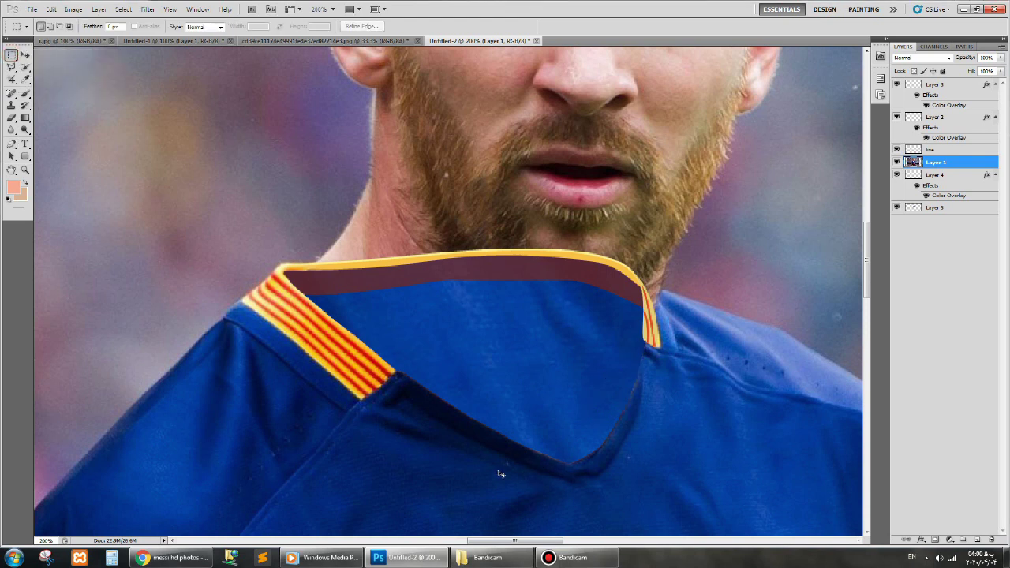
Replace Layer 1's red Color Overlay with a Drop Shadow (distance 25, spread 28).
{"action": "left_click", "coordinate": [98, 9]}
{"action": "left_click", "coordinate": [261, 140]}
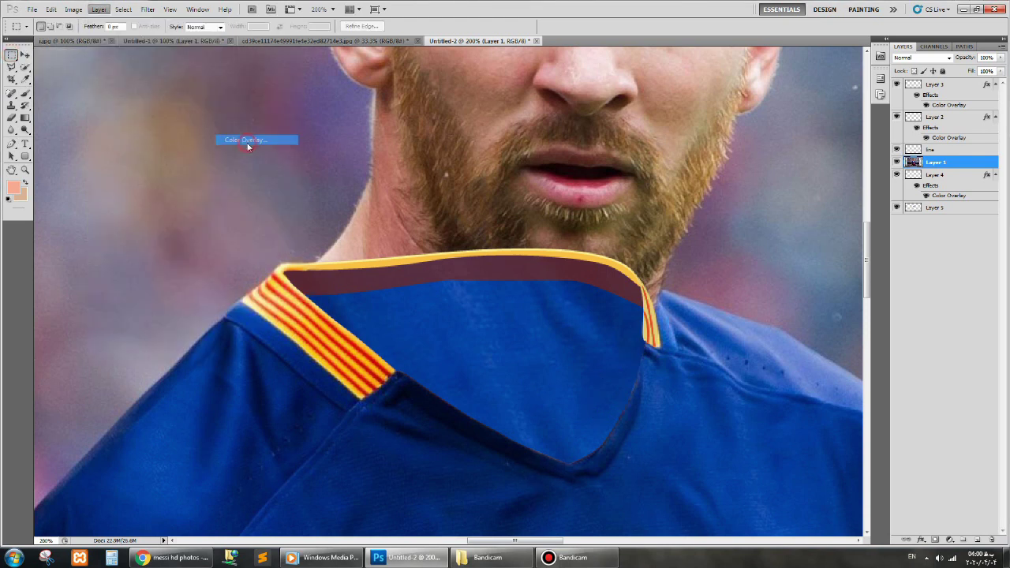
{"action": "left_click", "coordinate": [694, 336]}
{"action": "left_click", "coordinate": [710, 243]}
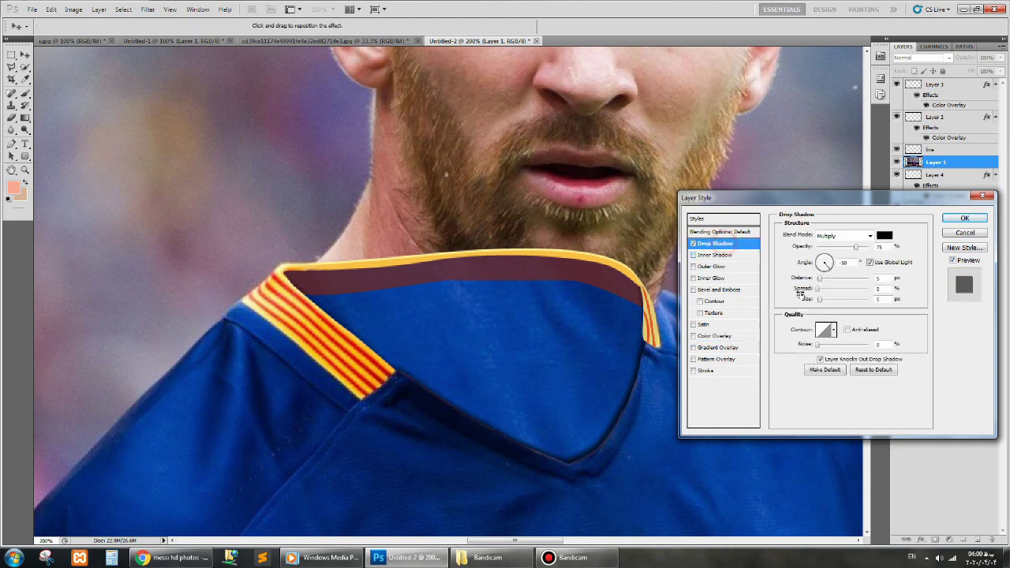
{"action": "left_click_drag", "start_coordinate": [820, 280], "coordinate": [849, 300]}
{"action": "left_click", "coordinate": [964, 218]}
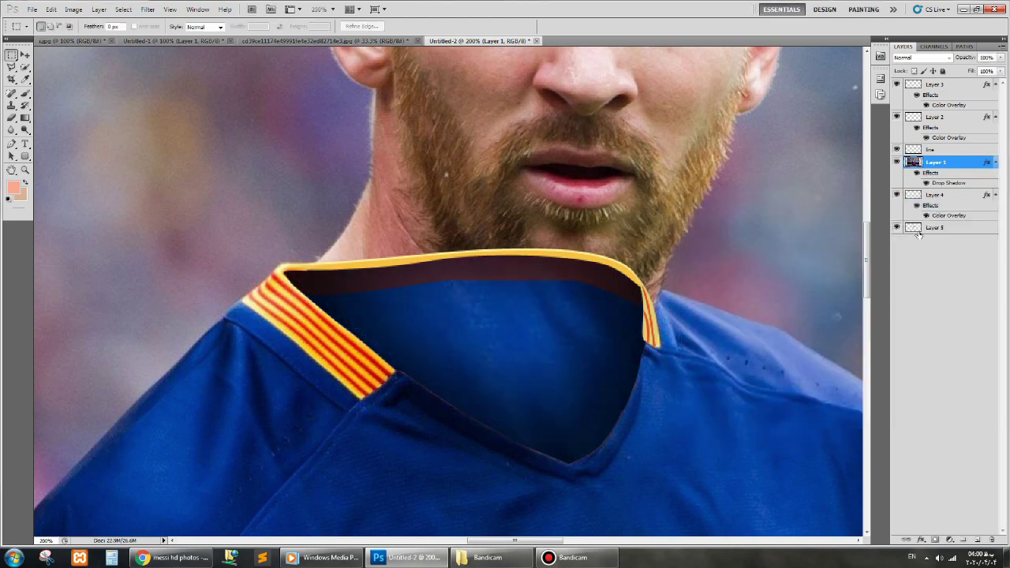
{"action": "key", "text": "ctrl+minus"}
{"action": "key", "text": "ctrl+minus"}
{"action": "key", "text": "ctrl+minus"}
{"action": "key", "text": "ctrl+minus"}
{"action": "key", "text": "ctrl+plus"}
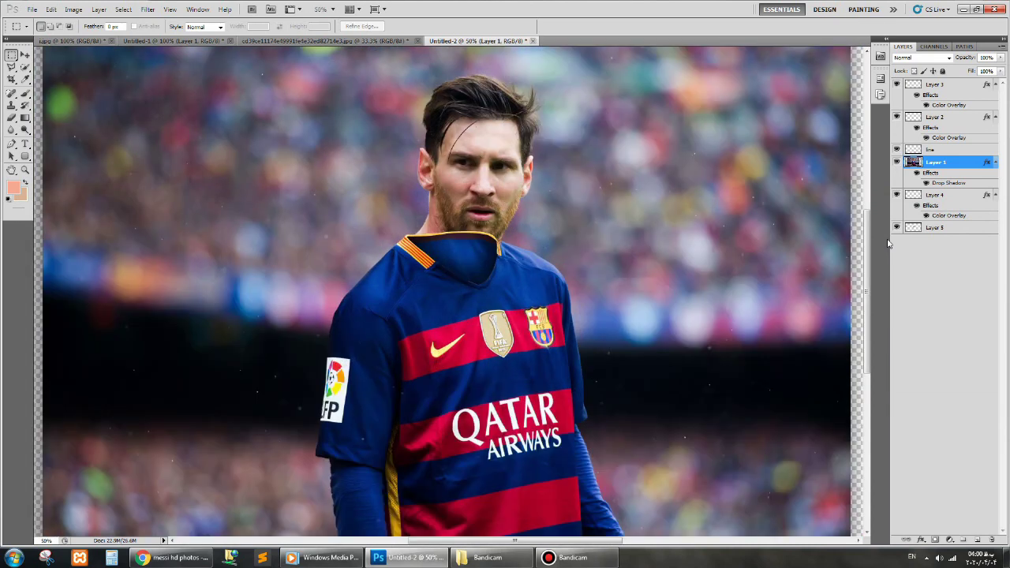
Zoom in on the collar's right end and trace its outline with the Pen tool.
{"action": "key", "text": "ctrl+plus"}
{"action": "key", "text": "ctrl+plus"}
{"action": "key", "text": "ctrl+plus"}
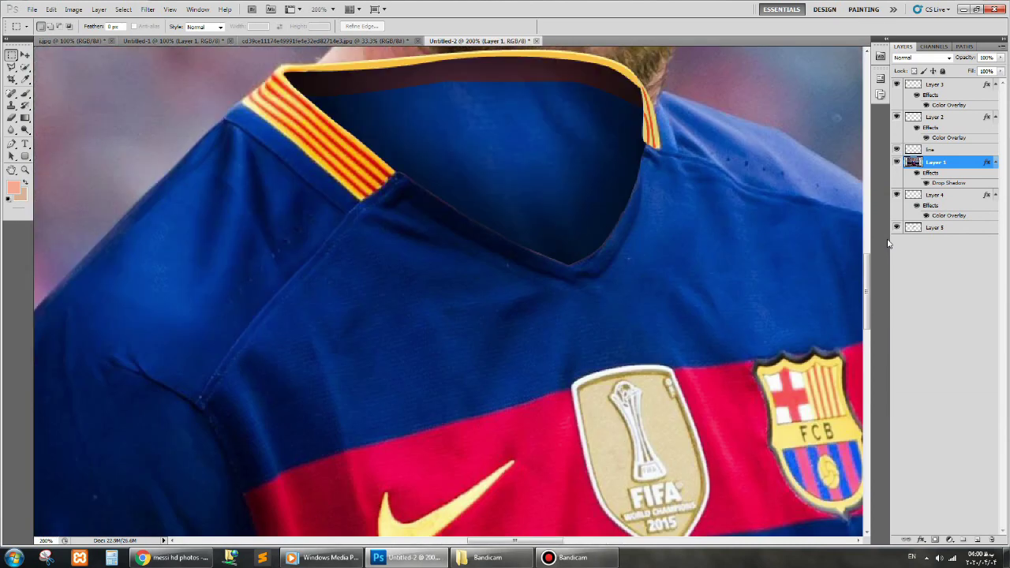
{"action": "key", "text": "ctrl+minus"}
{"action": "scroll", "coordinate": [867, 292], "scroll_direction": "up", "scroll_amount": 3}
{"action": "key", "text": "ctrl+plus"}
{"action": "key", "text": "ctrl+plus"}
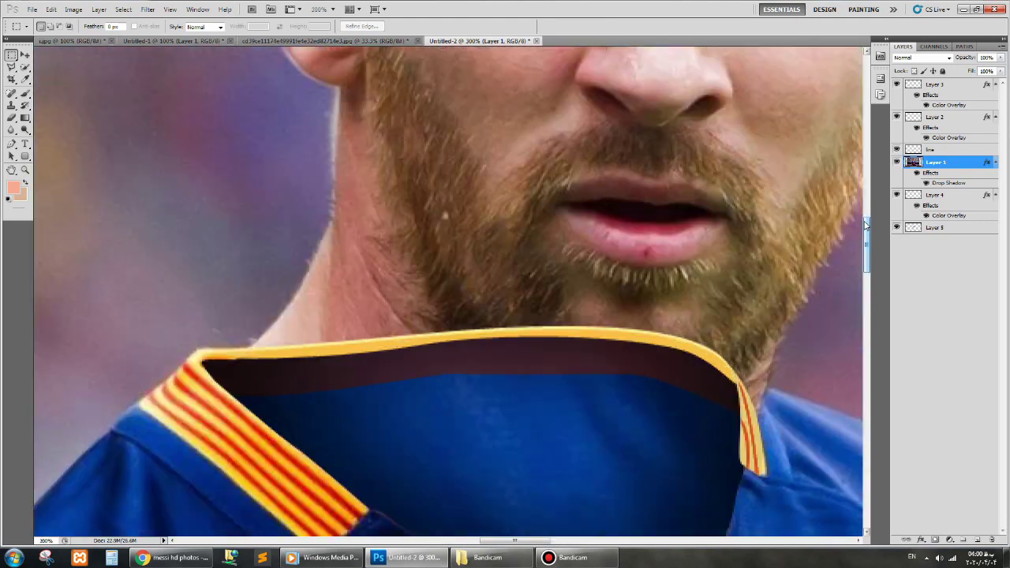
{"action": "left_click_drag", "start_coordinate": [523, 544], "coordinate": [547, 543]}
{"action": "left_click", "coordinate": [12, 146]}
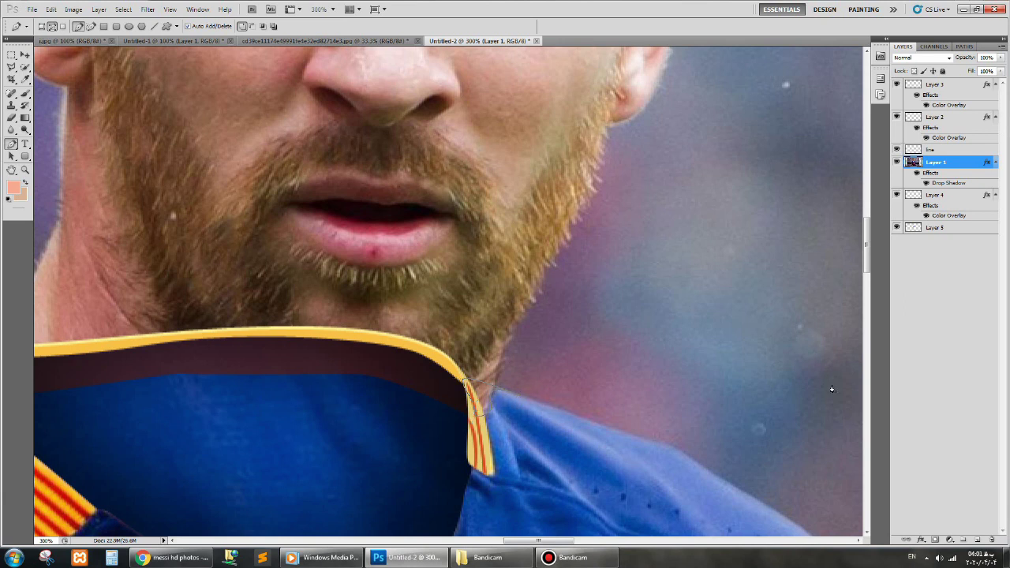
Turn the collar-end path into a selection after undoing an accidental salmon fill.
{"action": "right_click", "coordinate": [484, 394]}
{"action": "left_click", "coordinate": [543, 455]}
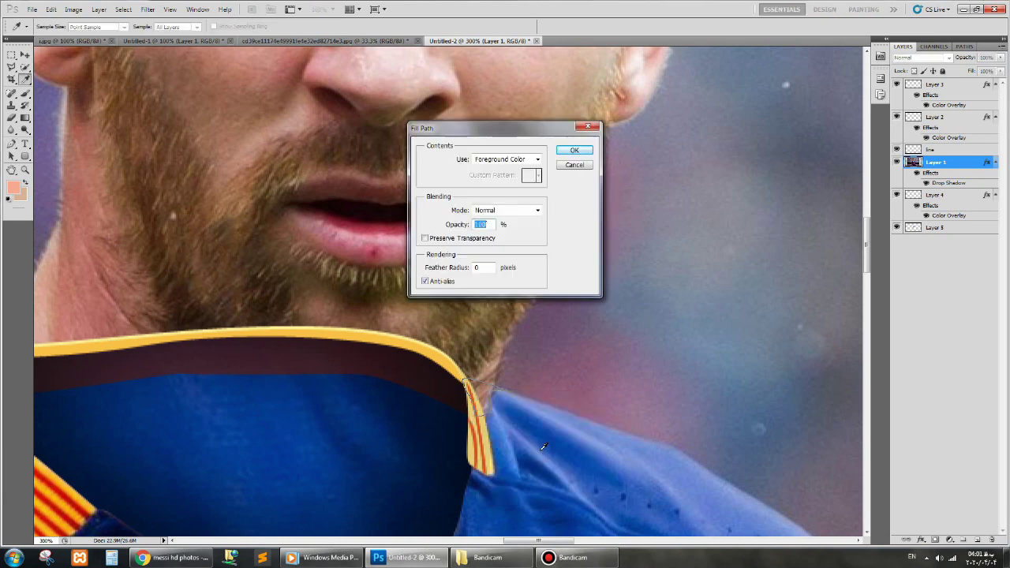
{"action": "key", "text": "Return"}
{"action": "key", "text": "ctrl+z"}
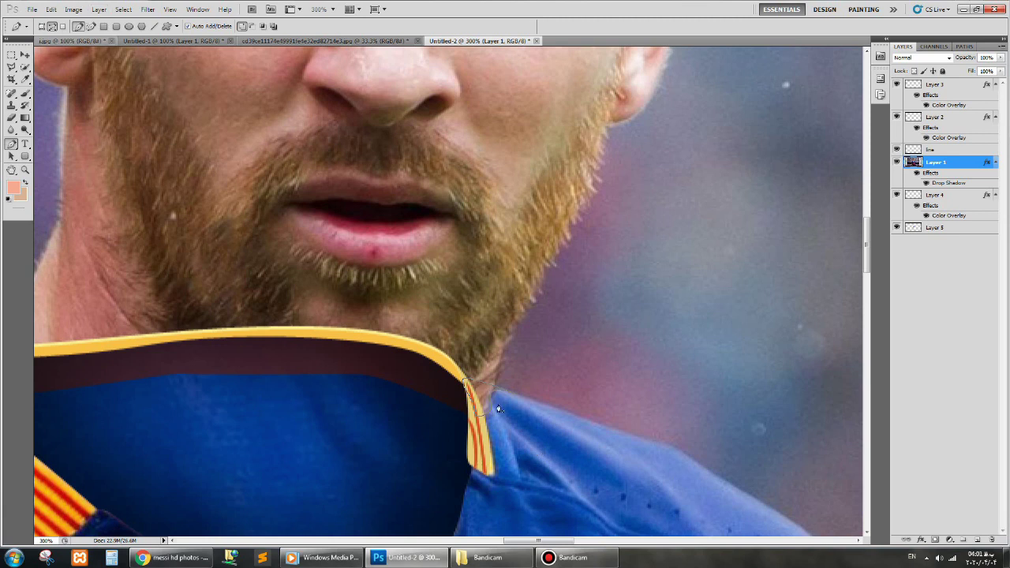
{"action": "right_click", "coordinate": [479, 389]}
{"action": "left_click", "coordinate": [537, 439]}
{"action": "key", "text": "Return"}
Clone the red-and-gold jersey stripes into the selected collar end, then deselect.
{"action": "left_click", "coordinate": [12, 105]}
{"action": "left_click", "coordinate": [564, 557]}
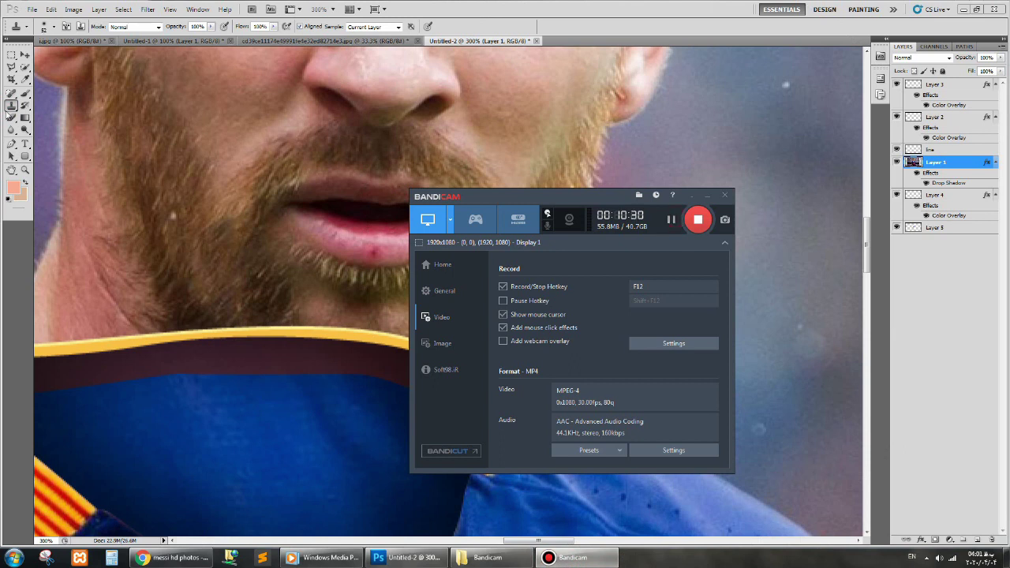
{"action": "left_click", "coordinate": [52, 27]}
{"action": "mouse_move", "coordinate": [473, 390]}
{"action": "left_mouse_down"}
{"action": "mouse_move", "coordinate": [478, 427]}
{"action": "mouse_move", "coordinate": [493, 403]}
{"action": "left_mouse_up"}
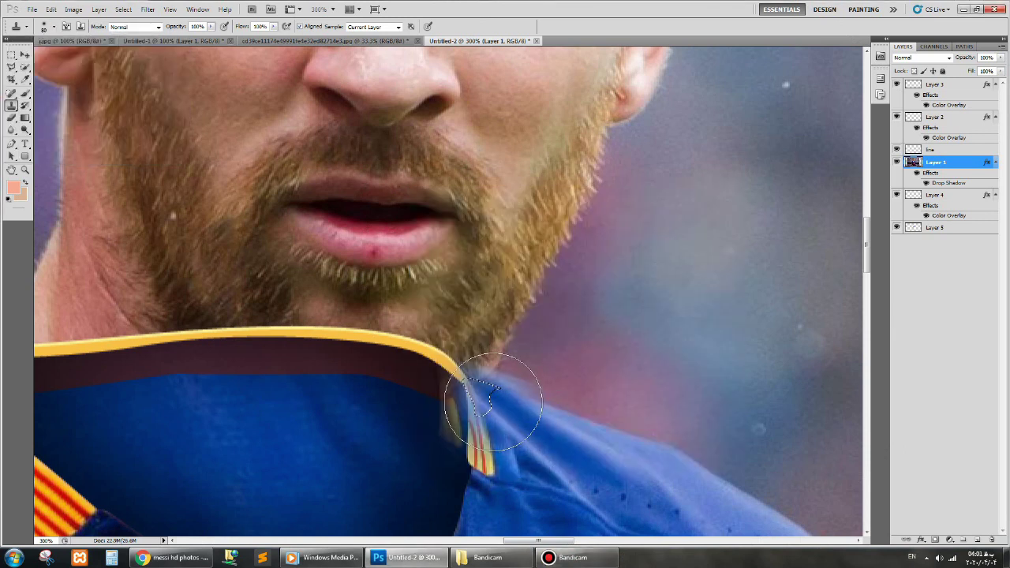
{"action": "key", "text": "ctrl+d"}
Zoom closer on the collar end, briefly reselecting and then deselecting the collar area.
{"action": "left_click", "coordinate": [12, 55]}
{"action": "left_click", "coordinate": [55, 48]}
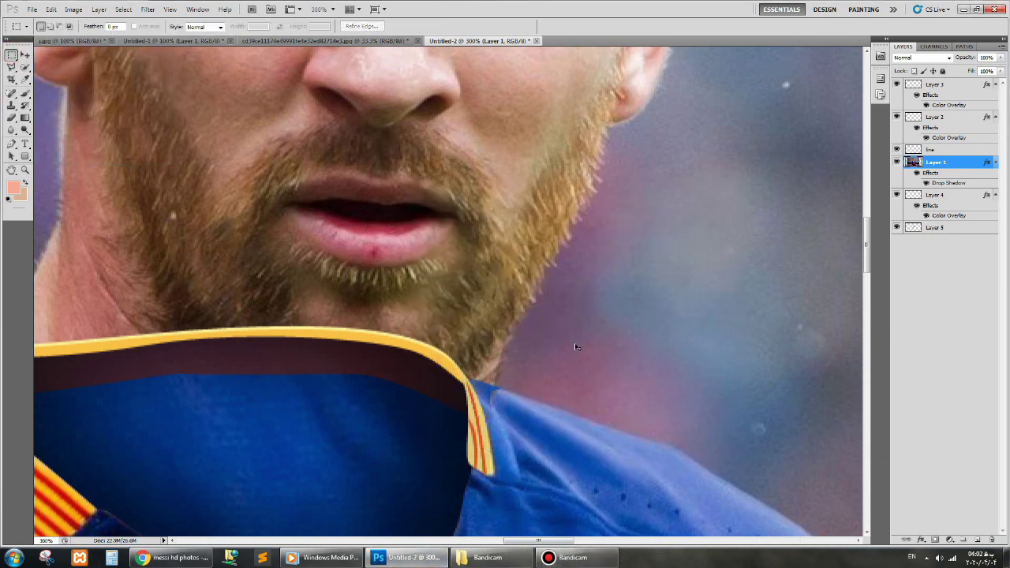
{"action": "key", "text": "ctrl+plus"}
{"action": "key", "text": "ctrl+shift+d"}
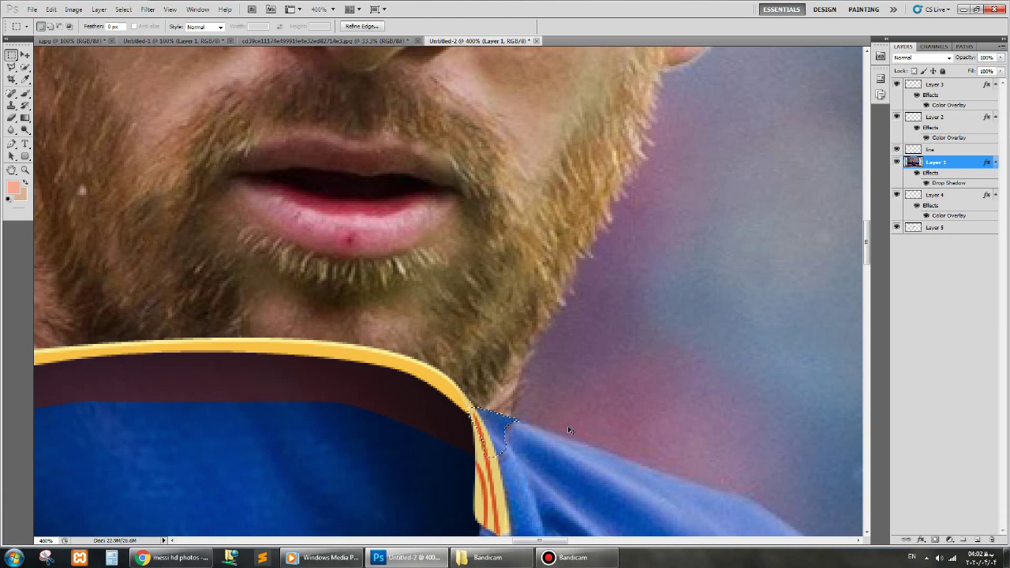
{"action": "key", "text": "ctrl+d"}
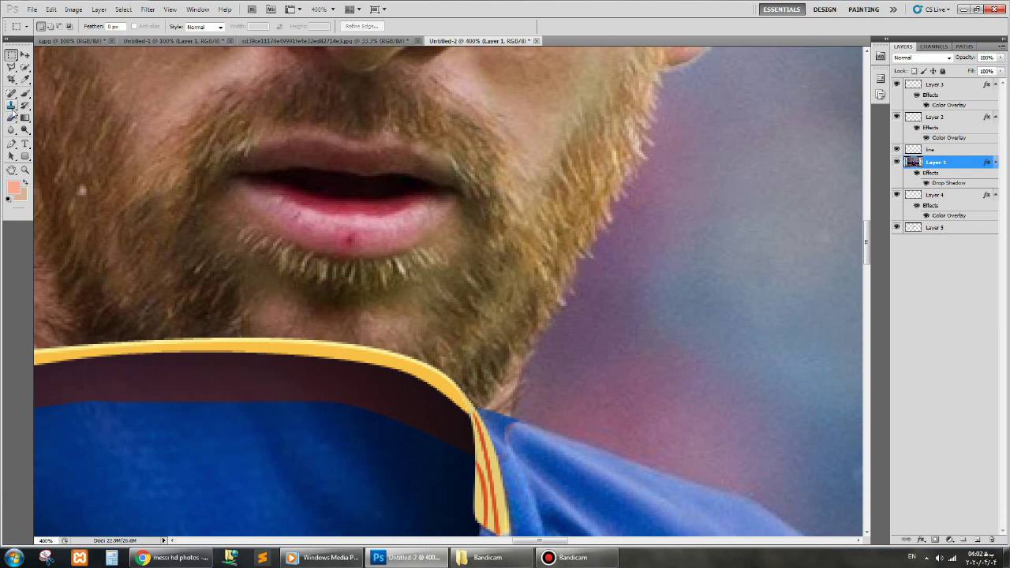
Review the Clone Stamp brush settings, then start a new pen path along the band.
{"action": "left_click", "coordinate": [11, 105]}
{"action": "left_click", "coordinate": [54, 26]}
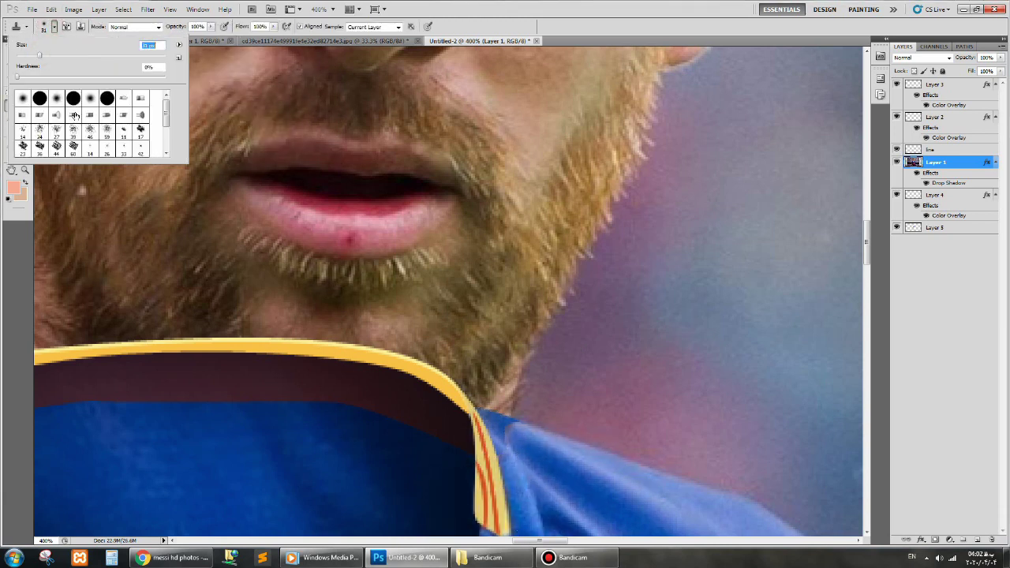
{"action": "left_click", "coordinate": [509, 452]}
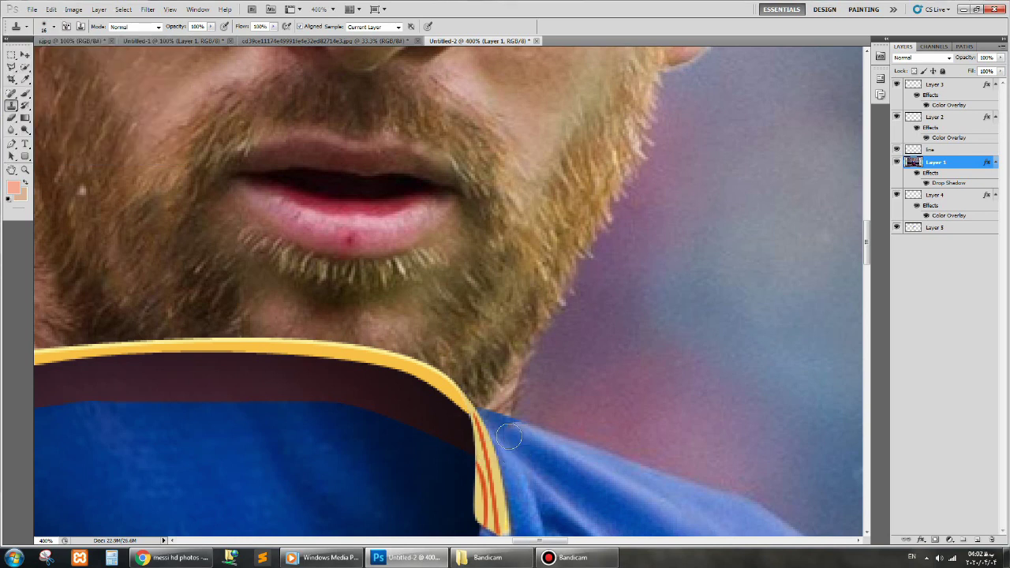
{"action": "key", "text": "ctrl+minus"}
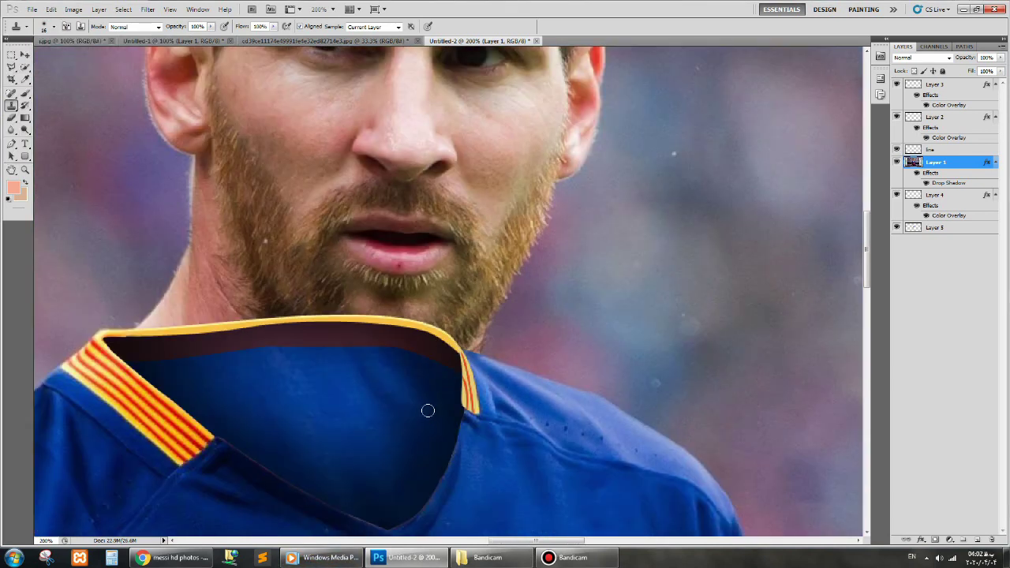
{"action": "left_click", "coordinate": [11, 144]}
{"action": "key", "text": "ctrl+plus"}
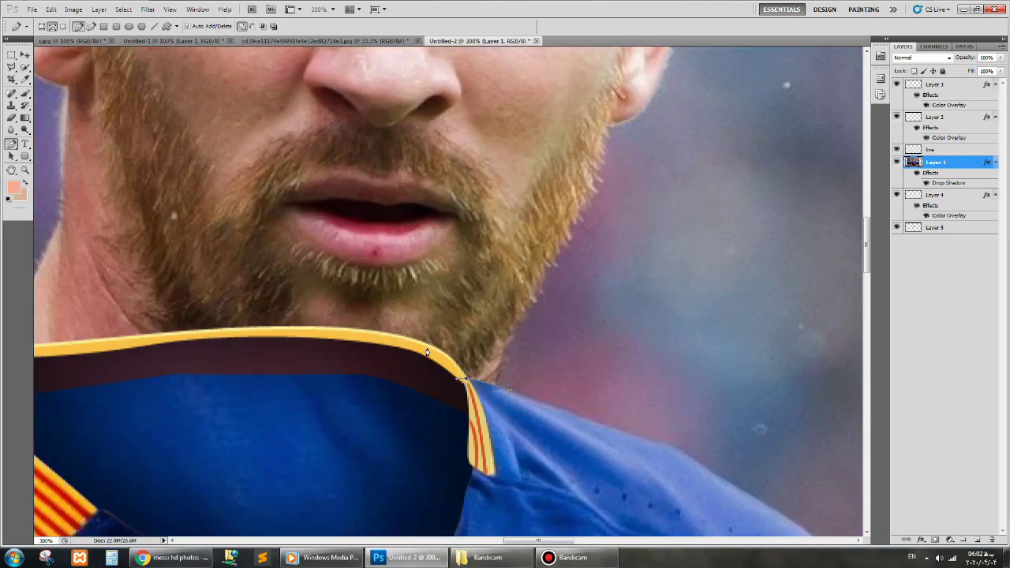
Place pen points from the collar's top edge around the hair and down to the neck.
{"action": "key", "text": "ctrl+minus"}
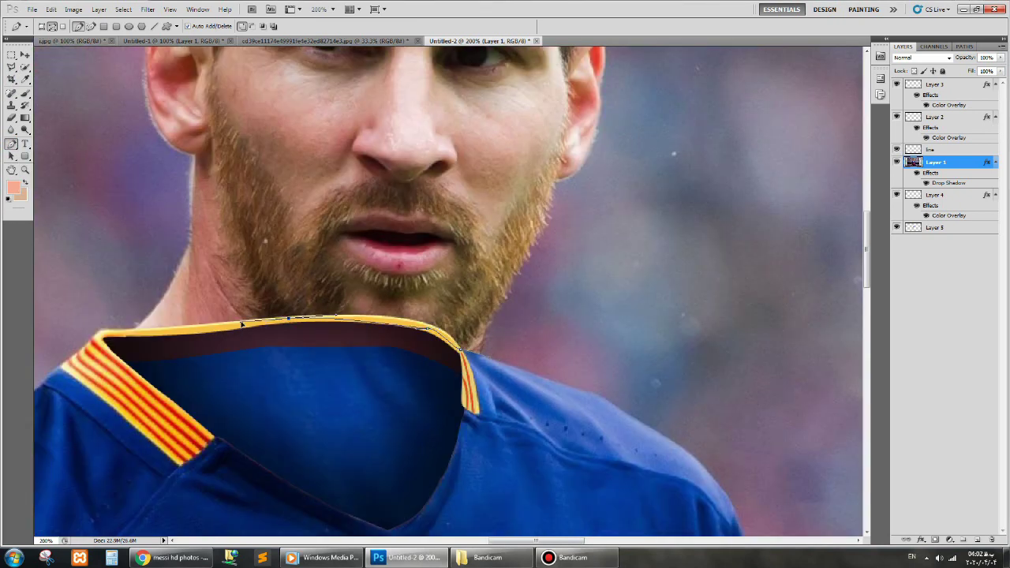
{"action": "left_click", "coordinate": [195, 326]}
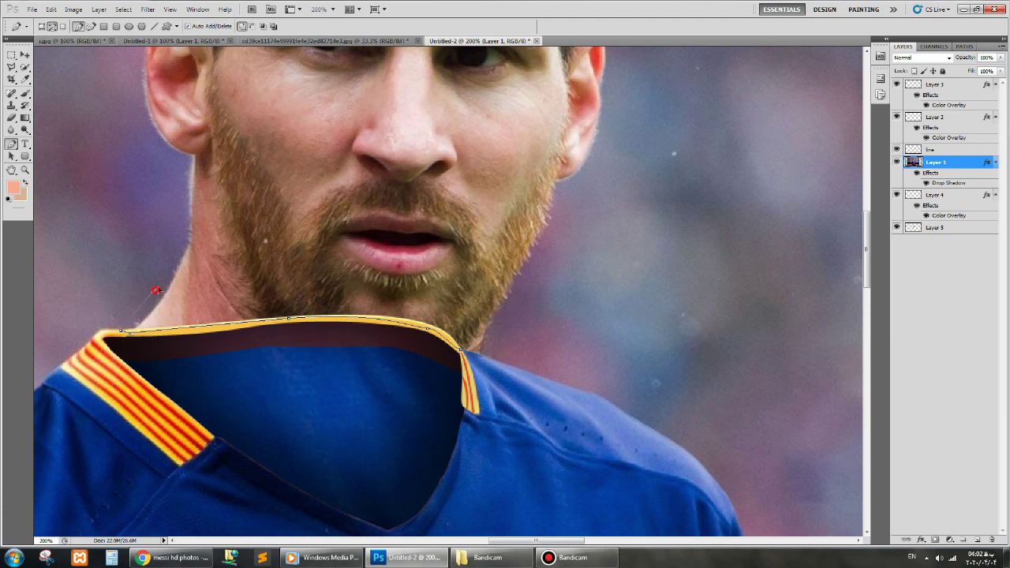
{"action": "key", "text": "ctrl+minus"}
{"action": "key", "text": "ctrl+minus"}
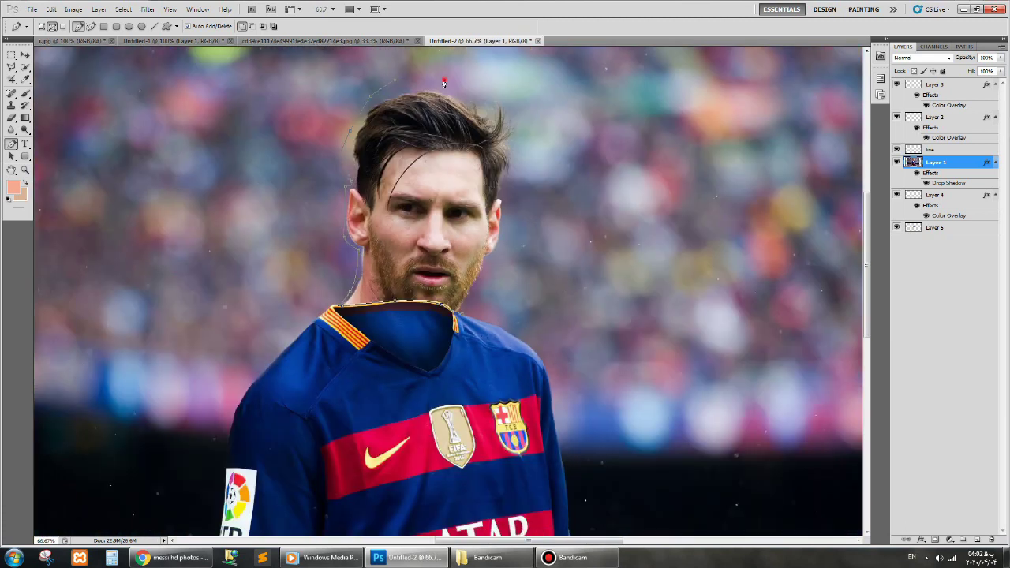
{"action": "left_click", "coordinate": [485, 93]}
{"action": "left_click", "coordinate": [515, 101]}
{"action": "left_click", "coordinate": [524, 145]}
{"action": "left_click", "coordinate": [513, 203]}
{"action": "left_click", "coordinate": [483, 284]}
Convert the head outline into an active selection and view the whole image.
{"action": "right_click", "coordinate": [422, 252]}
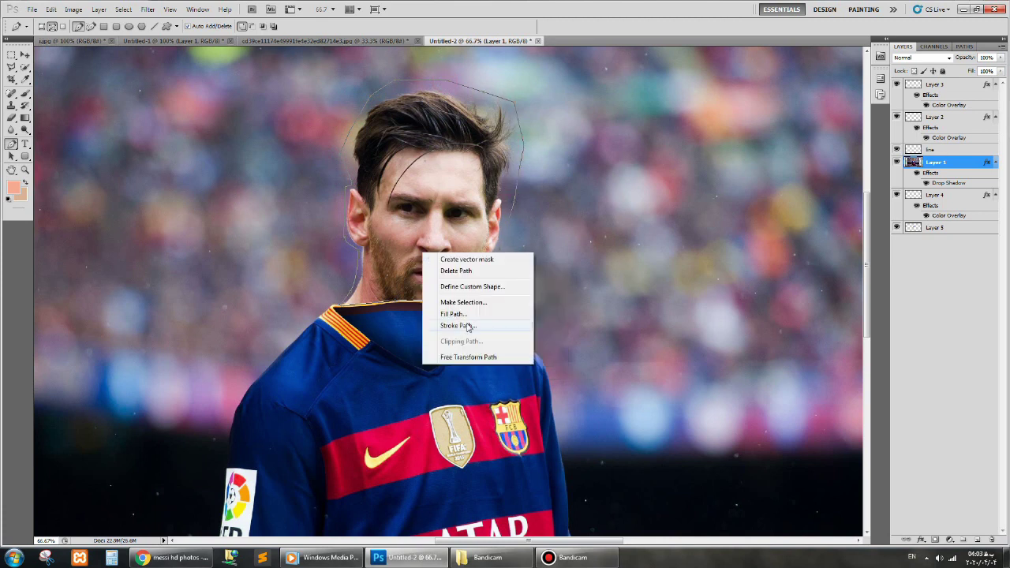
{"action": "left_click", "coordinate": [451, 304]}
{"action": "key", "text": "Return"}
{"action": "key", "text": "ctrl+minus"}
{"action": "key", "text": "ctrl+minus"}
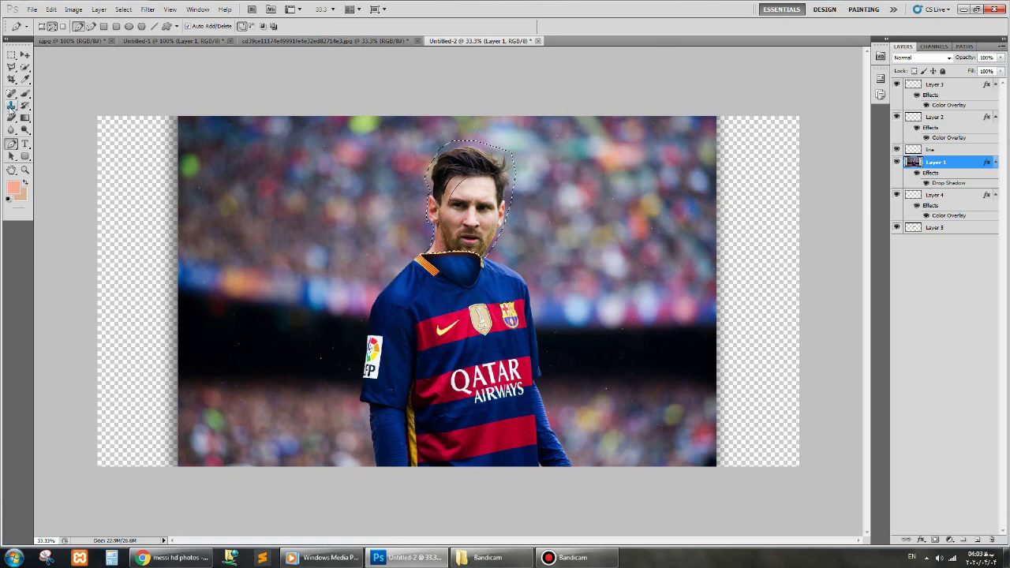
{"action": "left_click", "coordinate": [11, 105]}
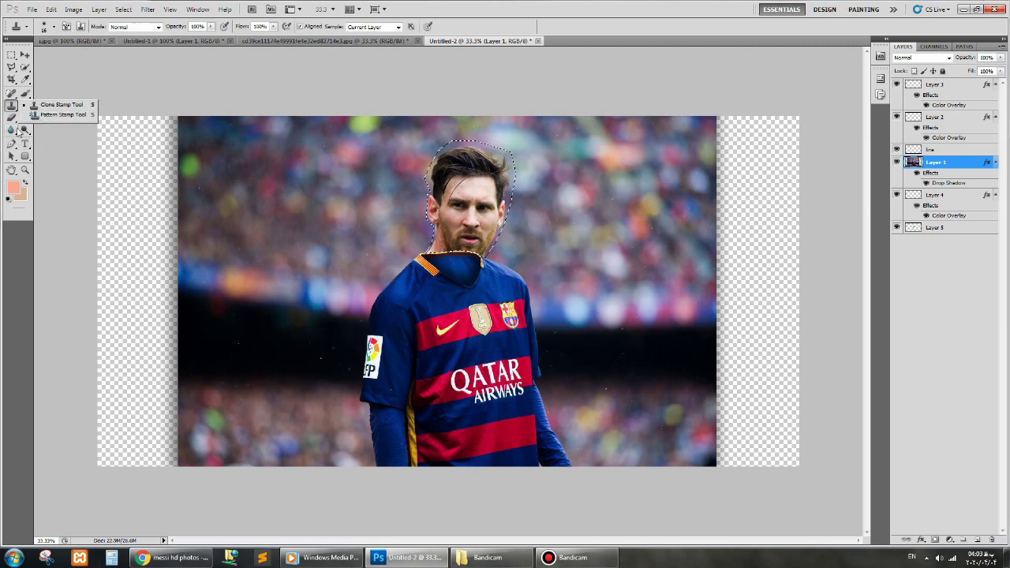
Enlarge the Clone Stamp brush to 388 px, then delete the selected head to transparency.
{"action": "left_click", "coordinate": [62, 104]}
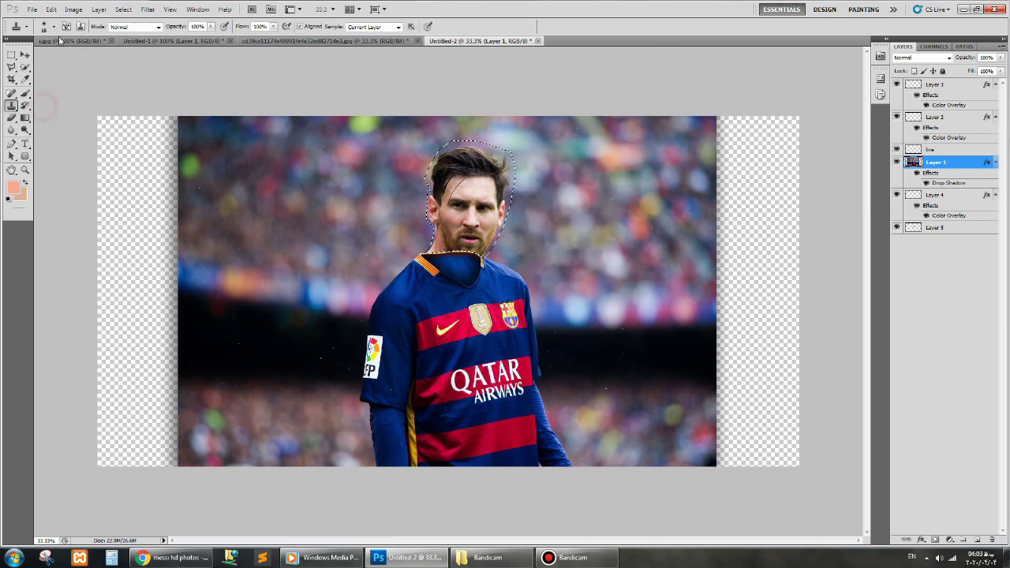
{"action": "left_click", "coordinate": [54, 26]}
{"action": "left_click_drag", "start_coordinate": [19, 55], "coordinate": [146, 55]}
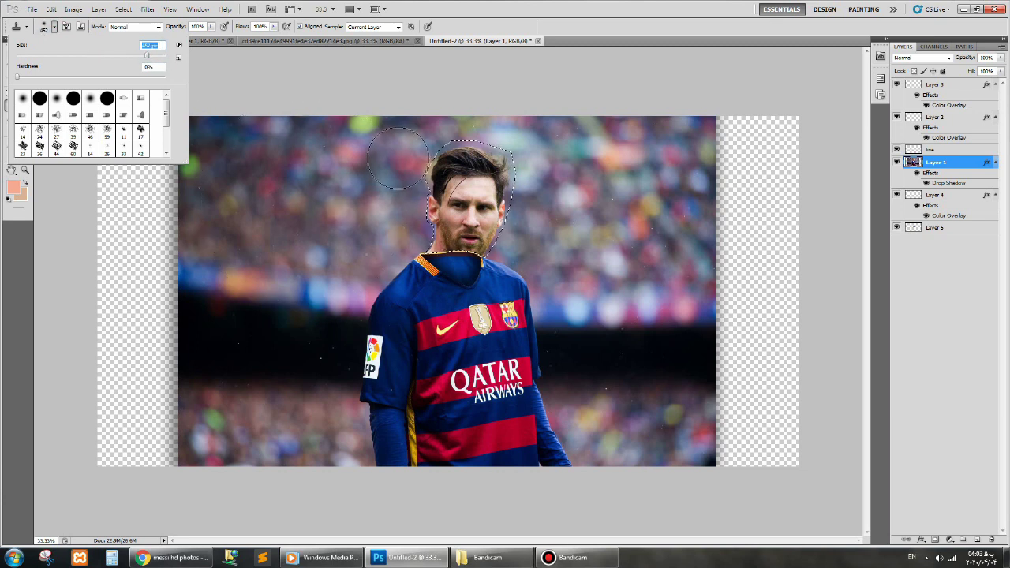
{"action": "key", "text": "Return"}
{"action": "mouse_move", "coordinate": [441, 156]}
{"action": "left_mouse_down"}
{"action": "mouse_move", "coordinate": [439, 203]}
{"action": "mouse_move", "coordinate": [462, 214]}
{"action": "left_mouse_up"}
{"action": "key", "text": "Delete"}
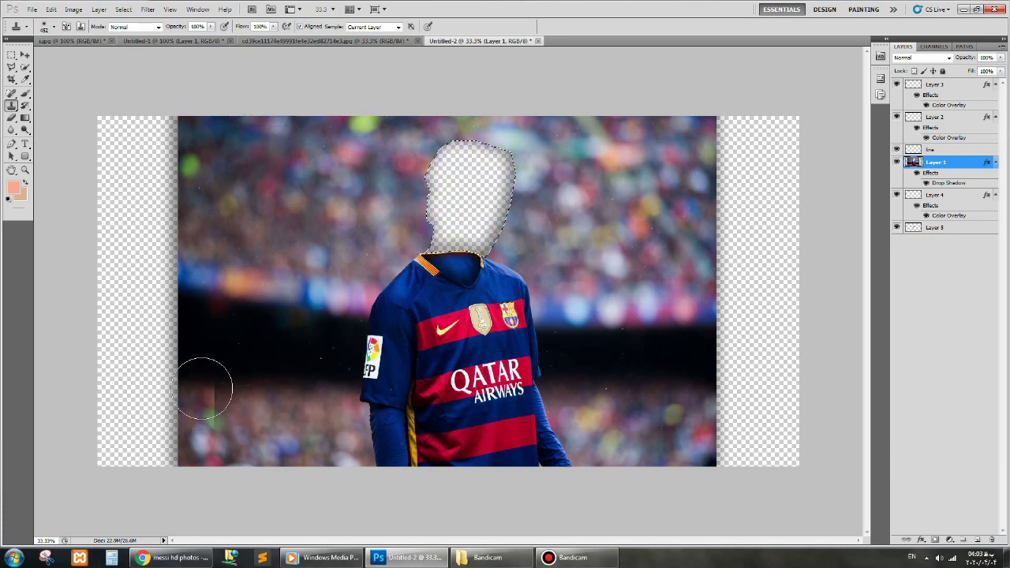
Undo stray cloned texture painted into the empty head area.
{"action": "right_click", "coordinate": [12, 54]}
{"action": "left_click", "coordinate": [63, 49]}
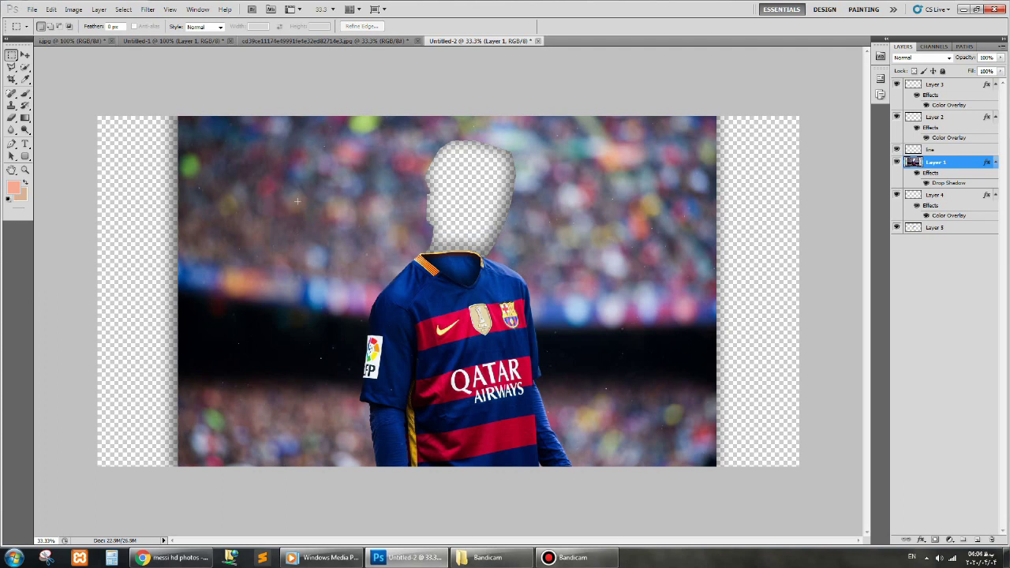
{"action": "right_click", "coordinate": [12, 105]}
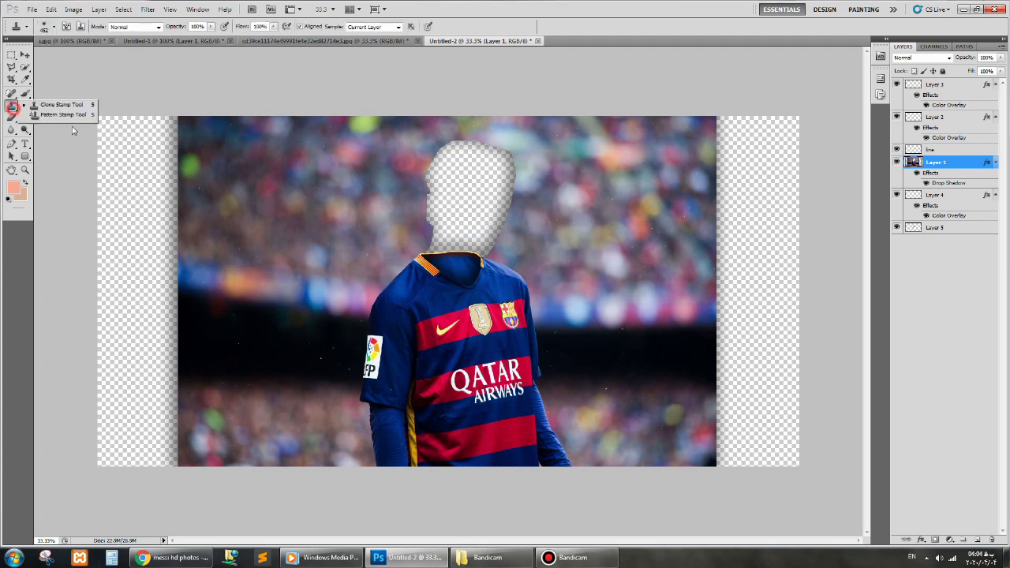
{"action": "left_click", "coordinate": [48, 104]}
{"action": "mouse_move", "coordinate": [442, 162]}
{"action": "left_mouse_down"}
{"action": "mouse_move", "coordinate": [474, 201]}
{"action": "mouse_move", "coordinate": [458, 170]}
{"action": "mouse_move", "coordinate": [484, 172]}
{"action": "left_mouse_up"}
{"action": "key", "text": "ctrl+alt+z"}
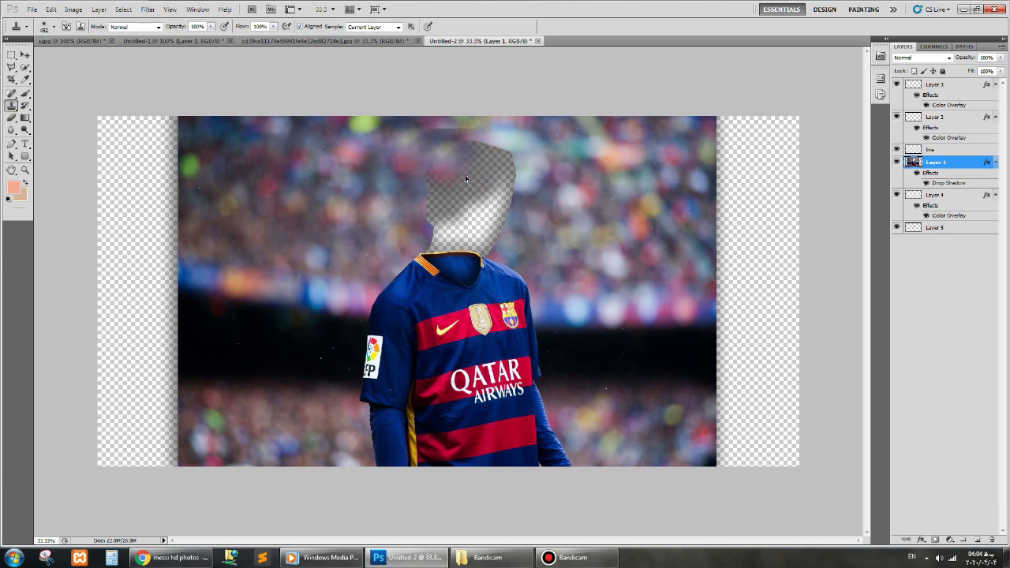
{"action": "key", "text": "ctrl+alt+z"}
{"action": "key", "text": "ctrl+alt+z"}
Copy a rectangle of blurred crowd beside the head onto its own layer.
{"action": "right_click", "coordinate": [12, 54]}
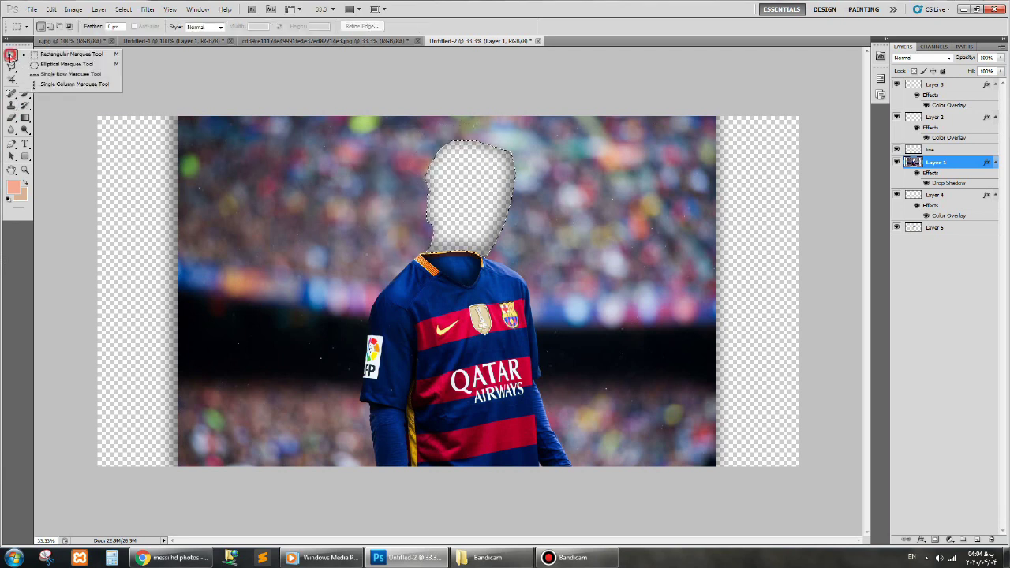
{"action": "left_click", "coordinate": [59, 55]}
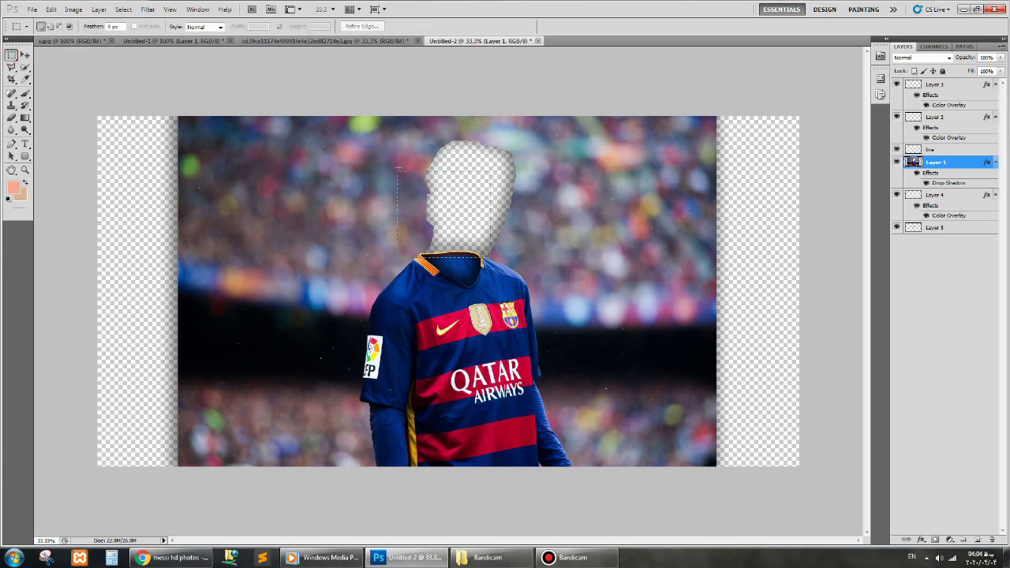
{"action": "mouse_move", "coordinate": [482, 220]}
{"action": "left_mouse_down"}
{"action": "mouse_move", "coordinate": [353, 217]}
{"action": "mouse_move", "coordinate": [513, 219]}
{"action": "left_mouse_up"}
{"action": "left_click", "coordinate": [376, 198]}
{"action": "left_click_drag", "start_coordinate": [399, 253], "coordinate": [256, 163]}
{"action": "right_click", "coordinate": [351, 222]}
{"action": "left_click", "coordinate": [395, 333]}
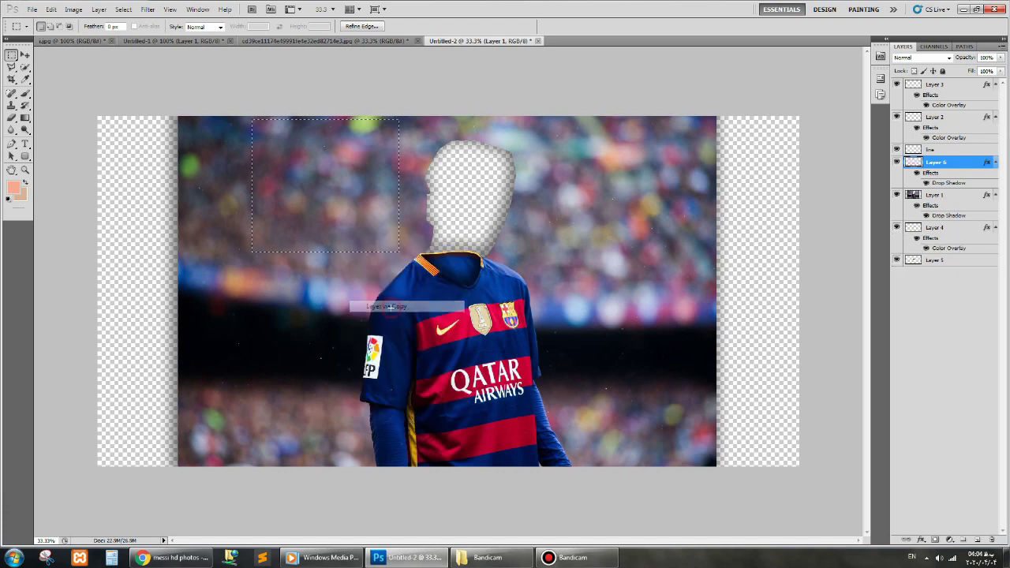
Turn off the patch's Drop Shadow and move it over the empty head area.
{"action": "left_click", "coordinate": [101, 11]}
{"action": "left_click", "coordinate": [261, 49]}
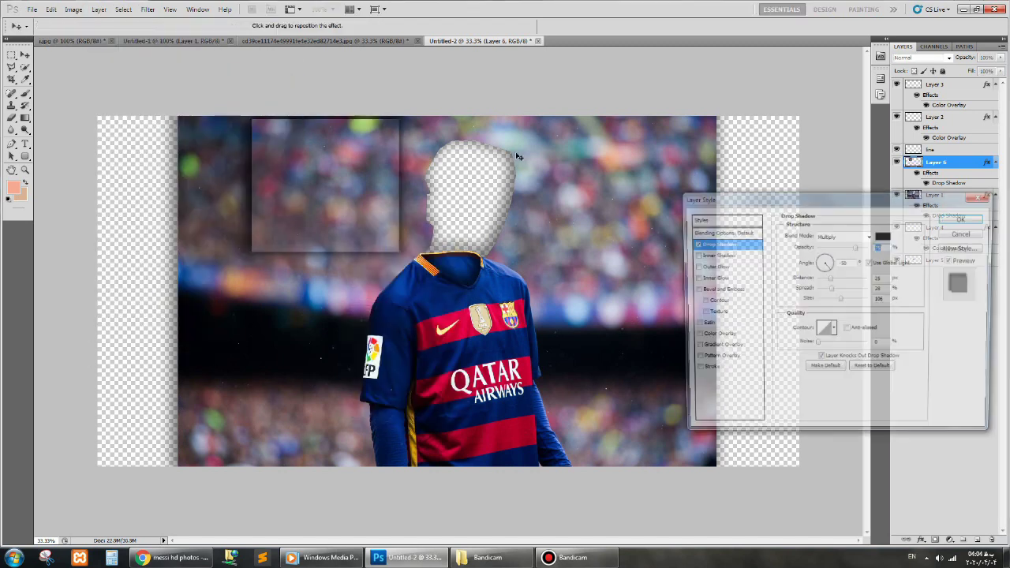
{"action": "left_click", "coordinate": [952, 212]}
{"action": "left_click_drag", "start_coordinate": [292, 206], "coordinate": [427, 211]}
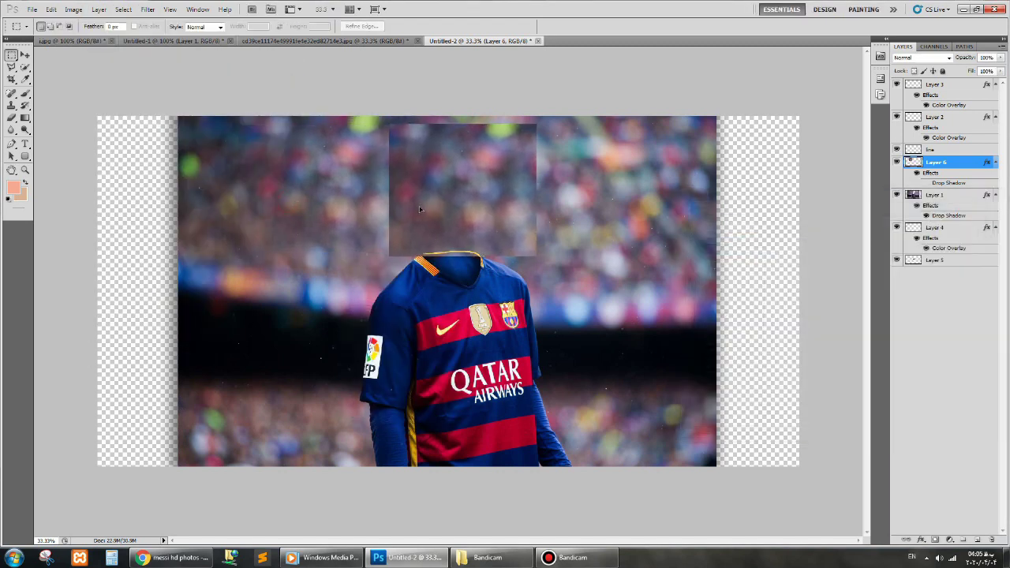
Delete the patch edge inside a feathered rectangular strip across the top of the image.
{"action": "right_click", "coordinate": [11, 56]}
{"action": "left_click", "coordinate": [48, 55]}
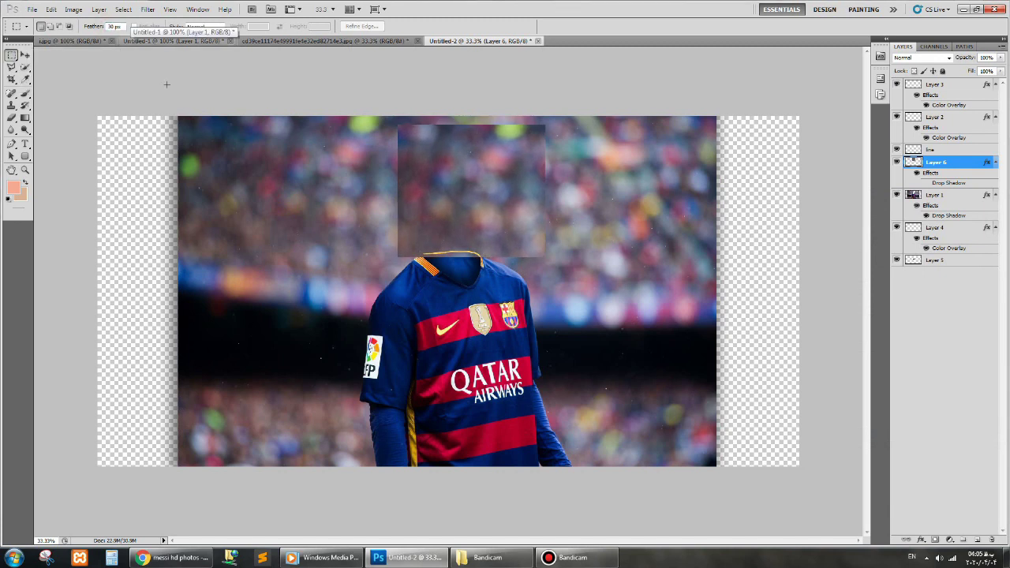
{"action": "left_click_drag", "start_coordinate": [616, 141], "coordinate": [252, 94]}
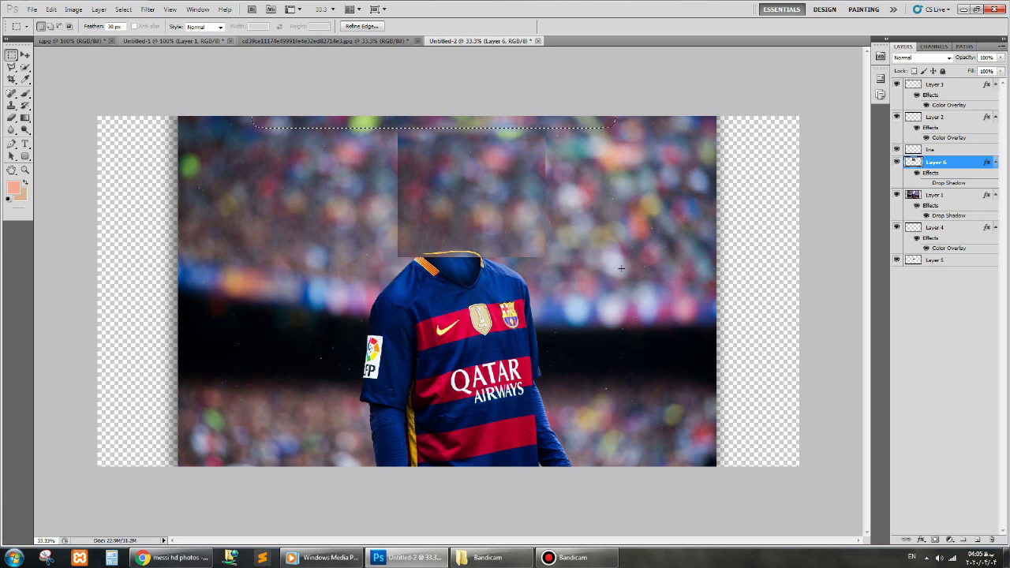
{"action": "key", "text": "ctrl+d"}
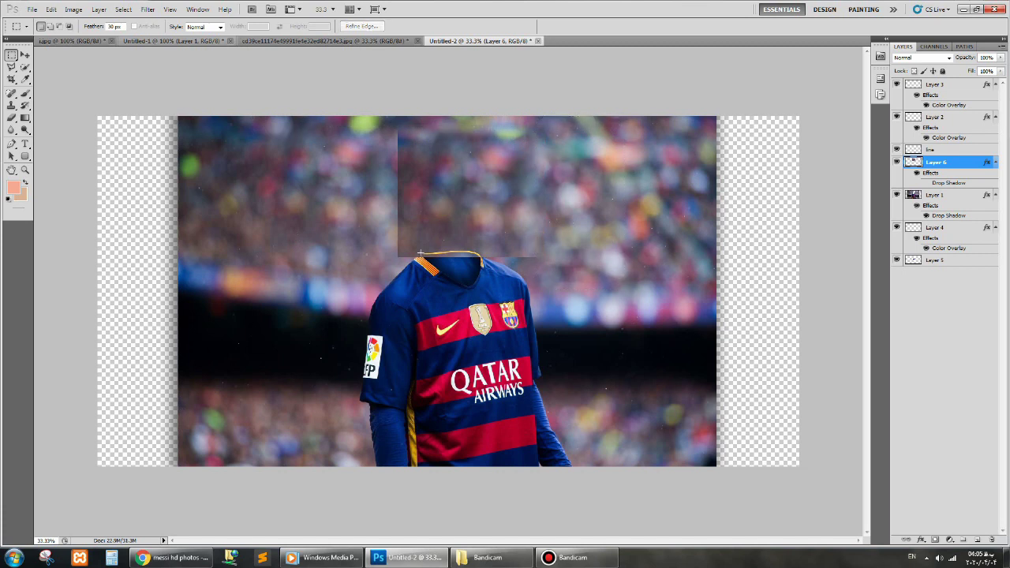
{"action": "key", "text": "Delete"}
{"action": "key", "text": "ctrl+d"}
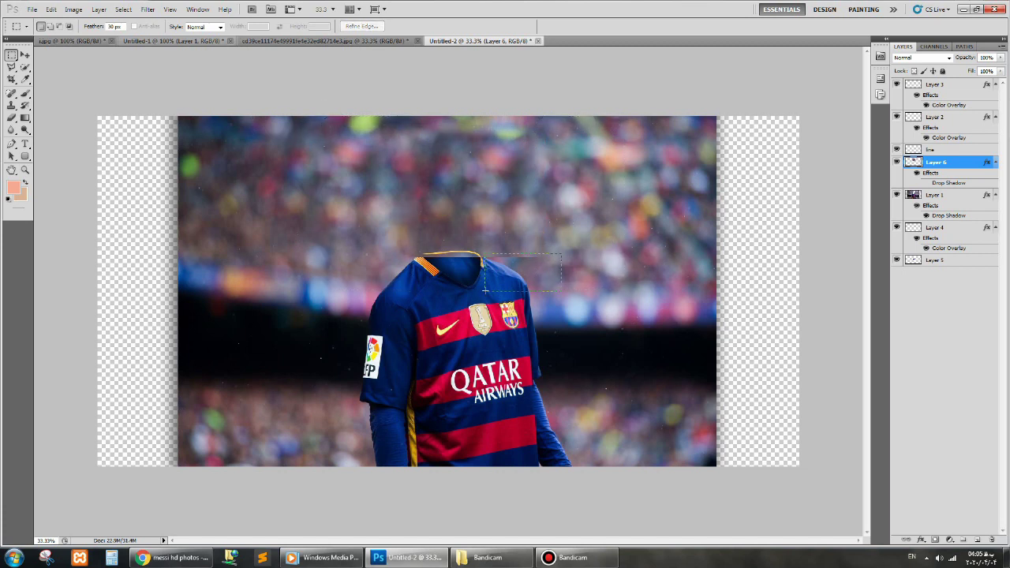
Test several feathered selections in the upper background around the collar.
{"action": "left_click_drag", "start_coordinate": [485, 290], "coordinate": [541, 282]}
{"action": "left_click", "coordinate": [597, 222]}
{"action": "left_click_drag", "start_coordinate": [534, 113], "coordinate": [535, 116]}
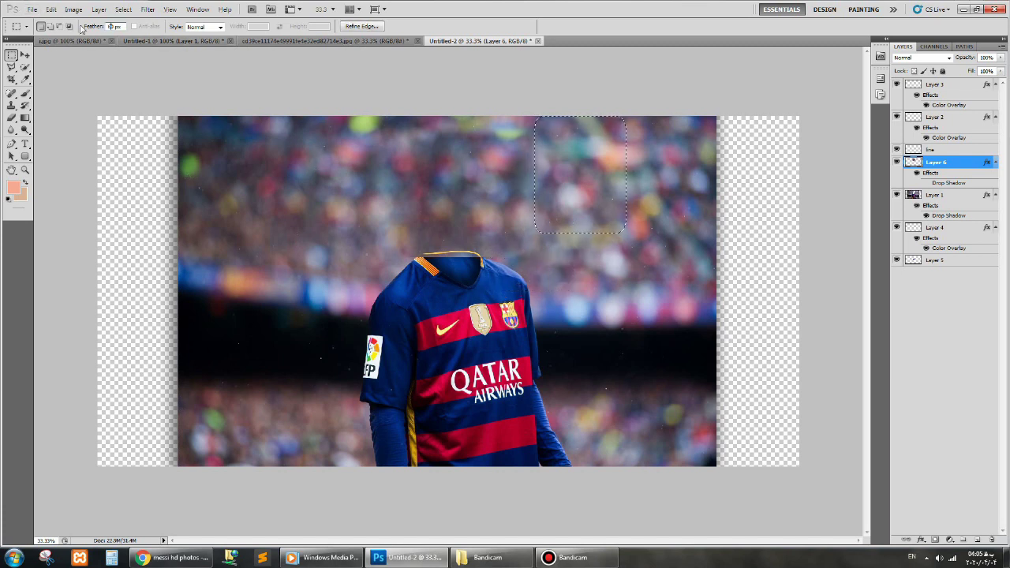
{"action": "left_click", "coordinate": [424, 135]}
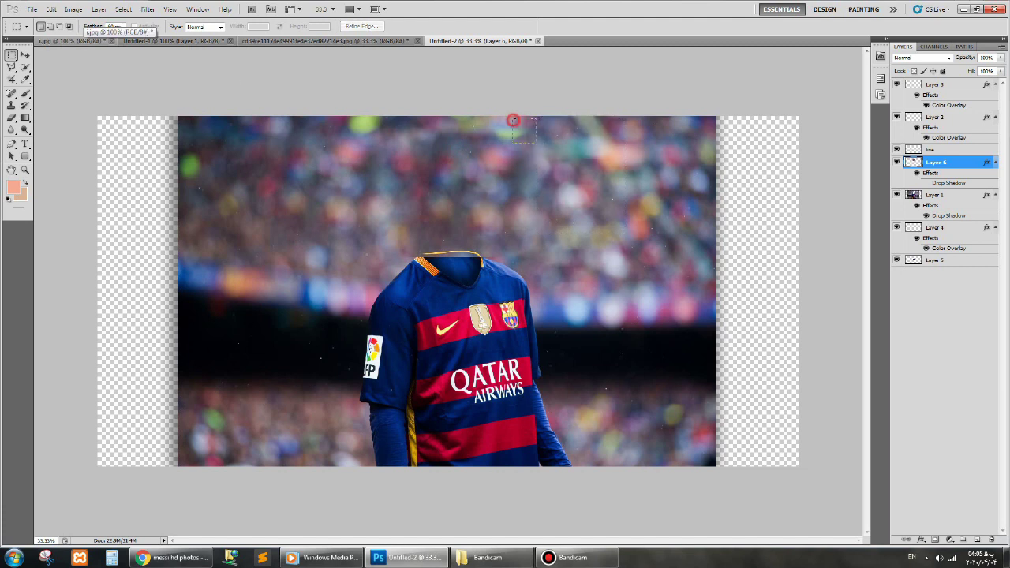
{"action": "left_click_drag", "start_coordinate": [513, 120], "coordinate": [588, 160]}
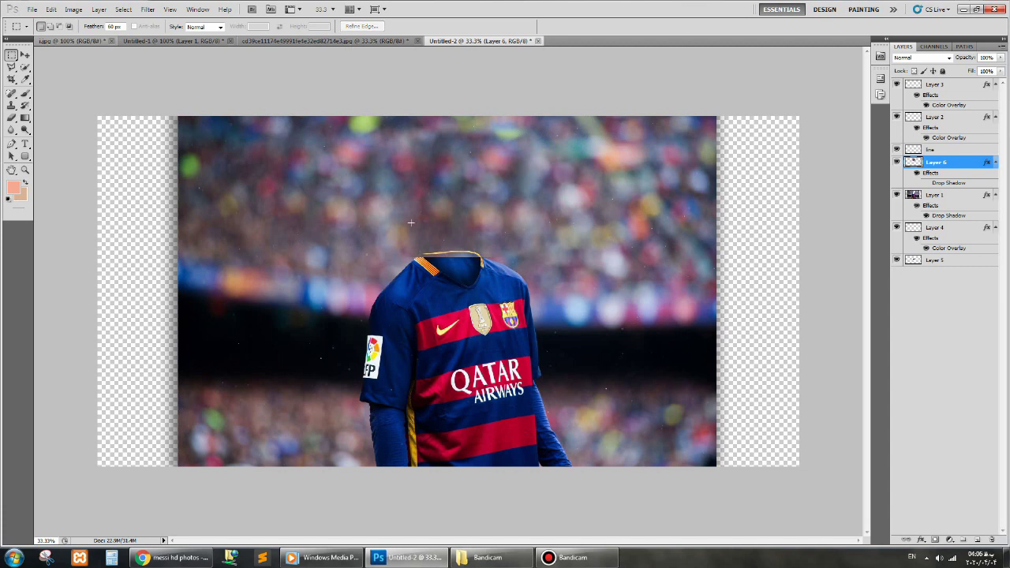
{"action": "mouse_move", "coordinate": [397, 115]}
{"action": "left_mouse_down"}
{"action": "mouse_move", "coordinate": [439, 150]}
{"action": "mouse_move", "coordinate": [423, 150]}
{"action": "left_mouse_up"}
{"action": "key", "text": "ctrl+d"}
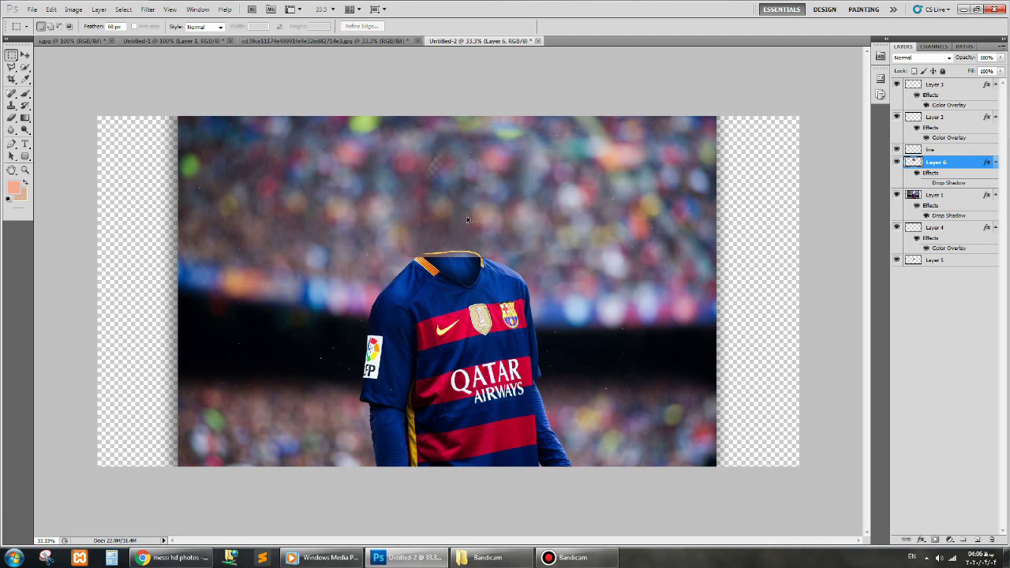
Target Layer 1 and place feathered oval selections above the collar and upper-right background.
{"action": "left_click_drag", "start_coordinate": [236, 135], "coordinate": [322, 197]}
{"action": "key", "text": "alt+bracketleft"}
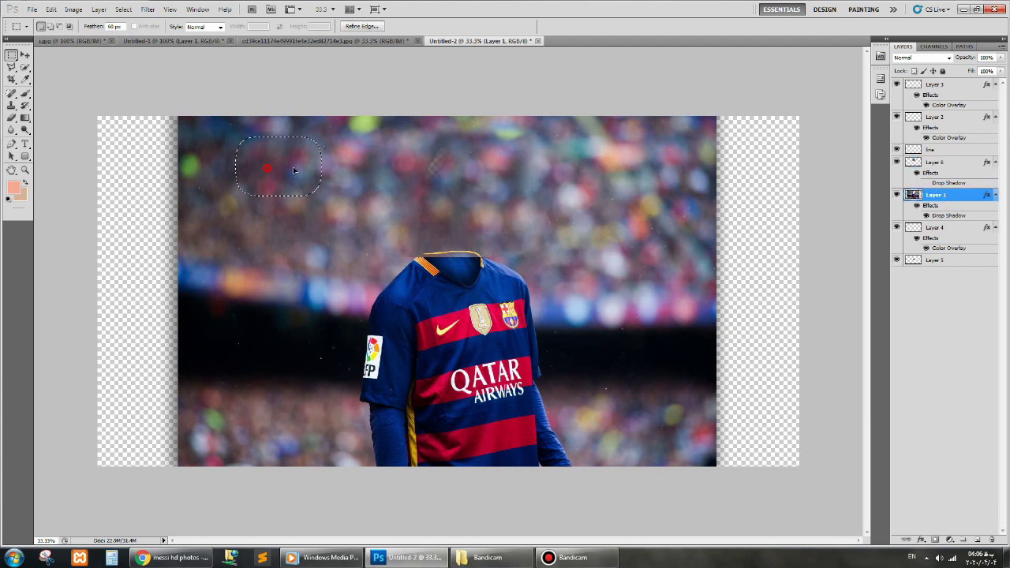
{"action": "right_click", "coordinate": [285, 171]}
{"action": "left_click", "coordinate": [296, 175]}
{"action": "left_click_drag", "start_coordinate": [284, 170], "coordinate": [464, 202]}
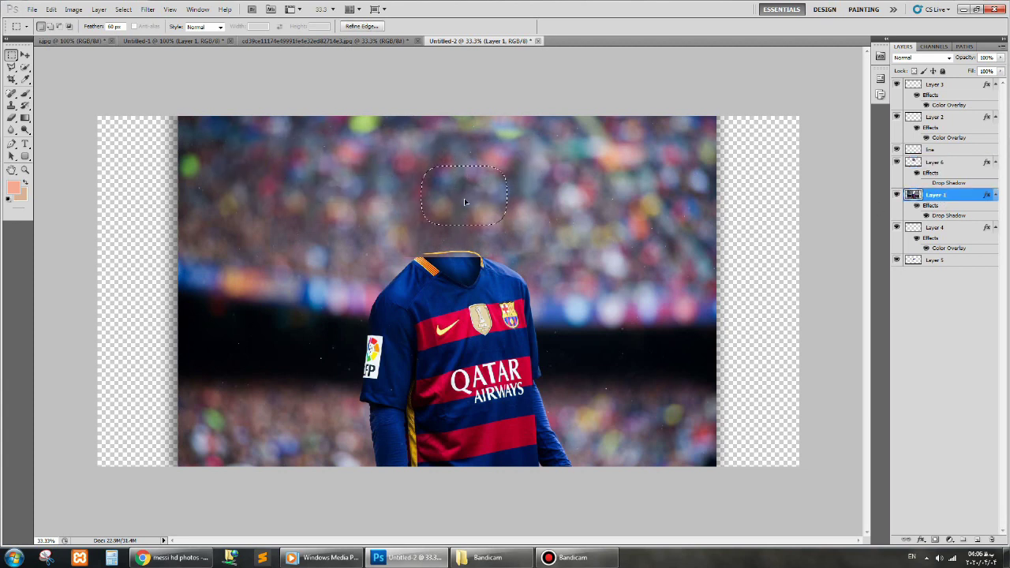
{"action": "left_click", "coordinate": [303, 242]}
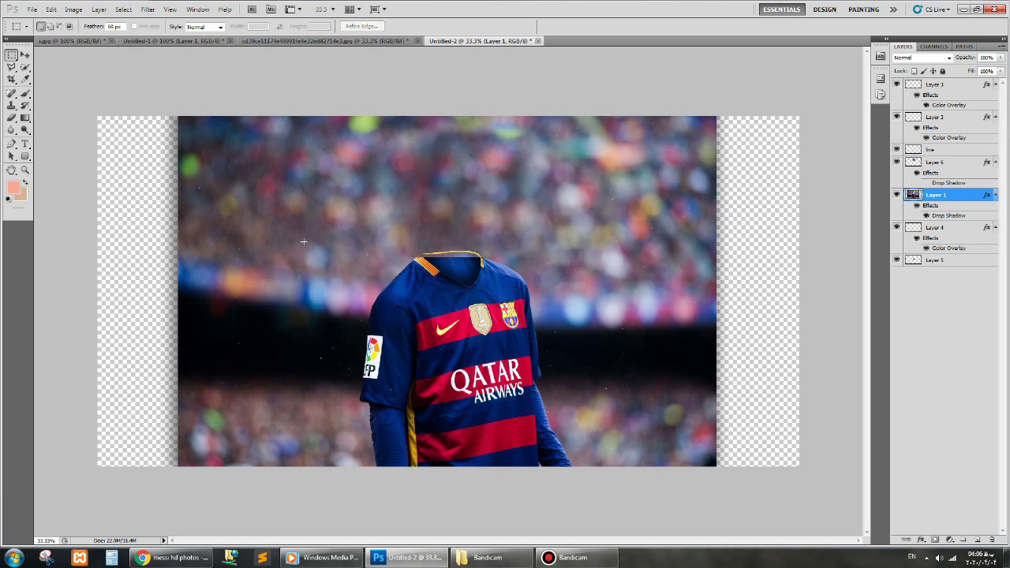
{"action": "right_click", "coordinate": [672, 218]}
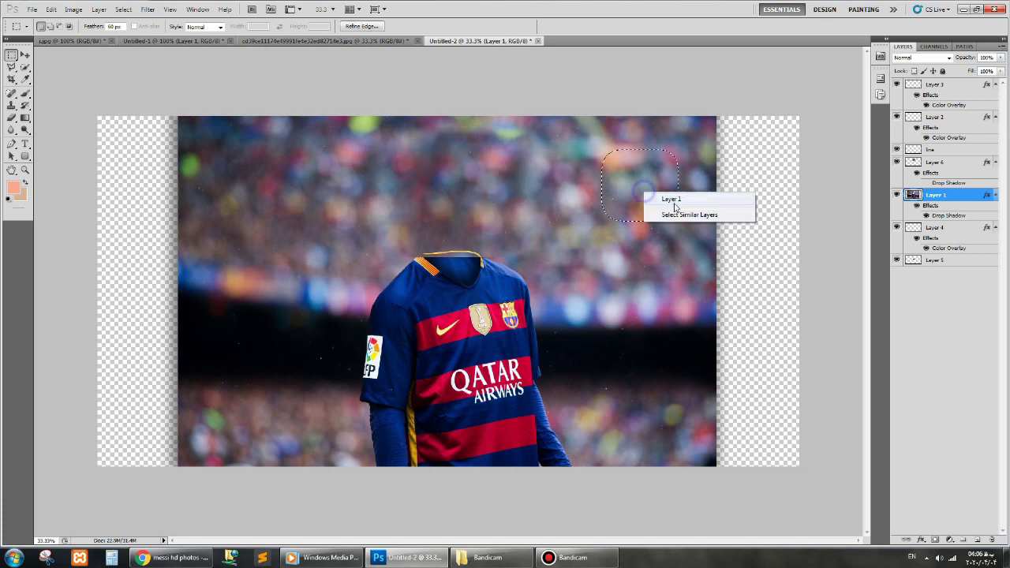
{"action": "left_click", "coordinate": [651, 201]}
{"action": "mouse_move", "coordinate": [548, 180]}
{"action": "left_mouse_down"}
{"action": "mouse_move", "coordinate": [499, 189]}
{"action": "mouse_move", "coordinate": [582, 273]}
{"action": "left_mouse_up"}
{"action": "key", "text": "Return"}
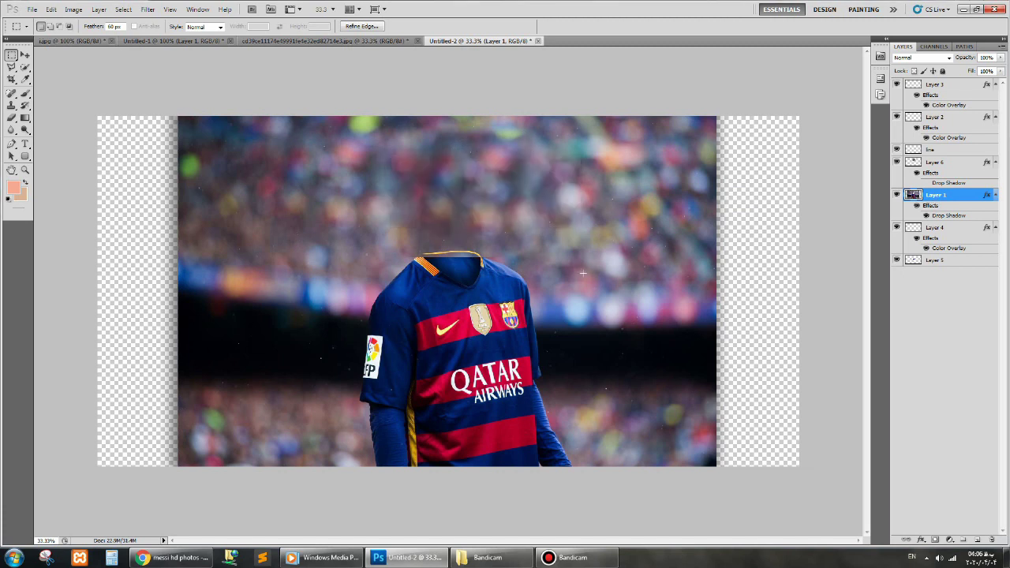
{"action": "key", "text": "ctrl+plus"}
{"action": "key", "text": "ctrl+plus"}
{"action": "key", "text": "ctrl+plus"}
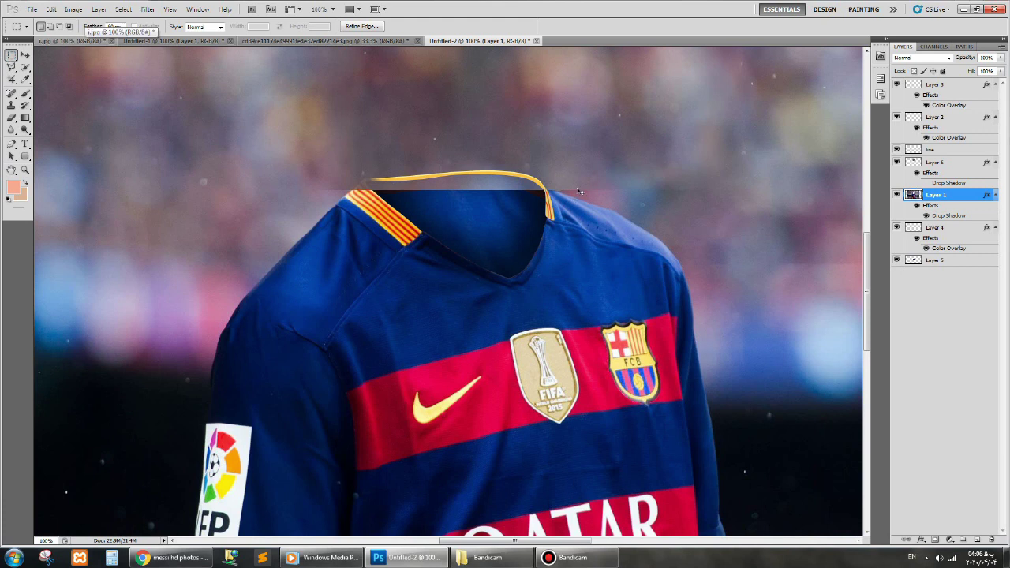
{"action": "key", "text": "ctrl+plus"}
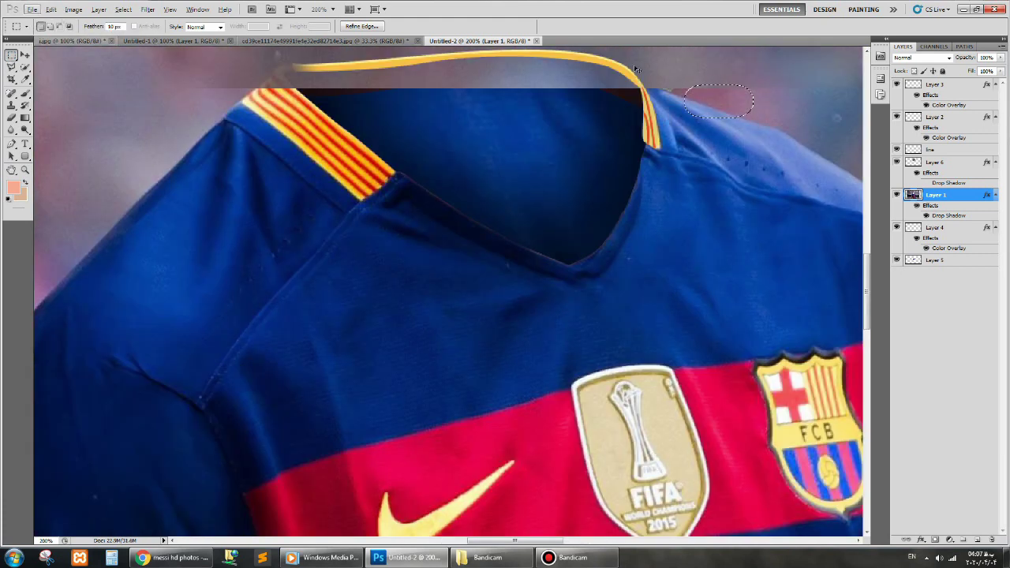
{"action": "key", "text": "alt+]"}
{"action": "left_click_drag", "start_coordinate": [753, 118], "coordinate": [683, 84]}
{"action": "key", "text": "ctrl+minus"}
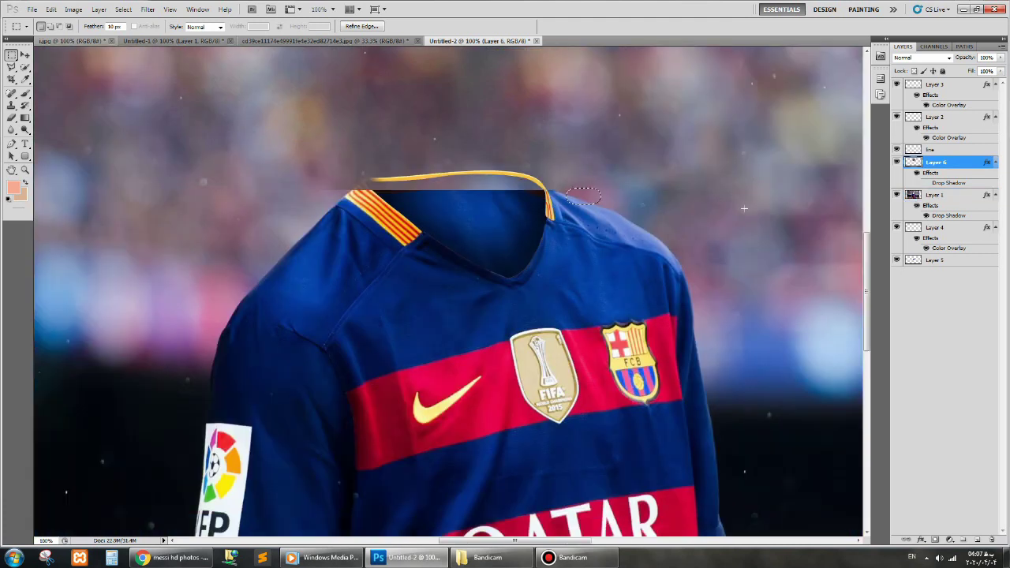
{"action": "key", "text": "ctrl+minus"}
{"action": "double_click", "coordinate": [114, 26]}
{"action": "type", "text": "50"}
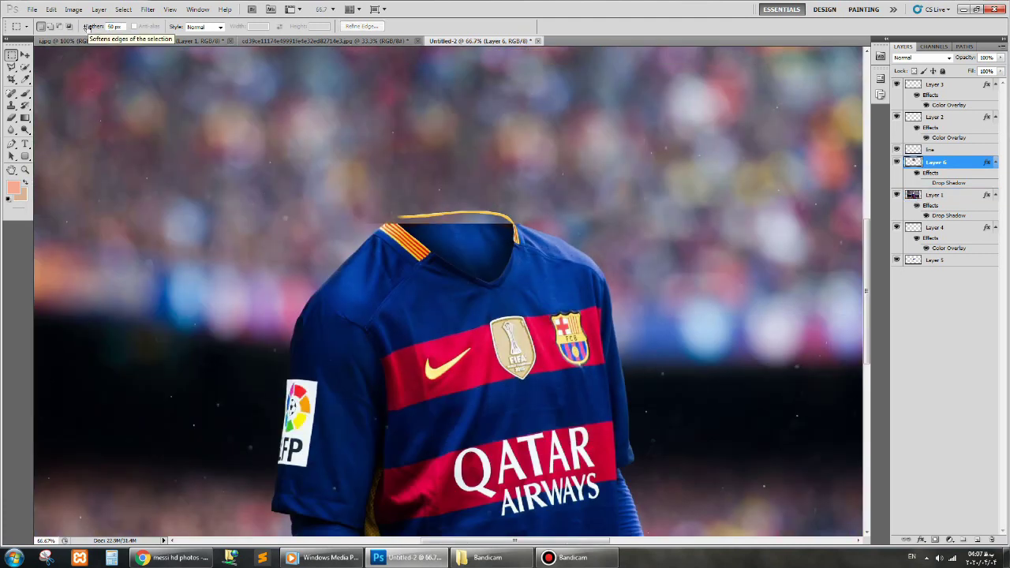
{"action": "left_click", "coordinate": [597, 264]}
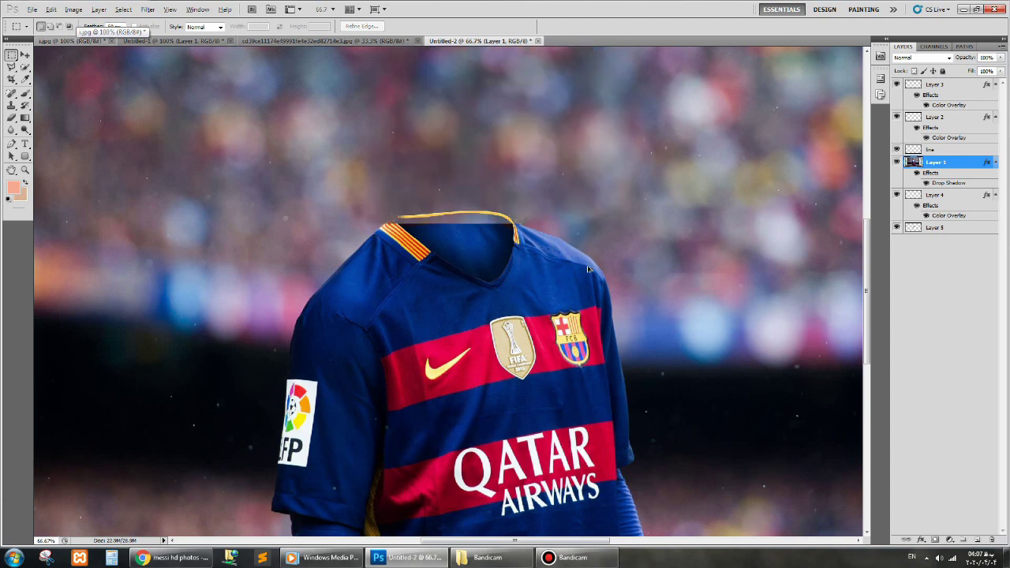
{"action": "left_click_drag", "start_coordinate": [596, 263], "coordinate": [605, 248]}
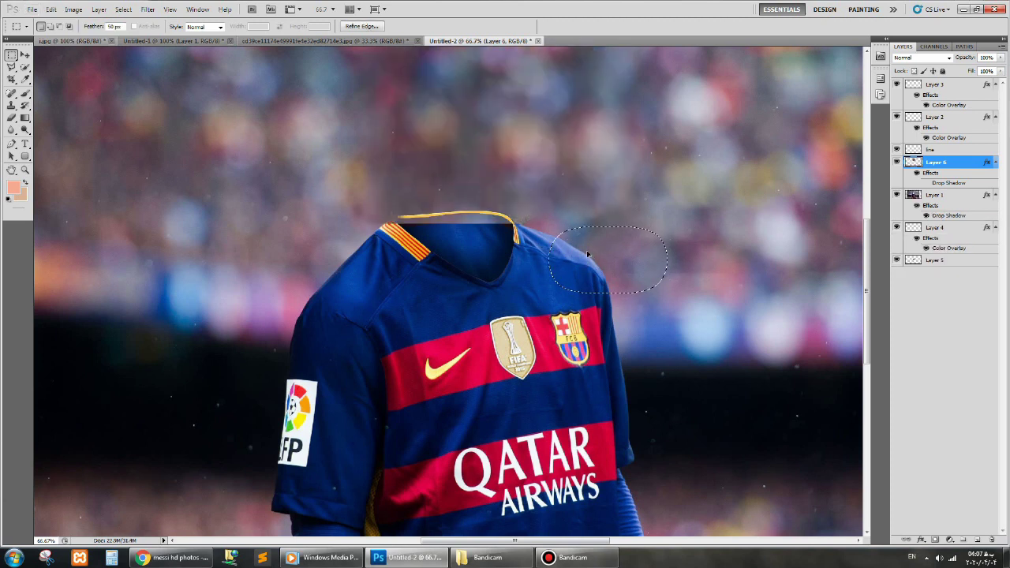
{"action": "key", "text": "ctrl+d"}
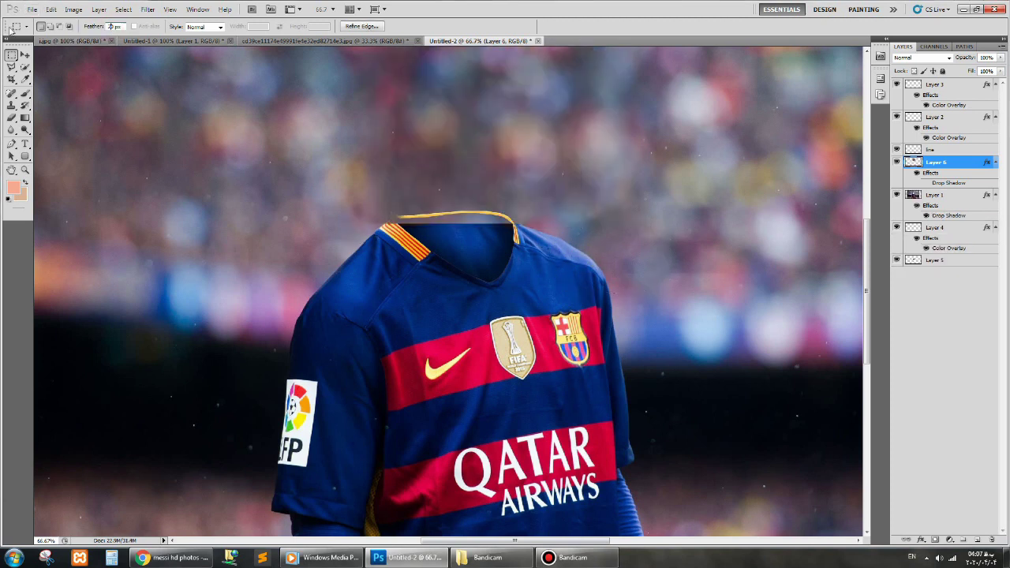
{"action": "left_click_drag", "start_coordinate": [328, 217], "coordinate": [386, 240]}
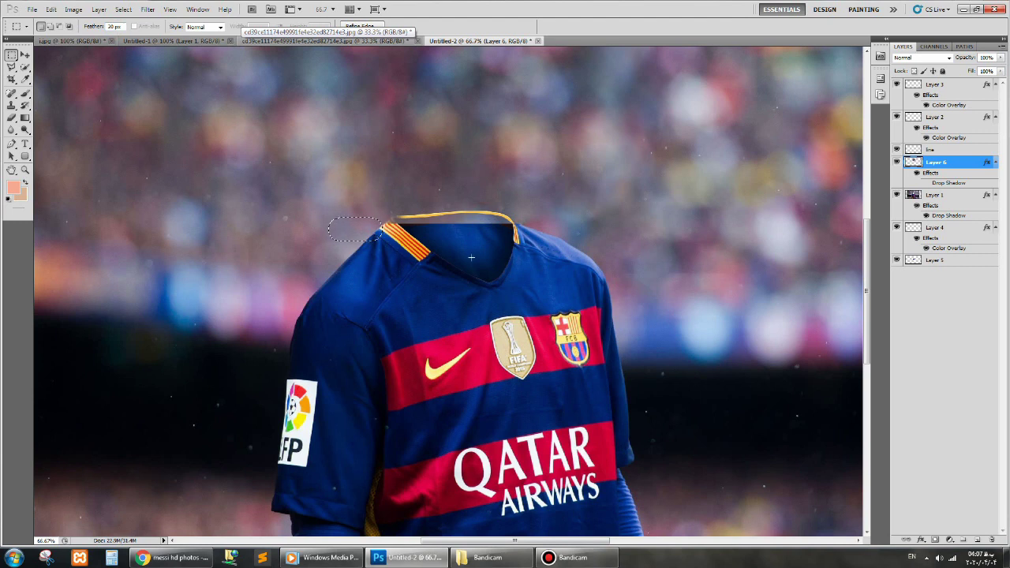
{"action": "key", "text": "ctrl+plus"}
{"action": "key", "text": "ctrl+plus"}
{"action": "key", "text": "ctrl+plus"}
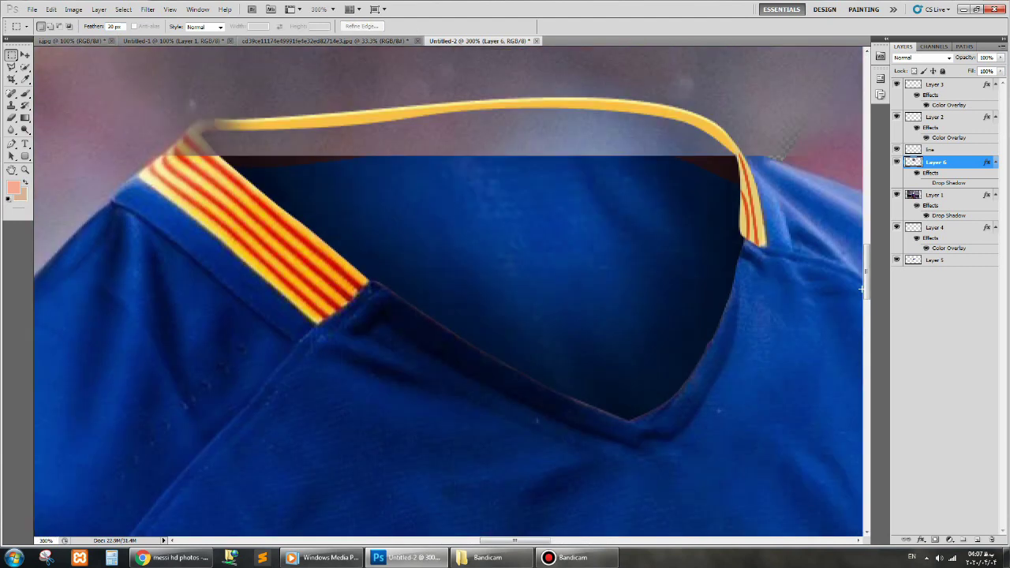
{"action": "left_click", "coordinate": [12, 116]}
Erase the grey patch inside the collar from the top-left across to the right end.
{"action": "left_click_drag", "start_coordinate": [225, 146], "coordinate": [198, 174]}
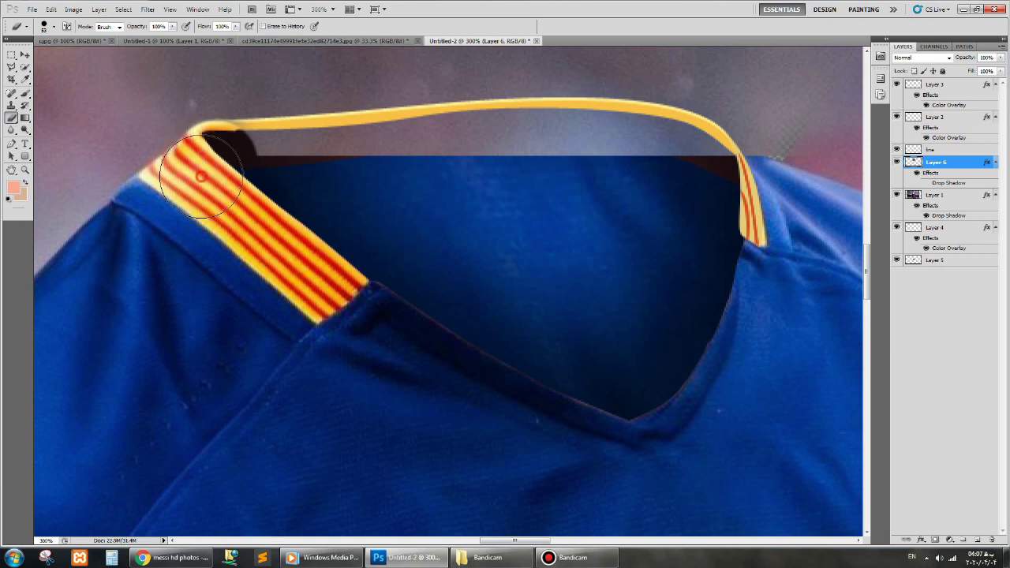
{"action": "mouse_move", "coordinate": [266, 168]}
{"action": "left_mouse_down"}
{"action": "mouse_move", "coordinate": [239, 162]}
{"action": "mouse_move", "coordinate": [299, 169]}
{"action": "mouse_move", "coordinate": [521, 149]}
{"action": "mouse_move", "coordinate": [647, 154]}
{"action": "mouse_move", "coordinate": [694, 169]}
{"action": "left_mouse_up"}
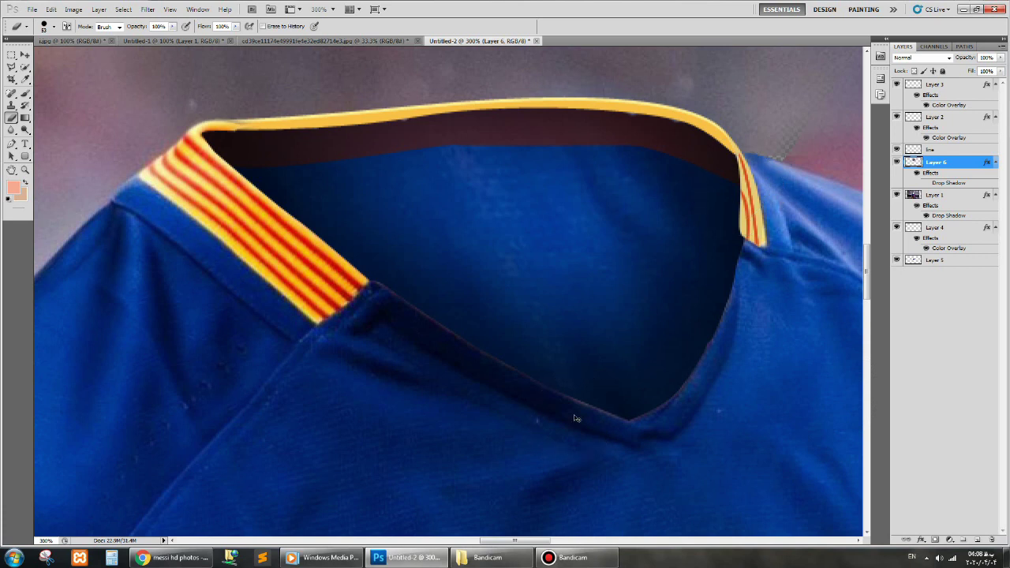
{"action": "key", "text": "ctrl+minus"}
{"action": "key", "text": "ctrl+minus"}
{"action": "key", "text": "ctrl+minus"}
{"action": "key", "text": "ctrl+plus"}
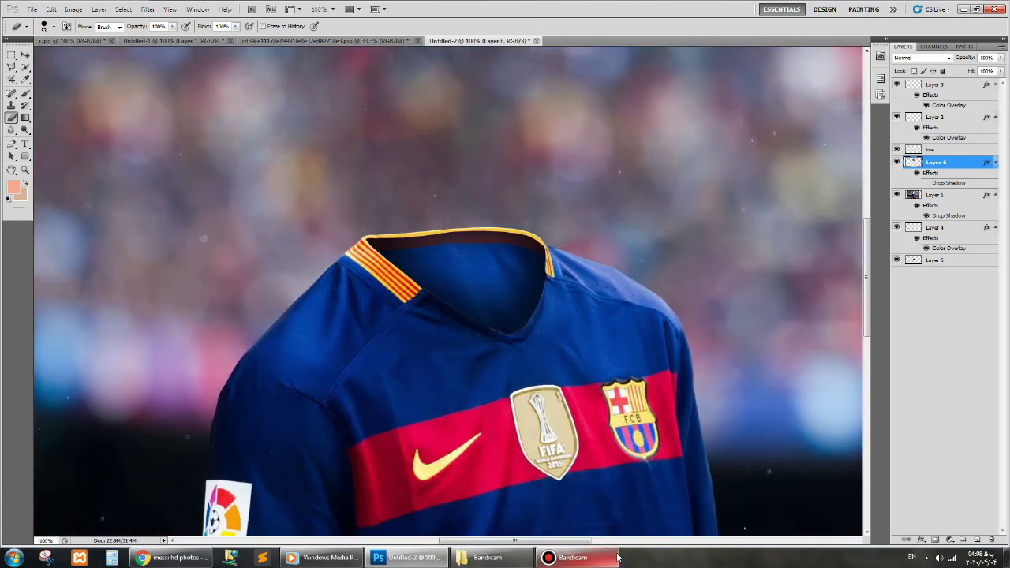
Target Layer 1 and try an oval selection over nearby background, then undo and deselect.
{"action": "key", "text": "ctrl+plus"}
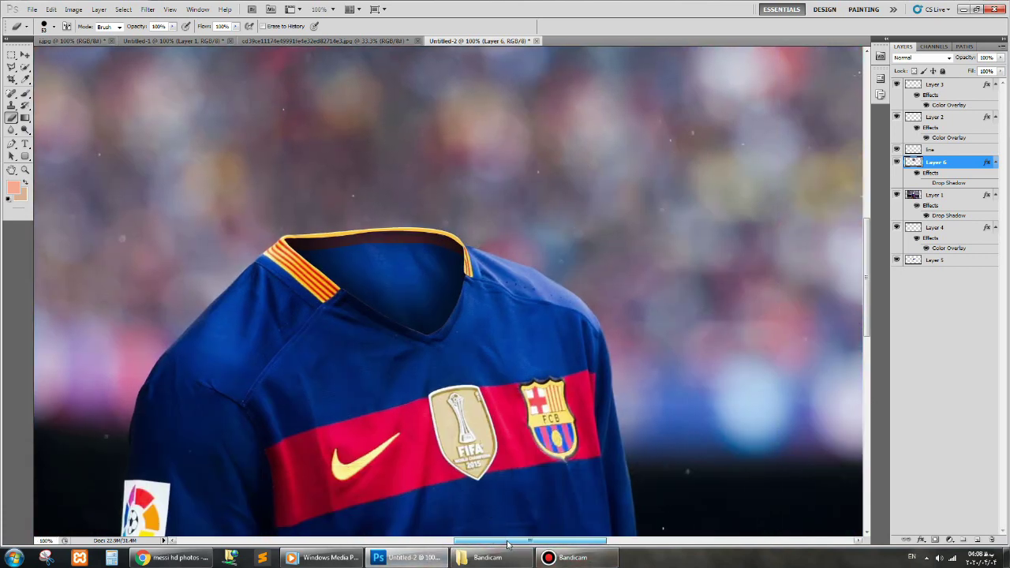
{"action": "left_click", "coordinate": [13, 51]}
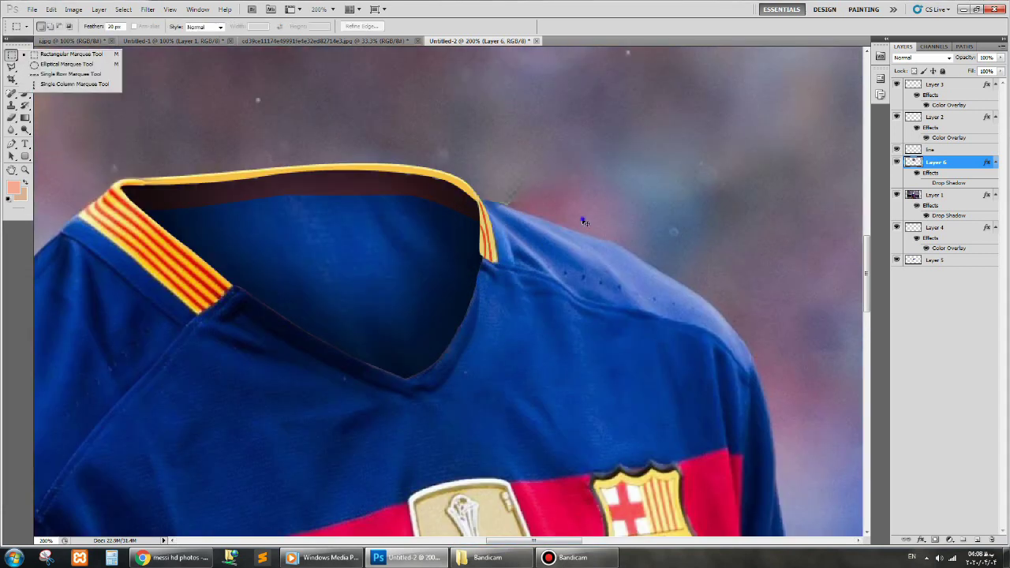
{"action": "left_click", "coordinate": [584, 223], "text": "ctrl"}
{"action": "left_click", "coordinate": [12, 55]}
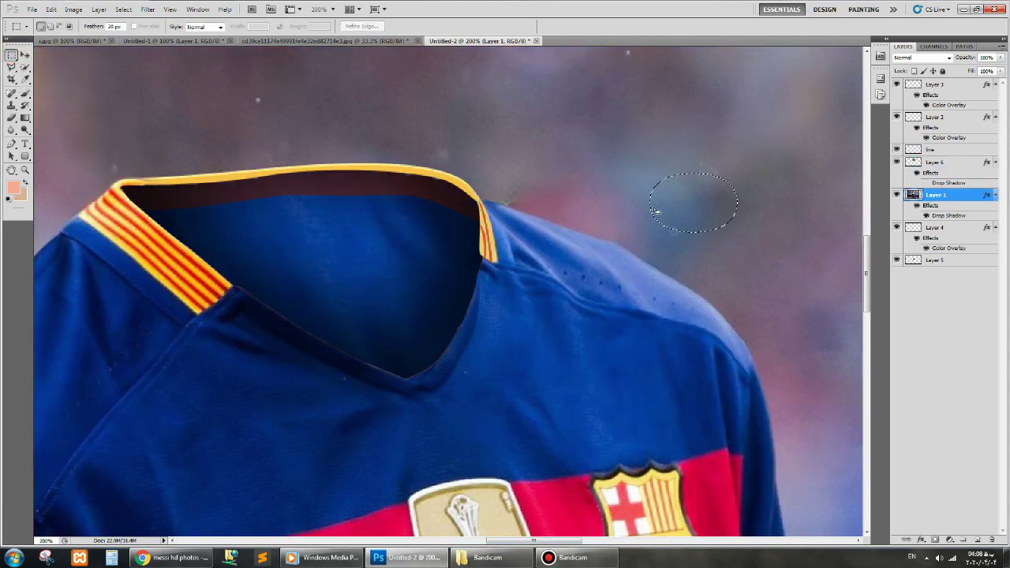
{"action": "left_click_drag", "start_coordinate": [566, 196], "coordinate": [519, 193]}
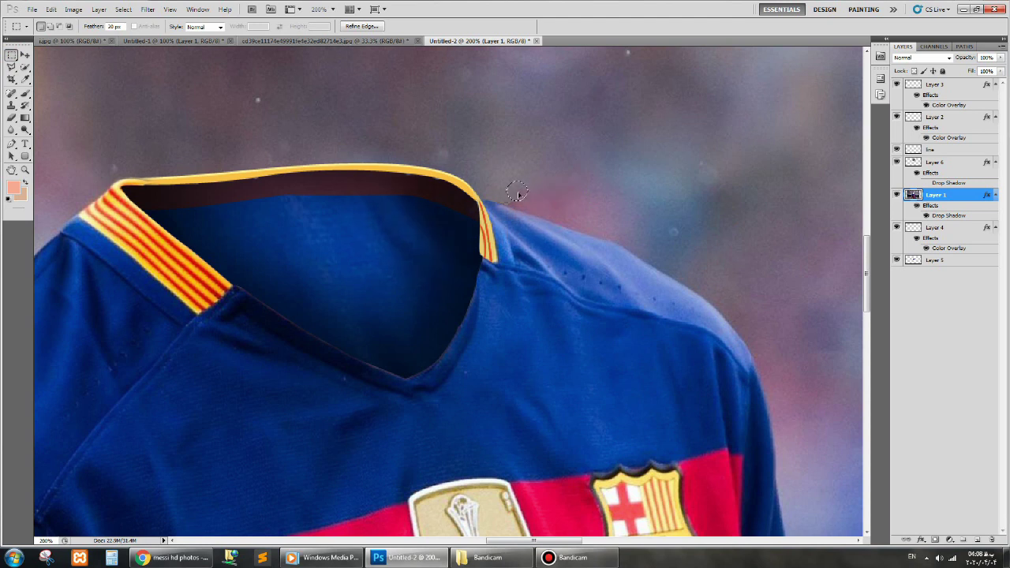
{"action": "key", "text": "ctrl+z"}
{"action": "key", "text": "ctrl+d"}
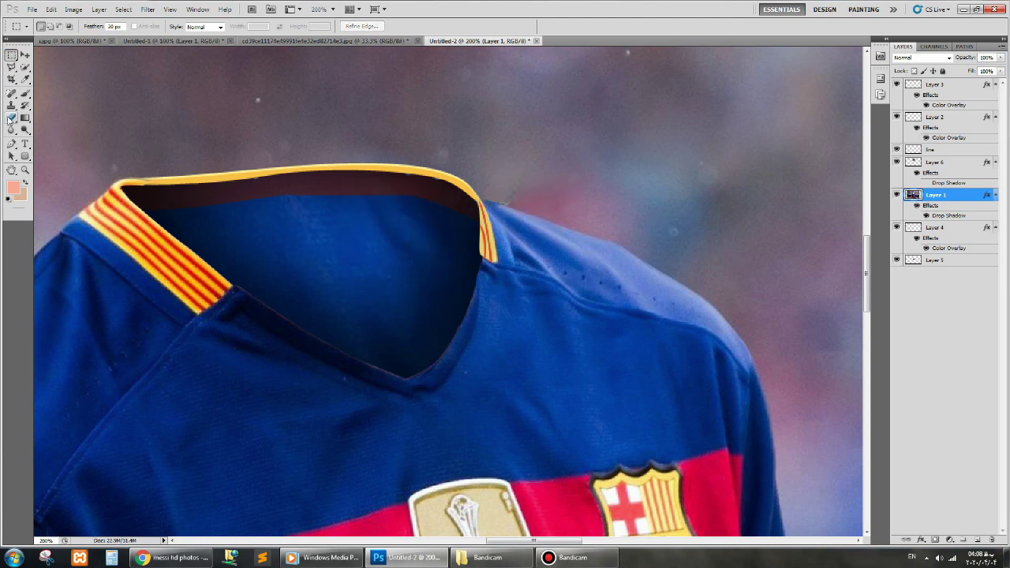
Check the Clone Stamp brush size settings and zoom further into the collar.
{"action": "key", "text": "s"}
{"action": "left_click", "coordinate": [54, 26]}
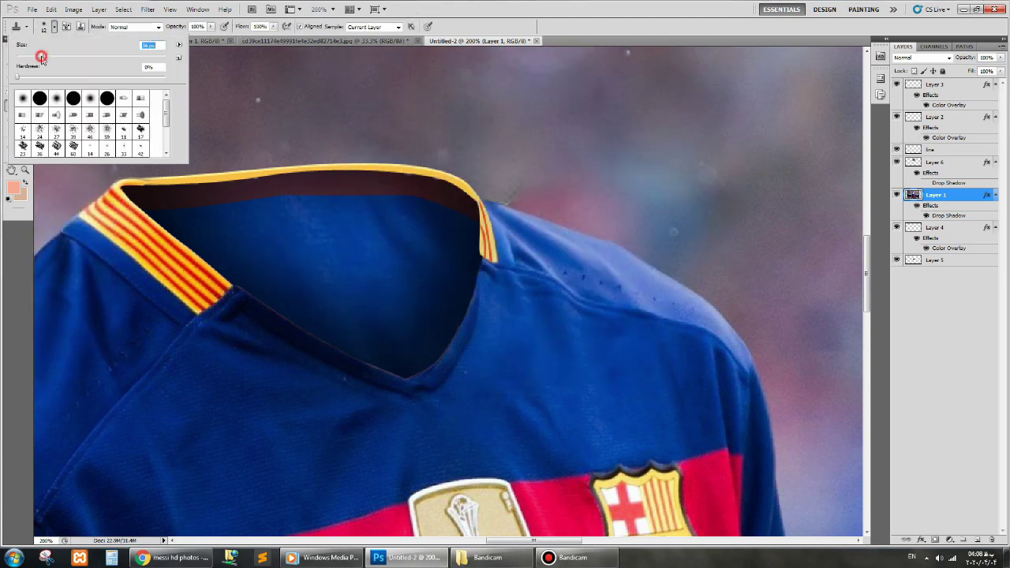
{"action": "left_click", "coordinate": [517, 193]}
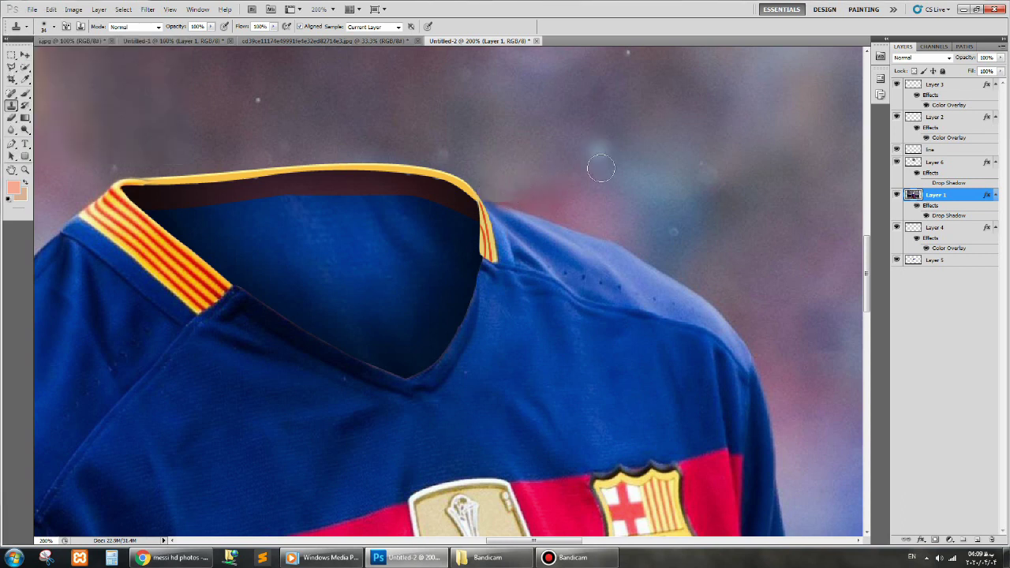
{"action": "key", "text": "ctrl+plus"}
On Layer 6, draw a 10 px feathered rectangle beside the collar, then deselect.
{"action": "right_click", "coordinate": [545, 149], "text": "ctrl"}
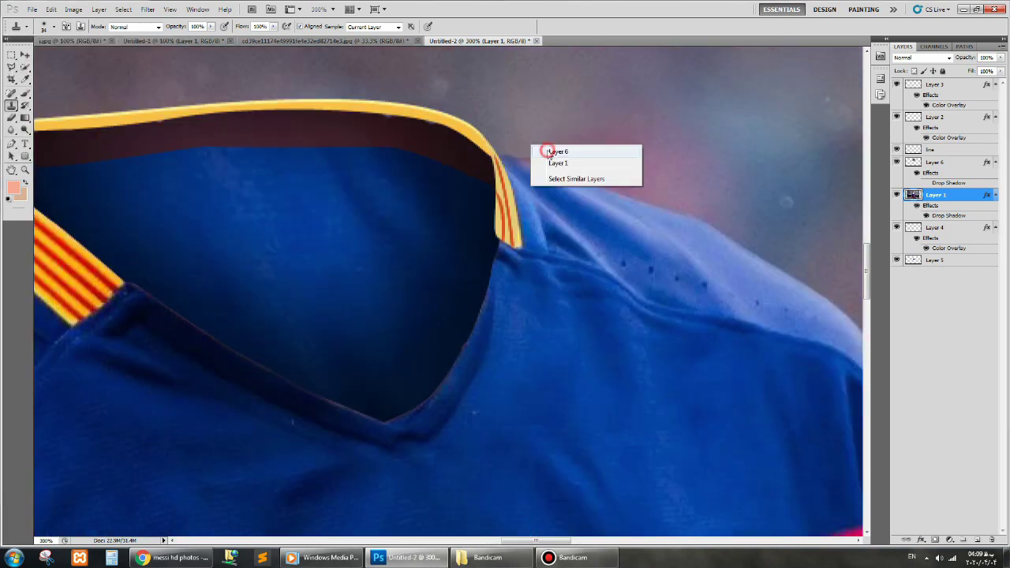
{"action": "left_click", "coordinate": [556, 155]}
{"action": "left_click", "coordinate": [12, 55]}
{"action": "left_click", "coordinate": [111, 26]}
{"action": "type", "text": "10"}
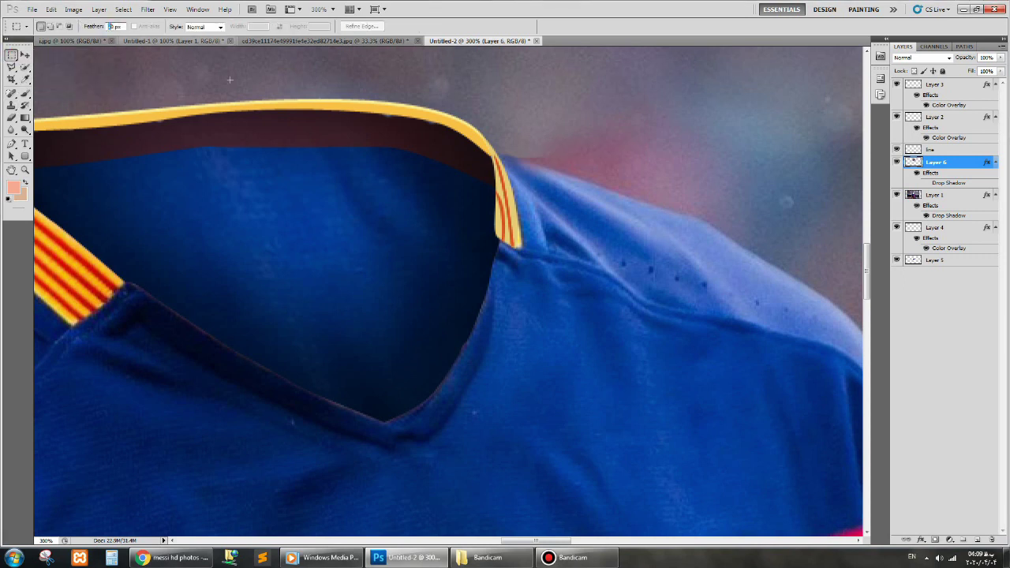
{"action": "left_click", "coordinate": [483, 205]}
{"action": "left_click_drag", "start_coordinate": [567, 158], "coordinate": [493, 201]}
{"action": "right_click", "coordinate": [535, 155], "text": "ctrl"}
{"action": "left_click", "coordinate": [535, 168]}
{"action": "key", "text": "ctrl+d"}
Make Layer 4, the inner-collar shadow layer, active and zoom in on the collar.
{"action": "key", "text": "ctrl+minus"}
{"action": "key", "text": "ctrl+minus"}
{"action": "key", "text": "ctrl+minus"}
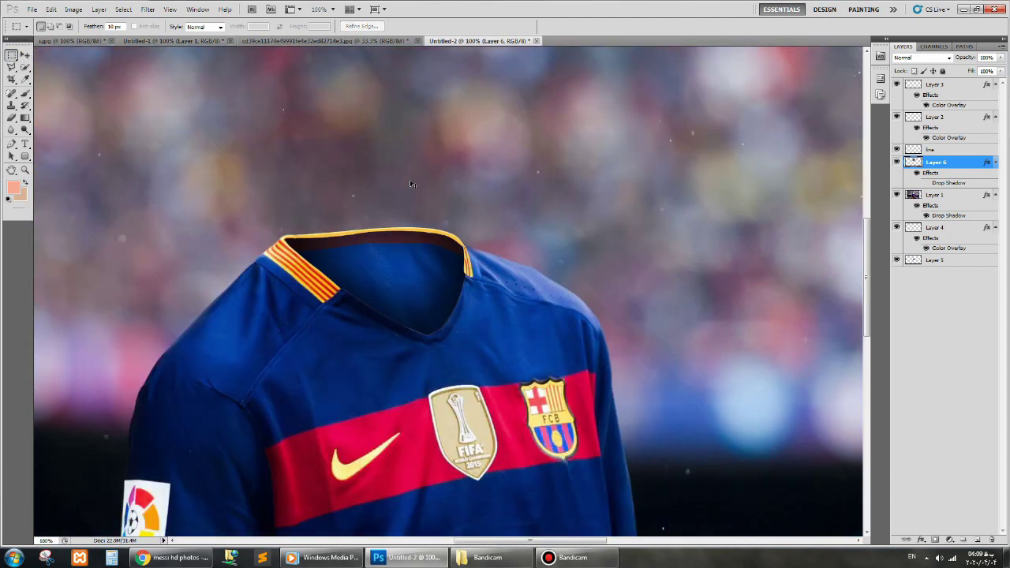
{"action": "key", "text": "ctrl+plus"}
{"action": "key", "text": "ctrl+plus"}
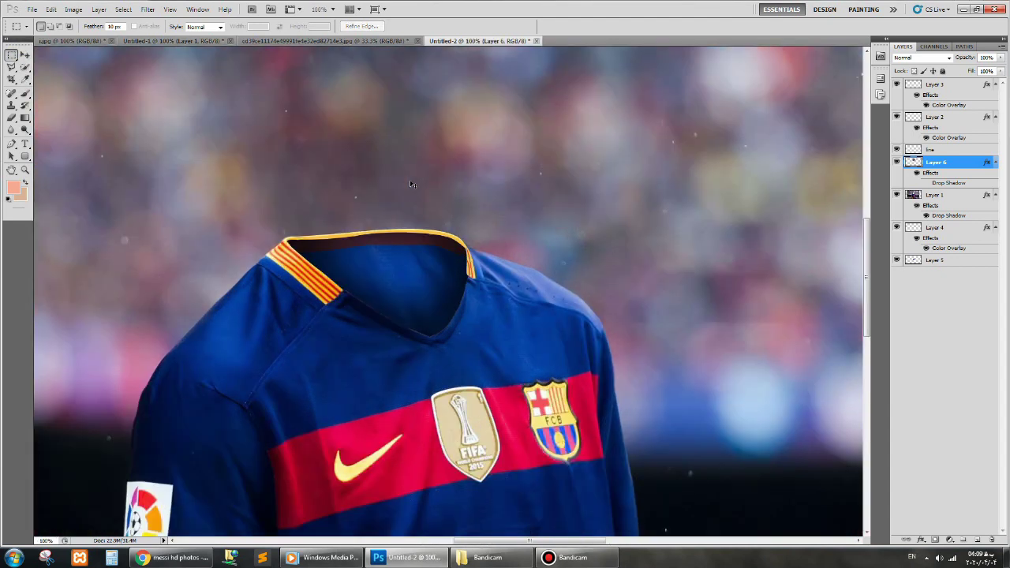
{"action": "key", "text": "ctrl+plus"}
{"action": "right_click", "coordinate": [296, 194], "text": "ctrl"}
{"action": "left_click", "coordinate": [320, 200]}
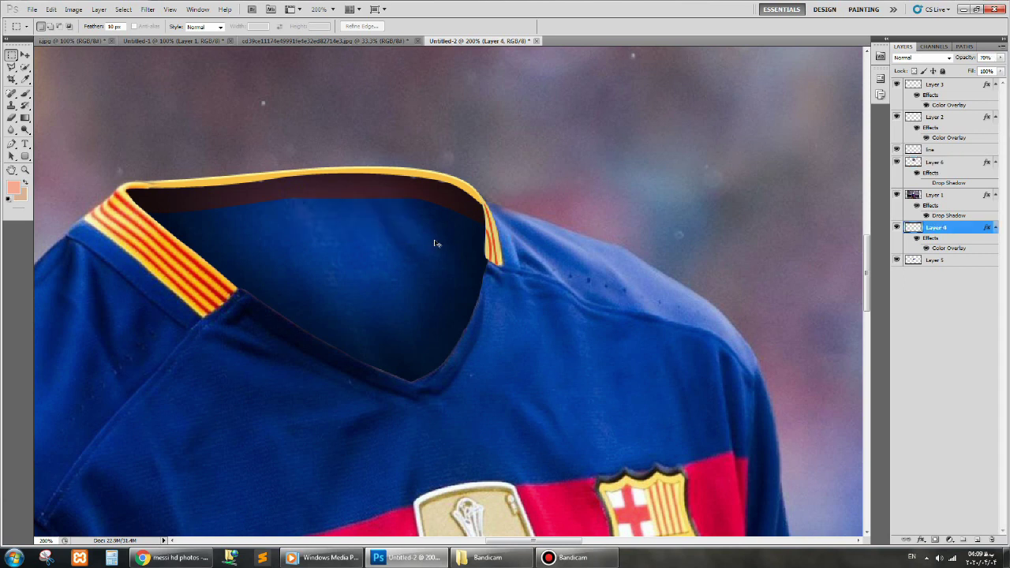
{"action": "key", "text": "ctrl+minus"}
{"action": "key", "text": "ctrl+minus"}
{"action": "key", "text": "ctrl+plus"}
{"action": "key", "text": "ctrl+plus"}
{"action": "key", "text": "ctrl+plus"}
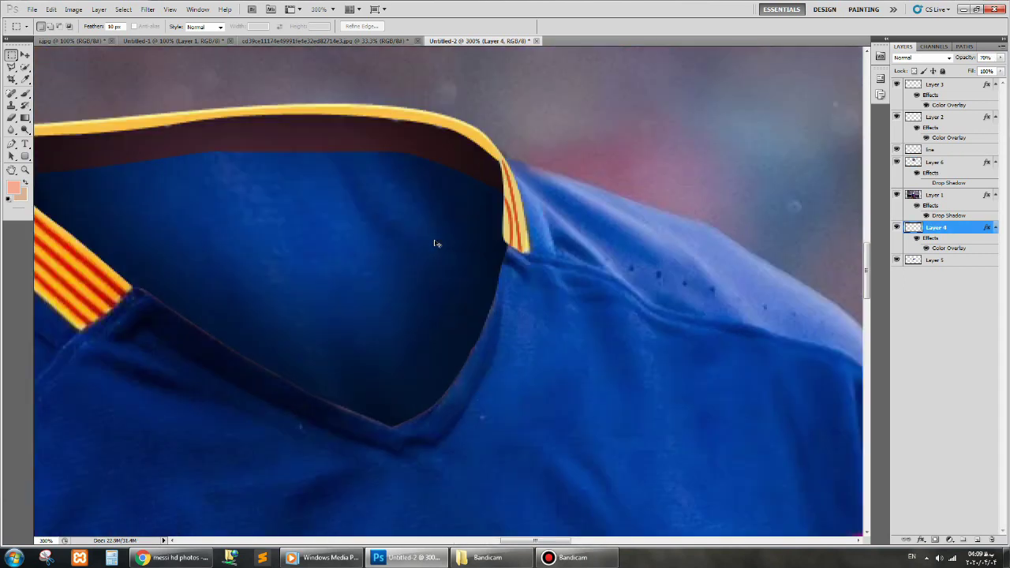
{"action": "key", "text": "ctrl+plus"}
Draw a closed curved pen path along the inner collar edge under the gold band.
{"action": "right_click", "coordinate": [12, 144]}
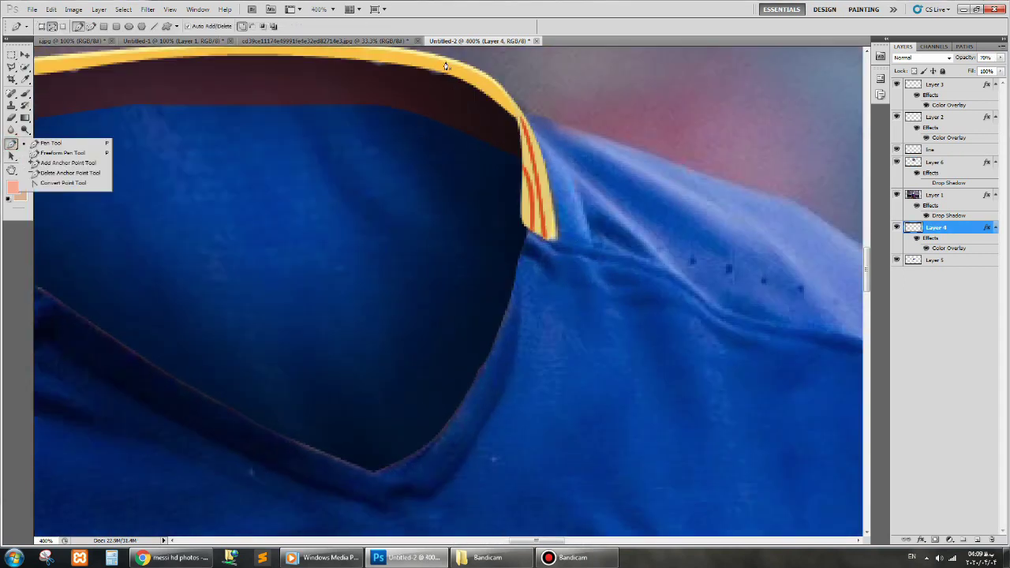
{"action": "left_click", "coordinate": [443, 60]}
{"action": "mouse_move", "coordinate": [518, 127]}
{"action": "left_mouse_down"}
{"action": "mouse_move", "coordinate": [513, 182]}
{"action": "mouse_move", "coordinate": [519, 126]}
{"action": "left_mouse_up"}
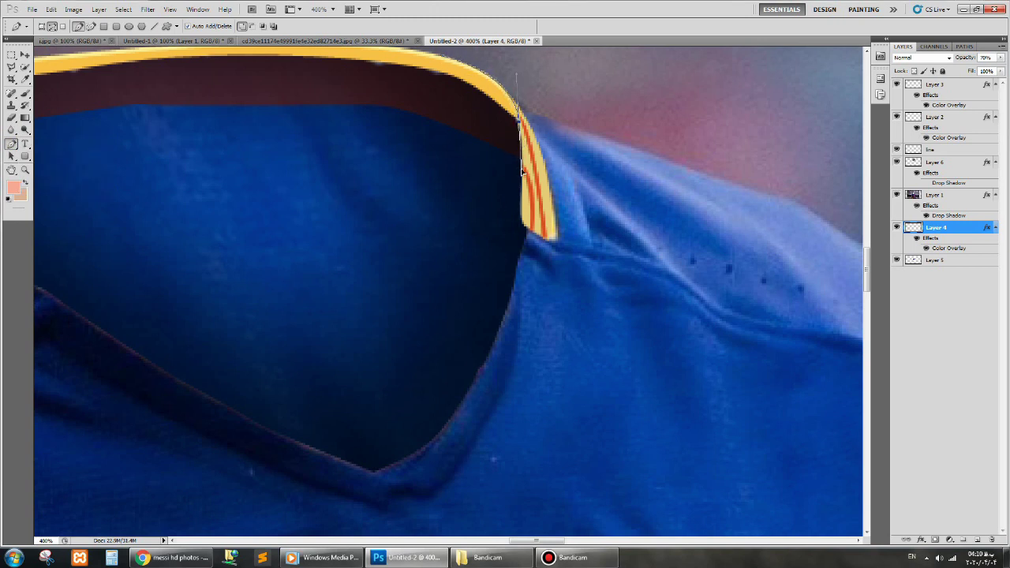
{"action": "mouse_move", "coordinate": [233, 288]}
{"action": "left_mouse_down"}
{"action": "mouse_move", "coordinate": [418, 91]}
{"action": "mouse_move", "coordinate": [616, 153]}
{"action": "left_mouse_up"}
Add new Layer 7 and move it above the 'line' layer.
{"action": "key", "text": "ctrl+minus"}
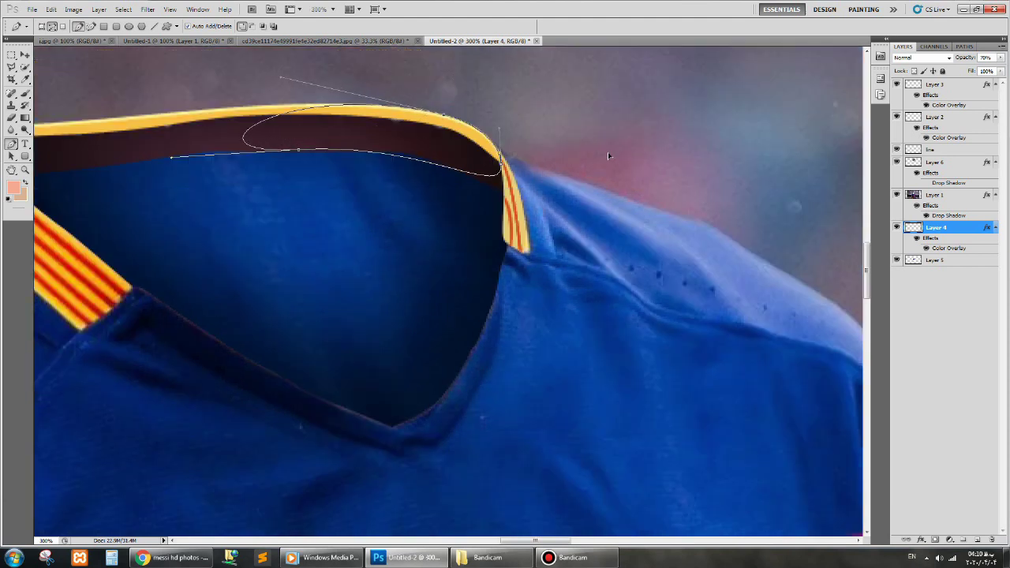
{"action": "key", "text": "ctrl+minus"}
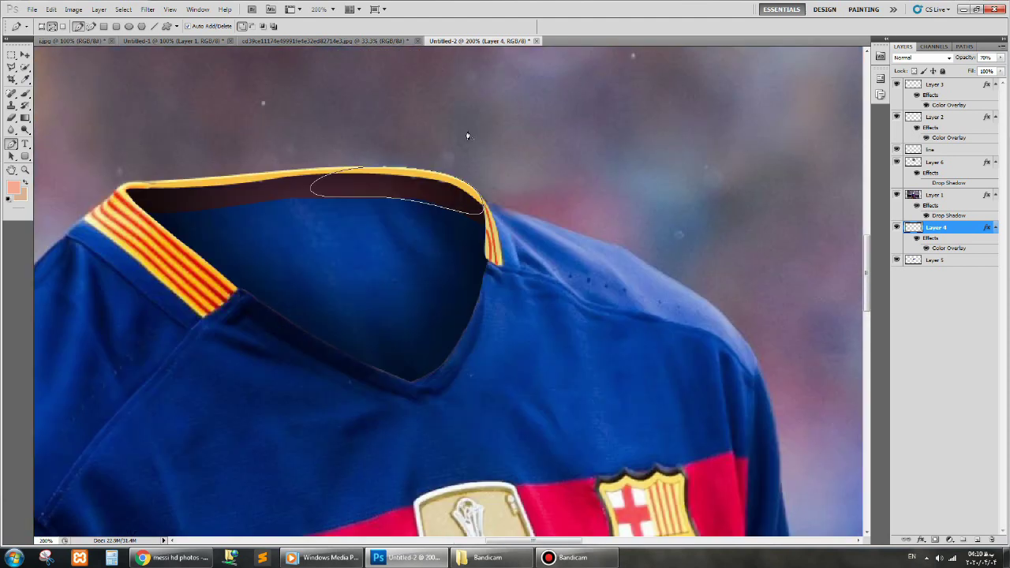
{"action": "left_click", "coordinate": [978, 540]}
{"action": "left_click_drag", "start_coordinate": [939, 227], "coordinate": [936, 149]}
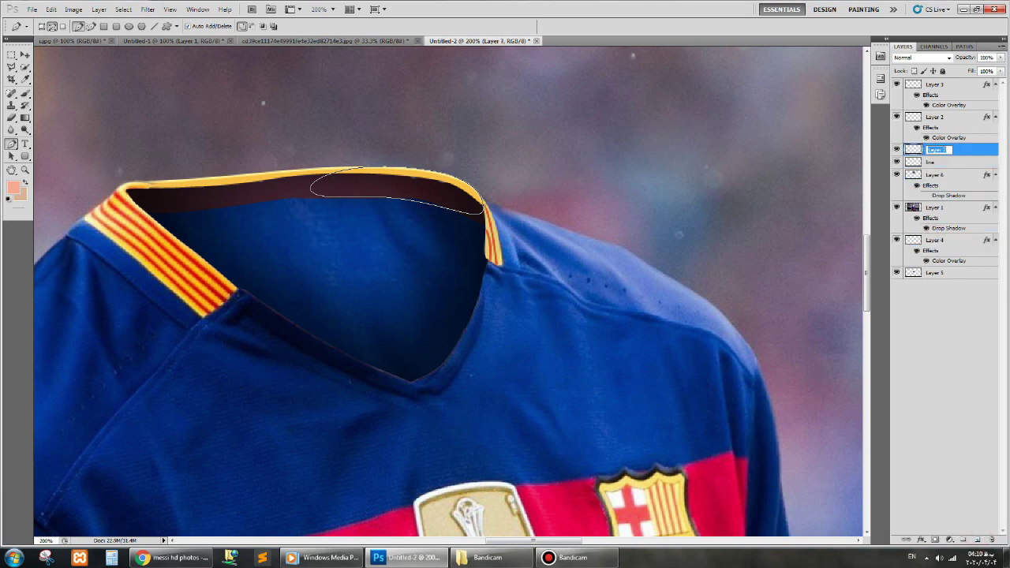
Name the new layer 'shadow' and fill the collar outline path on it.
{"action": "type", "text": "shadow"}
{"action": "key", "text": "Return"}
{"action": "left_click", "coordinate": [99, 8]}
{"action": "mouse_move", "coordinate": [114, 66]}
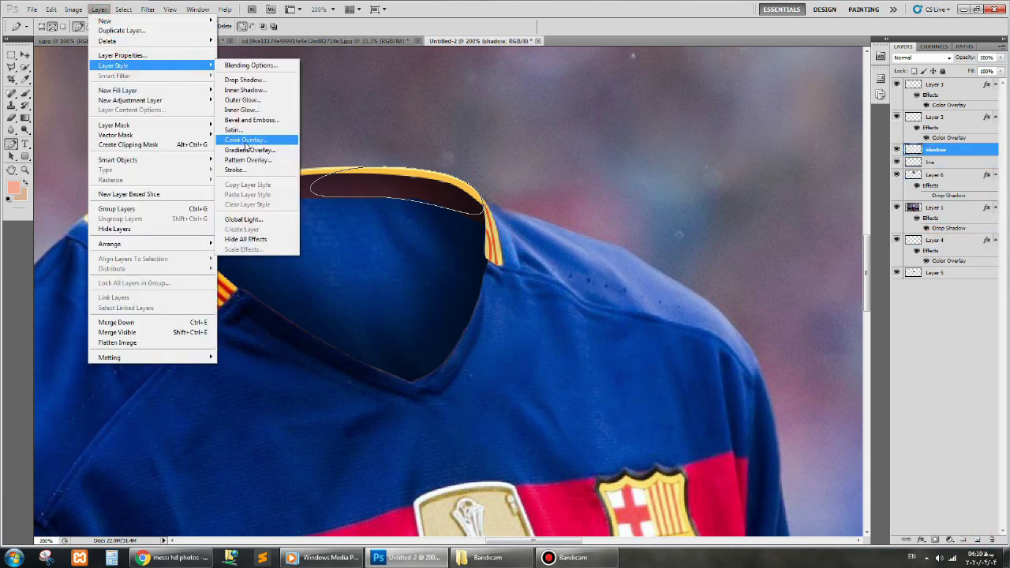
{"action": "left_click", "coordinate": [244, 139]}
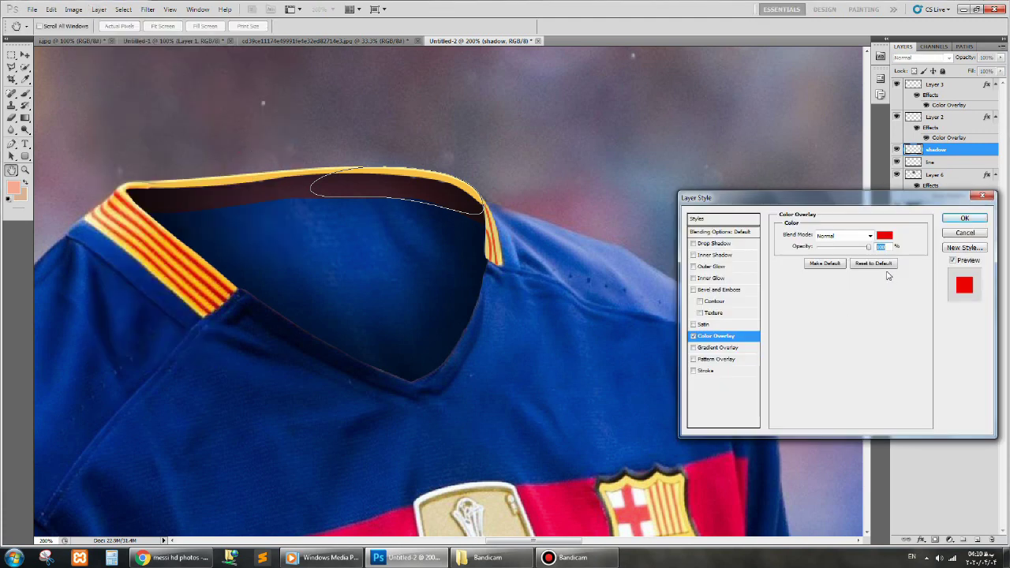
{"action": "key", "text": "Escape"}
{"action": "right_click", "coordinate": [333, 191]}
{"action": "left_click", "coordinate": [368, 254]}
{"action": "key", "text": "Return"}
Add a Color Overlay of dark navy sampled from the jersey, with layer opacity 50%.
{"action": "left_click", "coordinate": [99, 8]}
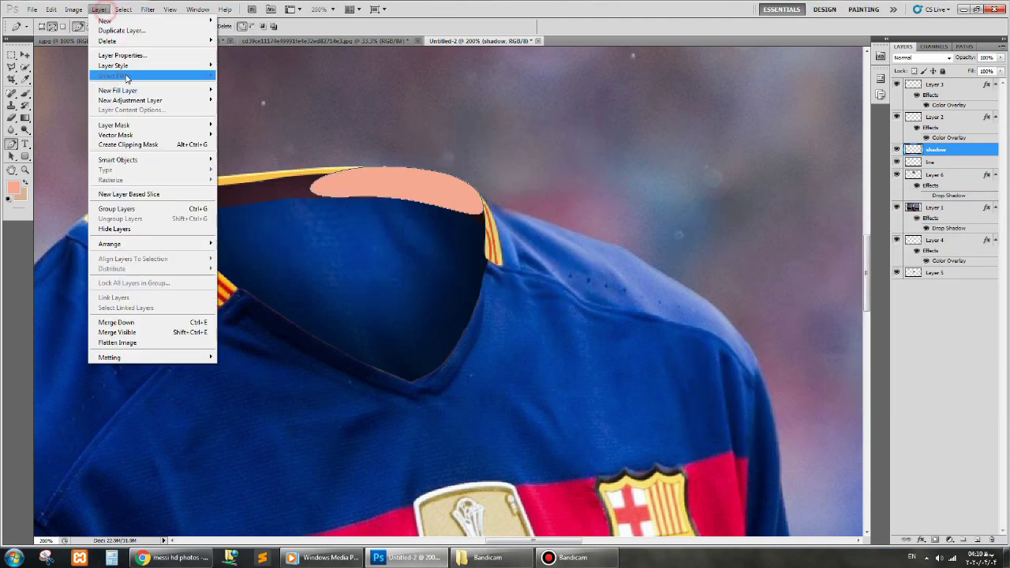
{"action": "mouse_move", "coordinate": [113, 66]}
{"action": "left_click", "coordinate": [245, 139]}
{"action": "left_click", "coordinate": [886, 286]}
{"action": "left_click", "coordinate": [468, 269]}
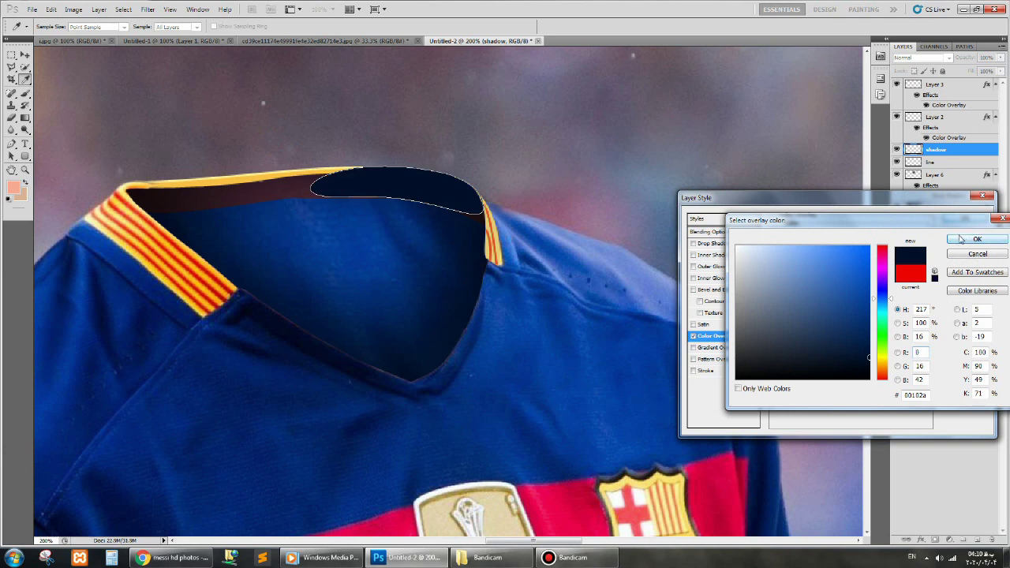
{"action": "left_click", "coordinate": [962, 239]}
{"action": "left_click", "coordinate": [966, 219]}
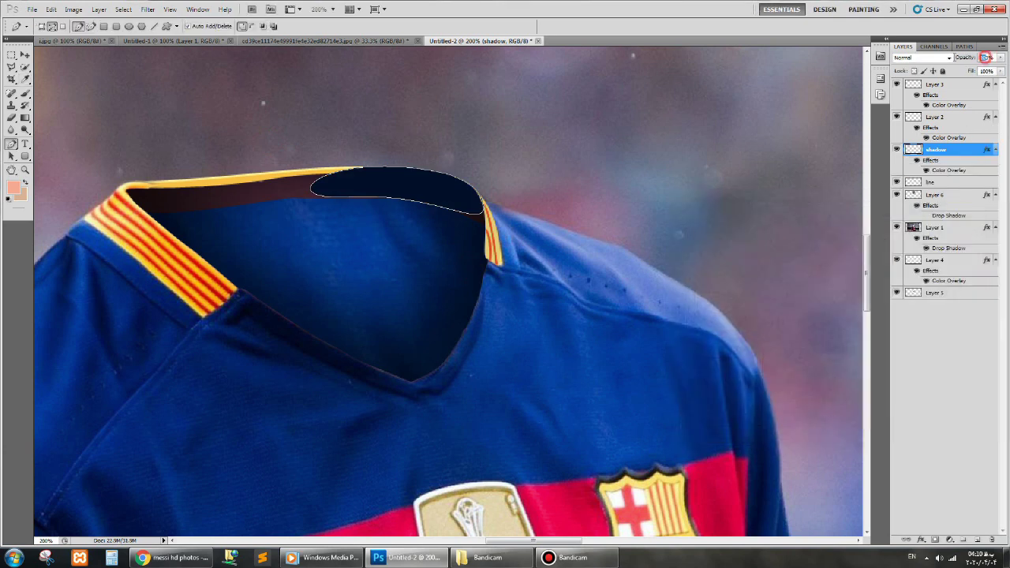
{"action": "type", "text": "50"}
{"action": "key", "text": "Return"}
Fine-tune the shadow layer's opacity, settling it at 40%.
{"action": "key", "text": "1"}
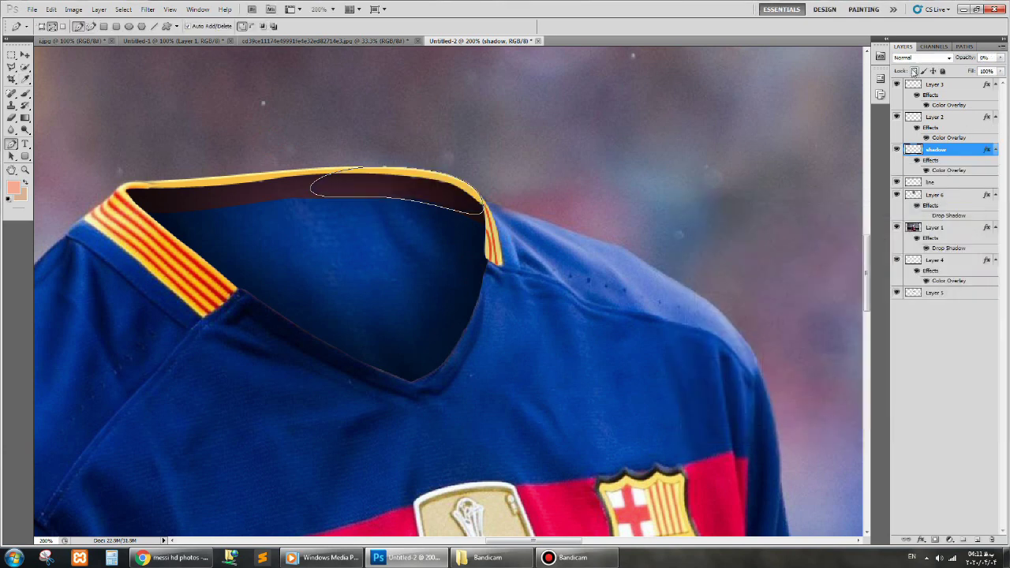
{"action": "key", "text": "5"}
{"action": "key", "text": "1"}
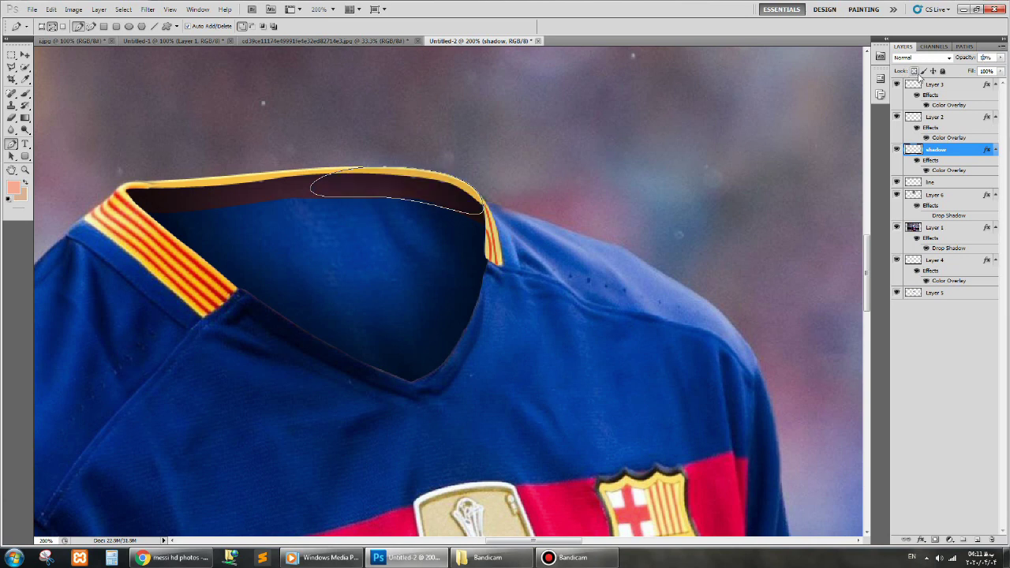
{"action": "key", "text": "2"}
{"action": "key", "text": "1"}
{"action": "key", "text": "6"}
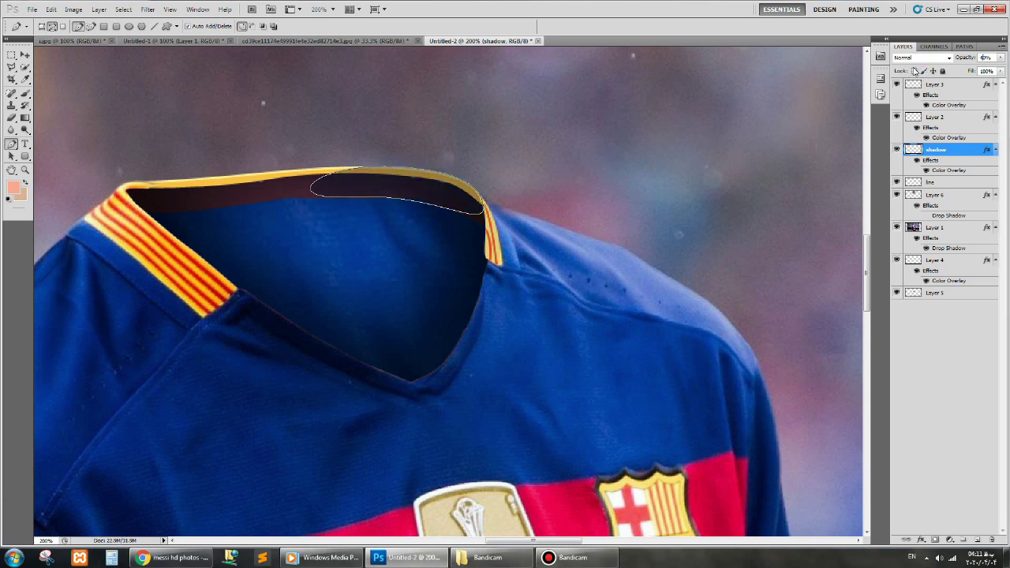
Delete the collar outline path and draw a feathered elliptical selection over the collar.
{"action": "key", "text": "ctrl+minus"}
{"action": "right_click", "coordinate": [408, 242]}
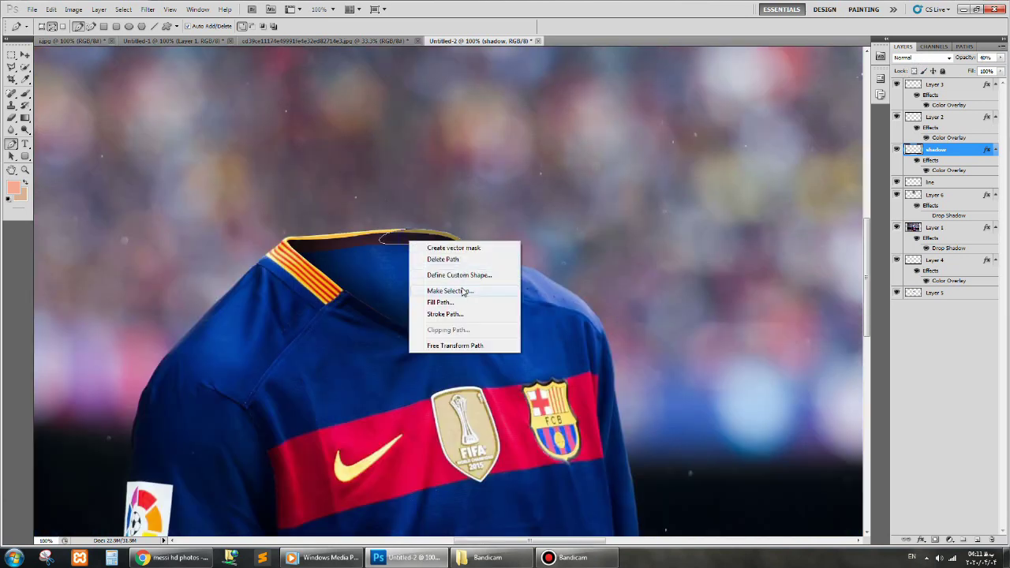
{"action": "left_click", "coordinate": [438, 259]}
{"action": "left_click", "coordinate": [12, 55]}
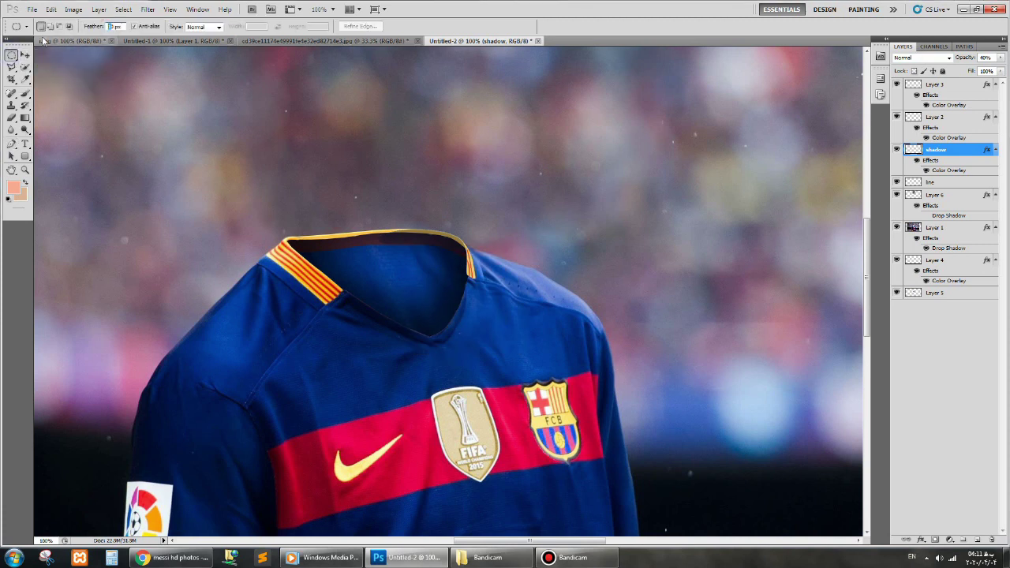
{"action": "left_click_drag", "start_coordinate": [401, 204], "coordinate": [313, 296]}
{"action": "key", "text": "Return"}
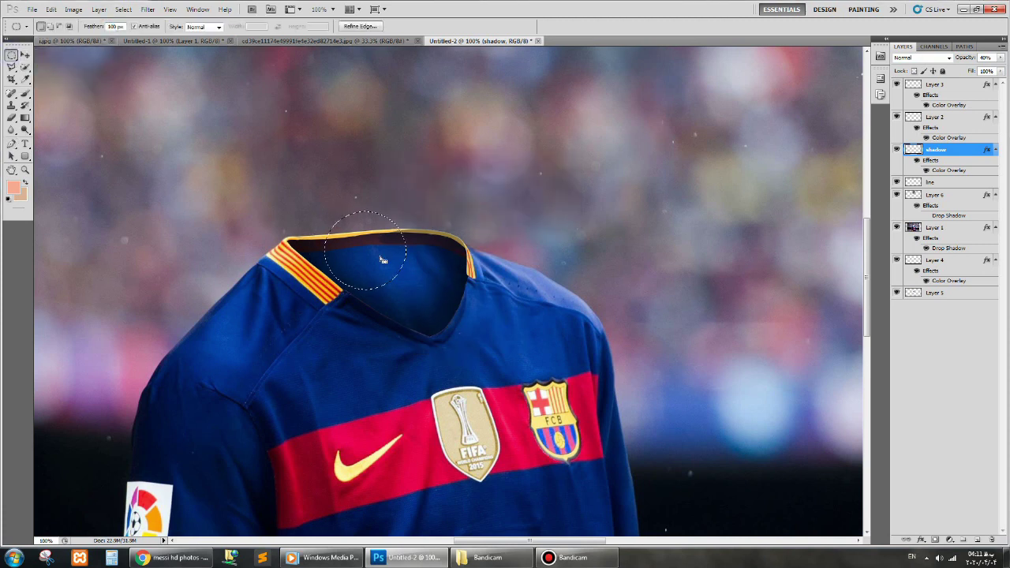
Adjust the elliptical selections on the collar, then return to the rectangular marquee zoomed in.
{"action": "left_click_drag", "start_coordinate": [359, 268], "coordinate": [371, 275]}
{"action": "left_click", "coordinate": [364, 247]}
{"action": "left_click_drag", "start_coordinate": [381, 259], "coordinate": [367, 249]}
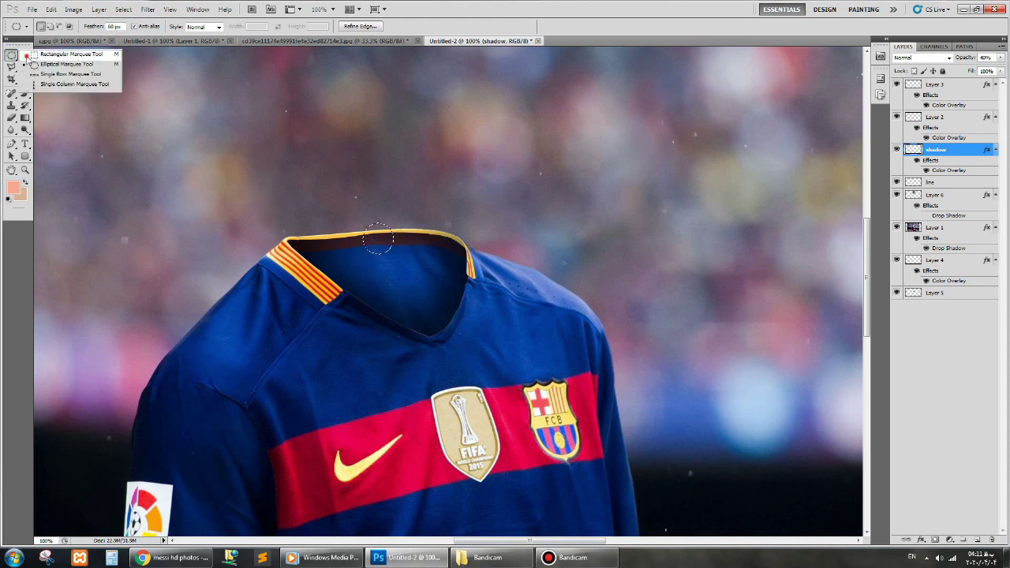
{"action": "left_click_drag", "start_coordinate": [12, 55], "coordinate": [67, 53]}
{"action": "key", "text": "ctrl+minus"}
{"action": "key", "text": "ctrl+plus"}
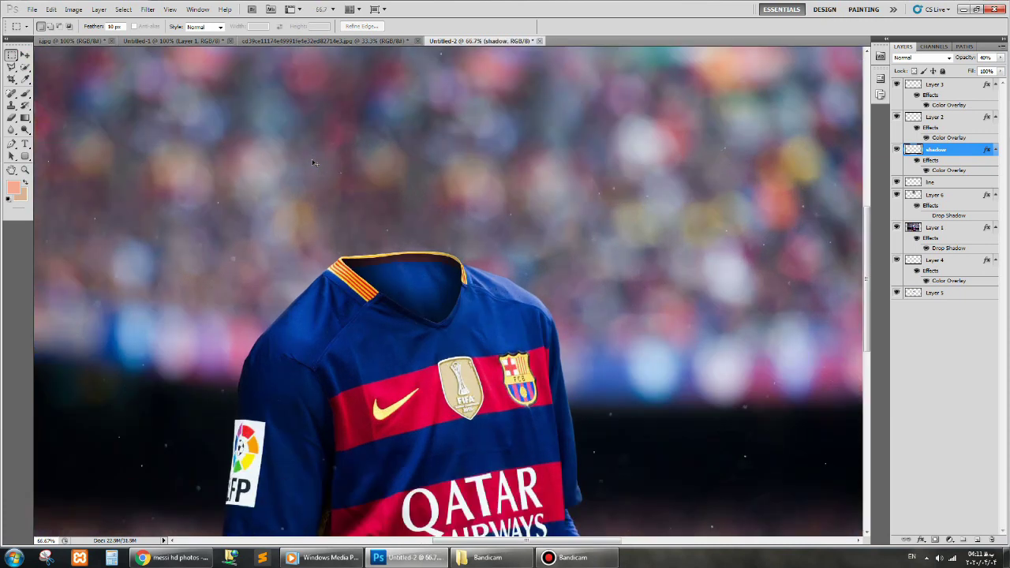
{"action": "key", "text": "ctrl+plus"}
{"action": "key", "text": "ctrl+plus"}
{"action": "key", "text": "ctrl+plus"}
Select Layer 3, duplicate it, and merge the two Layer 3 layers.
{"action": "right_click", "coordinate": [515, 241]}
{"action": "left_click", "coordinate": [541, 245]}
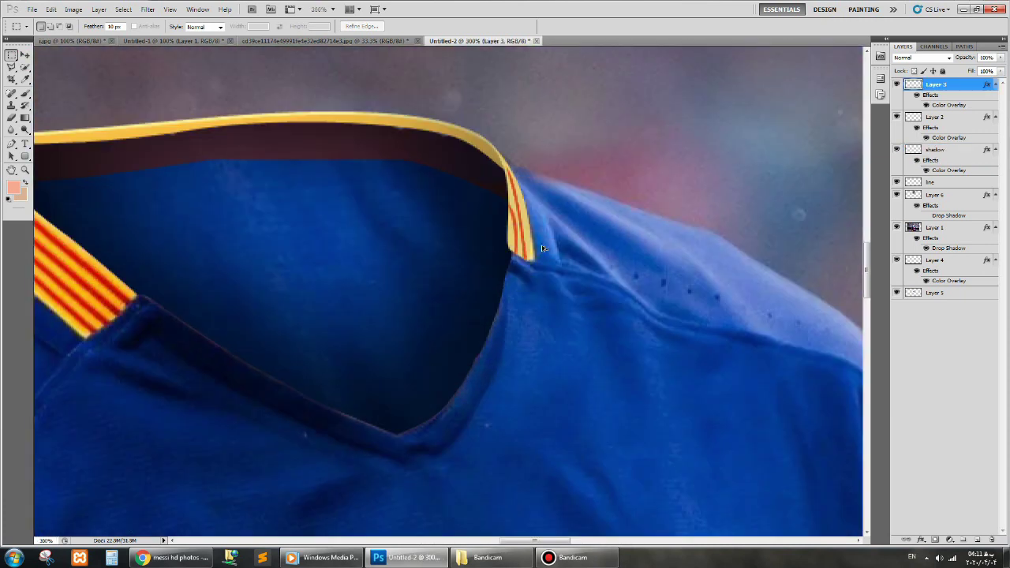
{"action": "key", "text": "ctrl+j"}
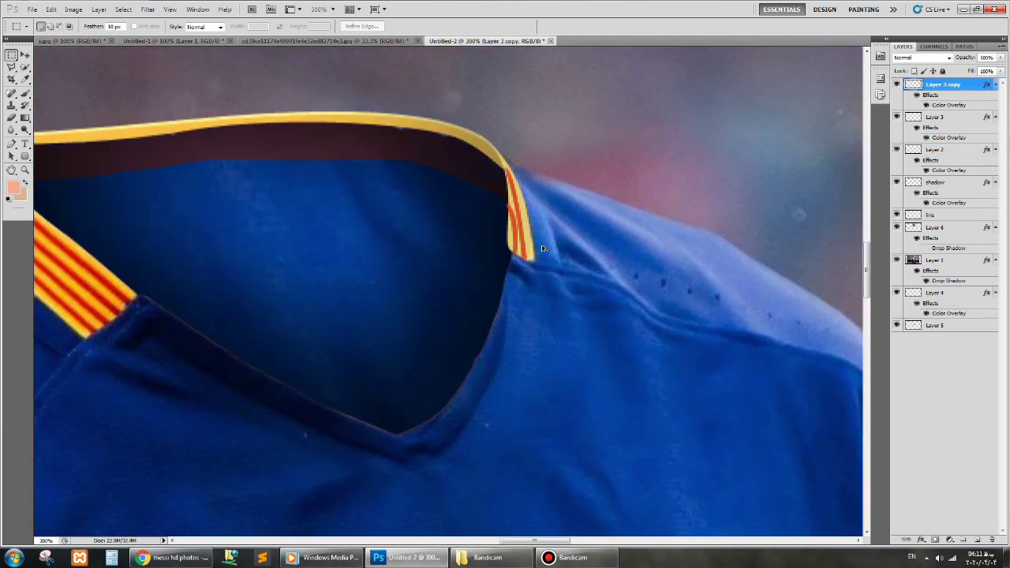
{"action": "right_click", "coordinate": [948, 120]}
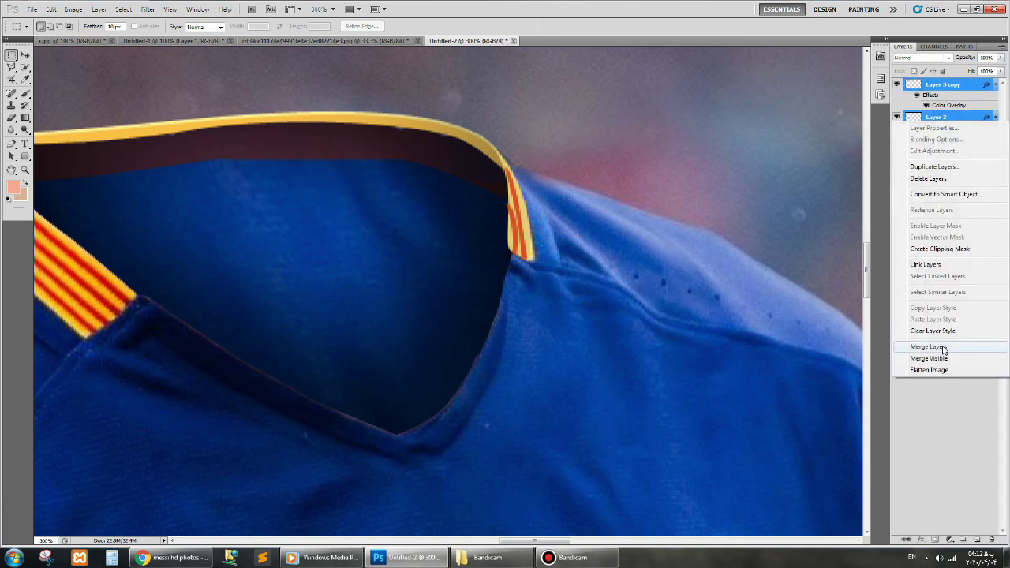
{"action": "left_click", "coordinate": [931, 346]}
{"action": "key", "text": "ctrl+plus"}
Draw a Pen path at the collar end and convert it into a selection.
{"action": "left_click", "coordinate": [11, 120]}
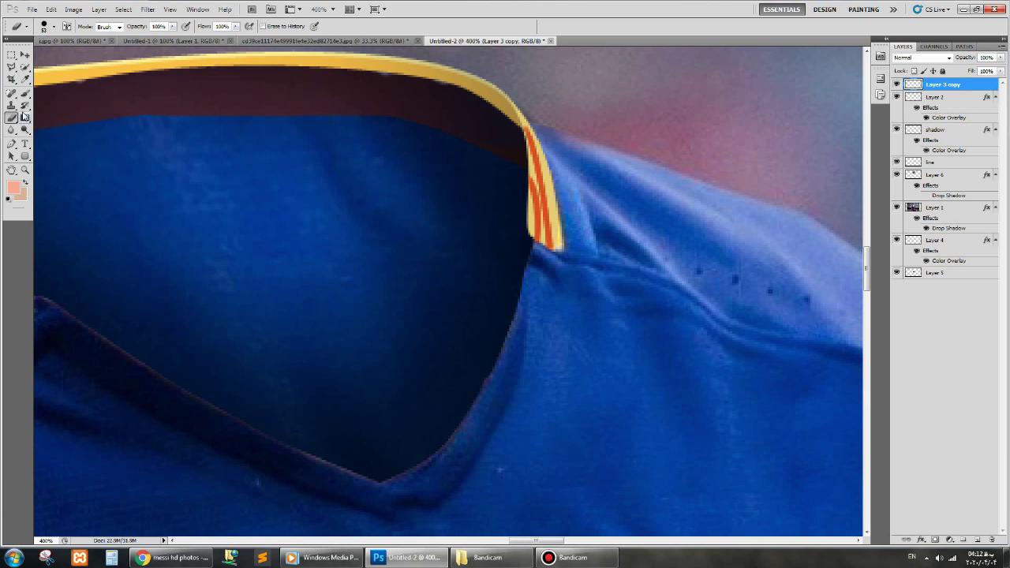
{"action": "left_click", "coordinate": [11, 145]}
{"action": "left_click", "coordinate": [535, 183]}
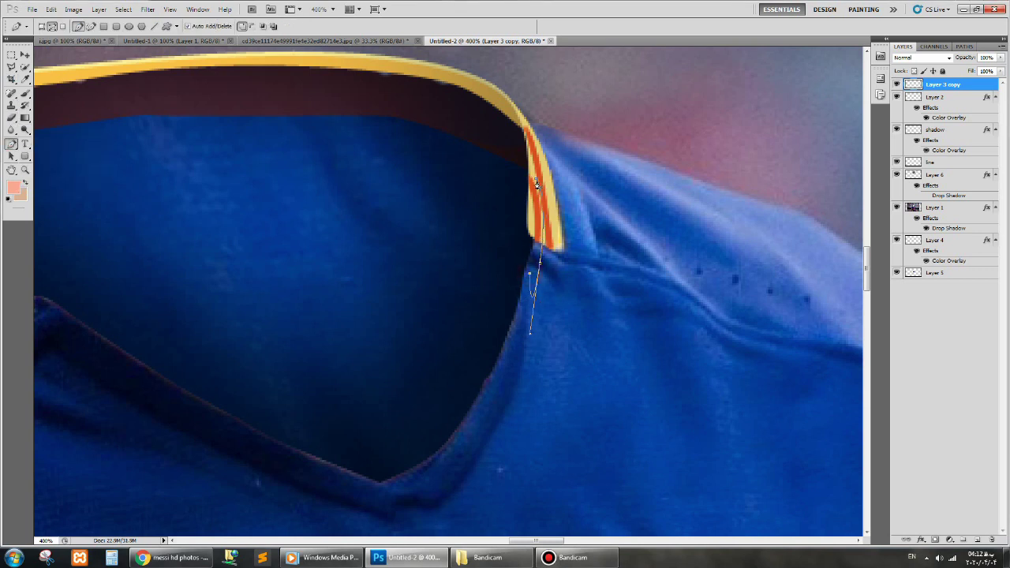
{"action": "right_click", "coordinate": [542, 209]}
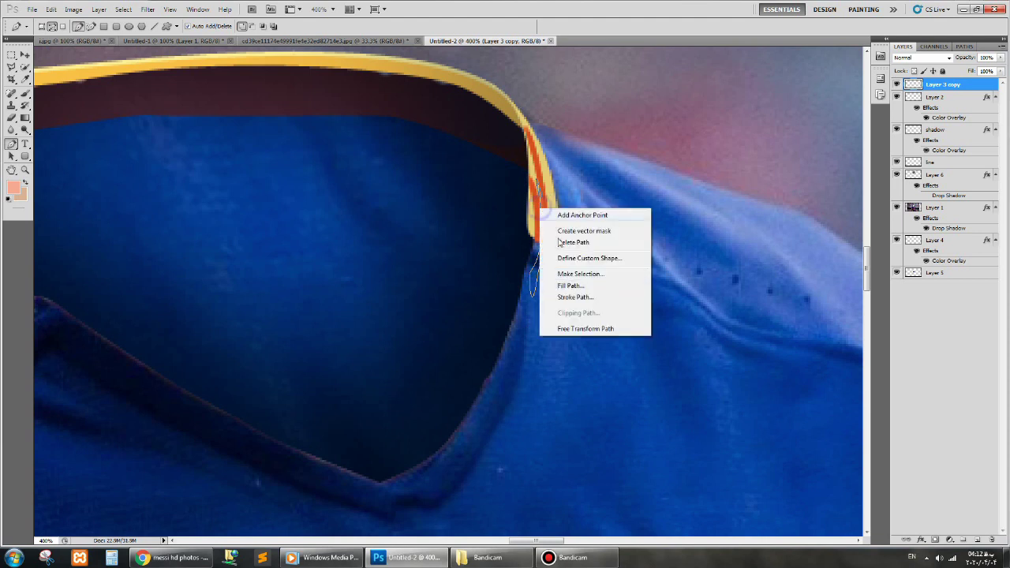
{"action": "left_click", "coordinate": [568, 277]}
{"action": "key", "text": "Return"}
{"action": "left_click", "coordinate": [11, 55]}
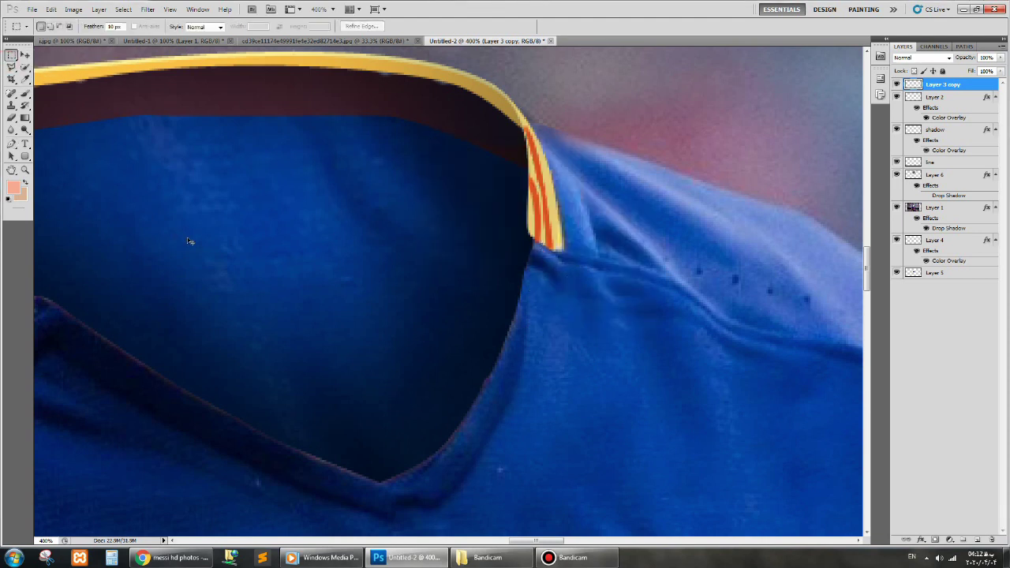
{"action": "key", "text": "ctrl+1"}
Continue the Pen outline with a curve along the right end of the collar trim.
{"action": "key", "text": "ctrl+plus"}
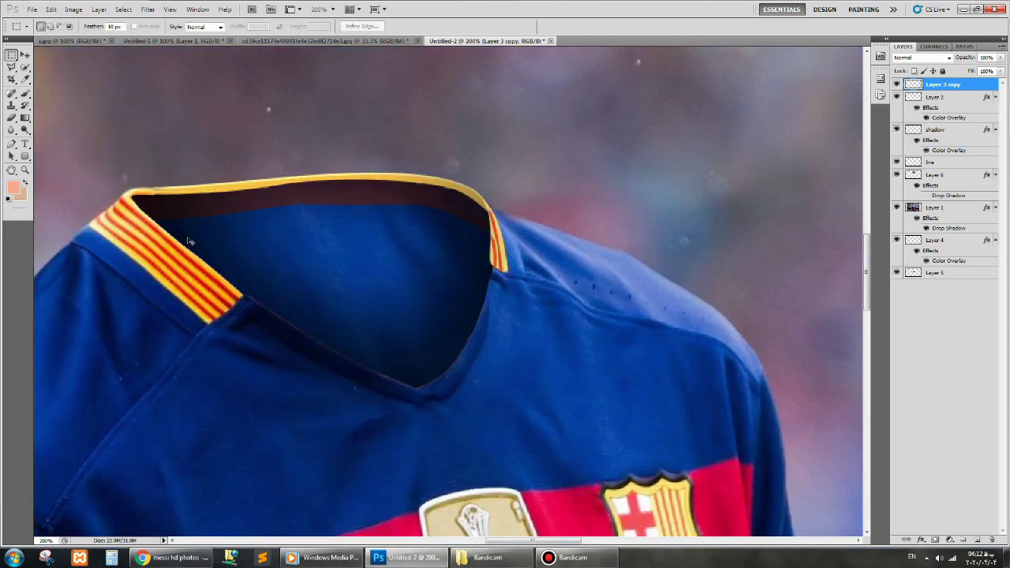
{"action": "left_click", "coordinate": [570, 557]}
{"action": "key", "text": "ctrl+plus"}
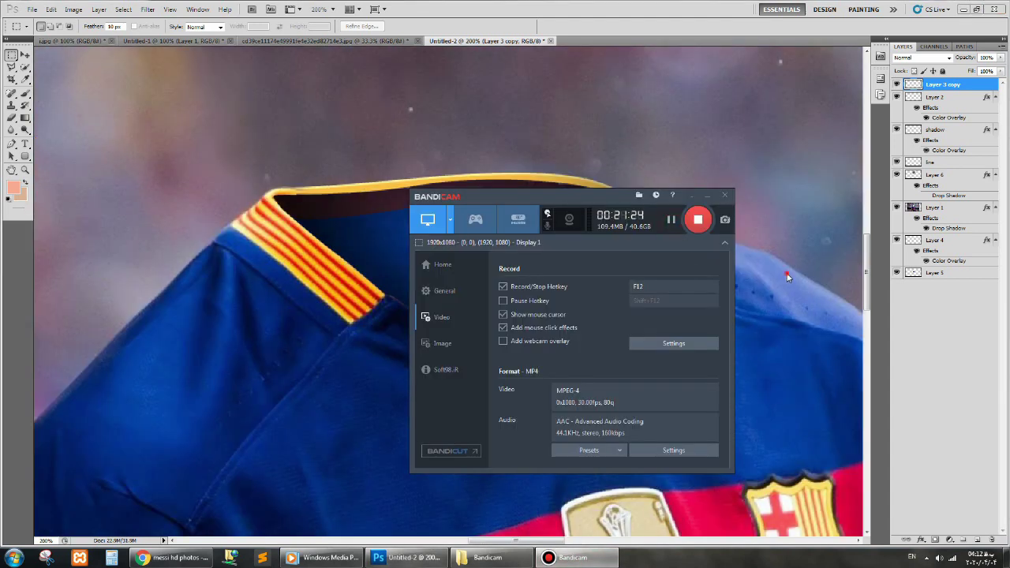
{"action": "key", "text": "ctrl+plus"}
{"action": "left_click", "coordinate": [11, 144]}
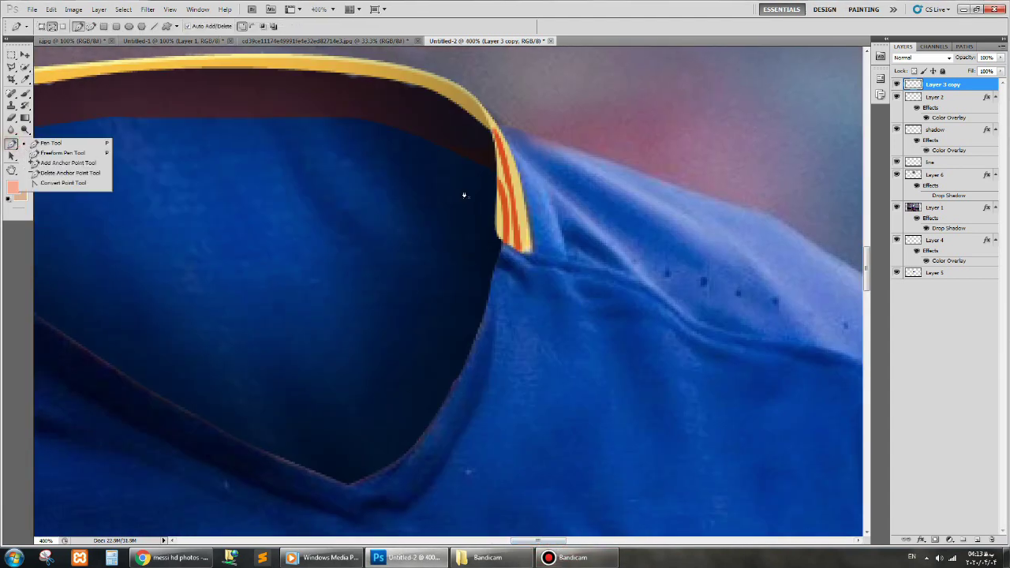
{"action": "left_click", "coordinate": [497, 183]}
{"action": "left_click_drag", "start_coordinate": [498, 303], "coordinate": [501, 304]}
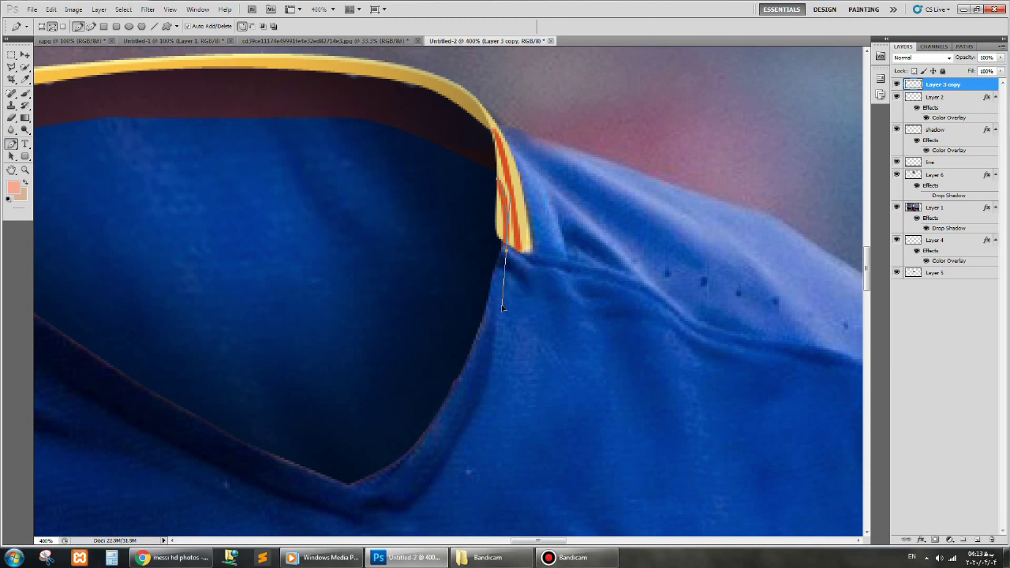
Turn the traced collar-end outline into a selection and return to the rectangular marquee.
{"action": "right_click", "coordinate": [474, 194]}
{"action": "left_click", "coordinate": [550, 257]}
{"action": "key", "text": "Return"}
{"action": "left_click", "coordinate": [11, 55]}
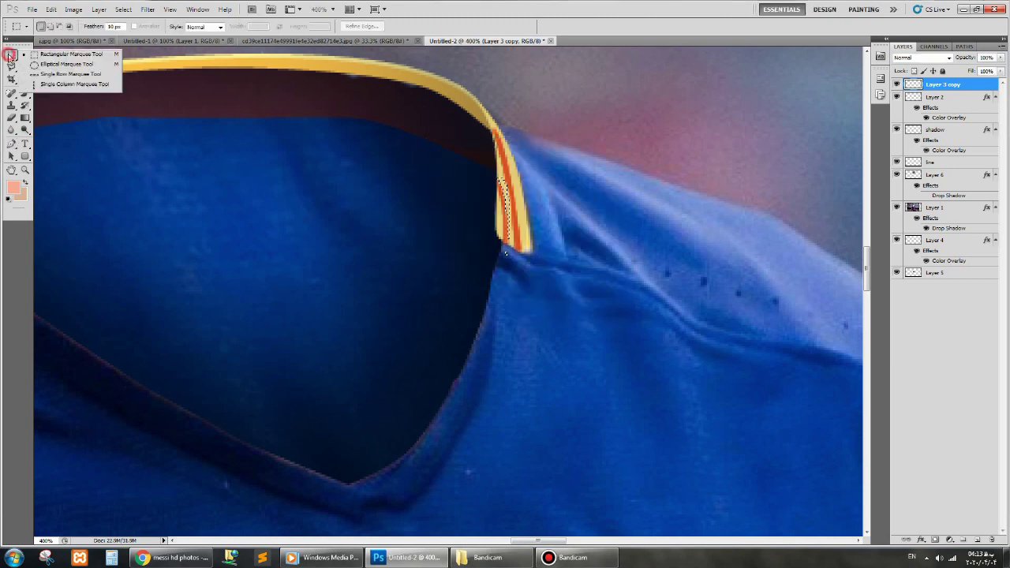
{"action": "scroll", "coordinate": [286, 241], "scroll_direction": "down", "scroll_amount": 2}
{"action": "scroll", "coordinate": [285, 240], "scroll_direction": "down", "scroll_amount": 2}
{"action": "scroll", "coordinate": [285, 241], "scroll_direction": "up", "scroll_amount": 1}
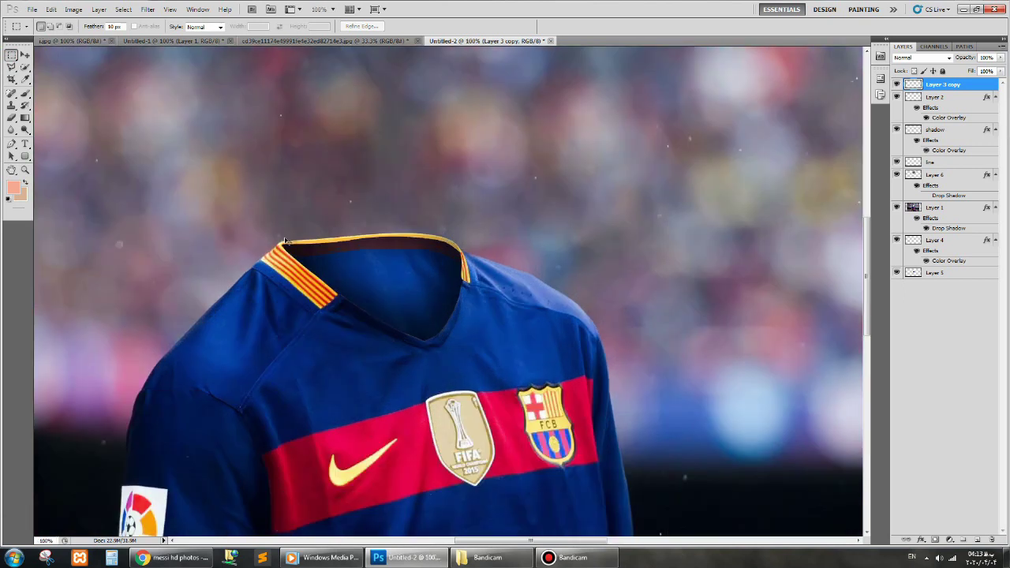
{"action": "key", "text": "ctrl+plus"}
Make the shadow layer active and raise its opacity to 70%.
{"action": "key", "text": "ctrl+minus"}
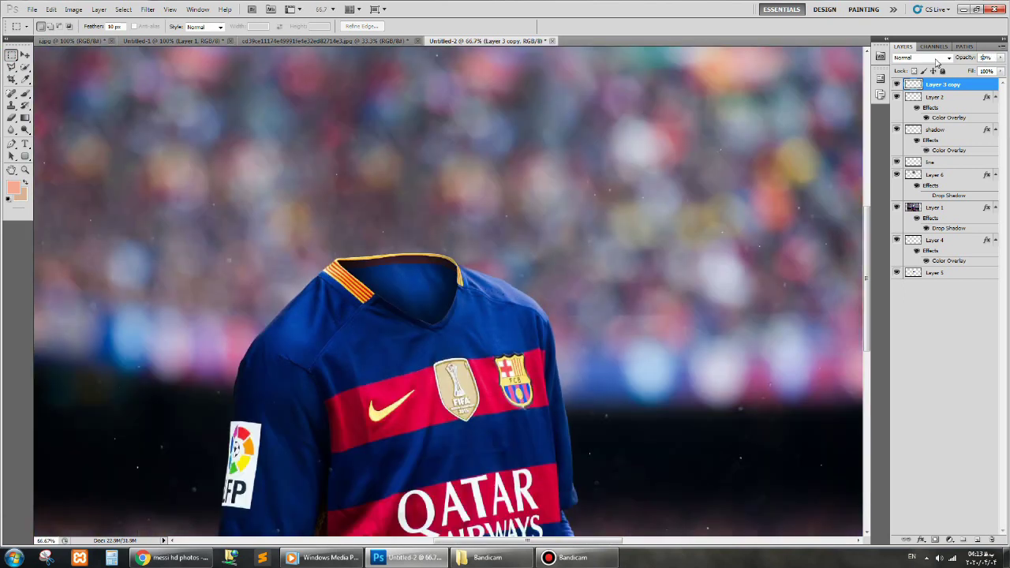
{"action": "key", "text": "ctrl+minus"}
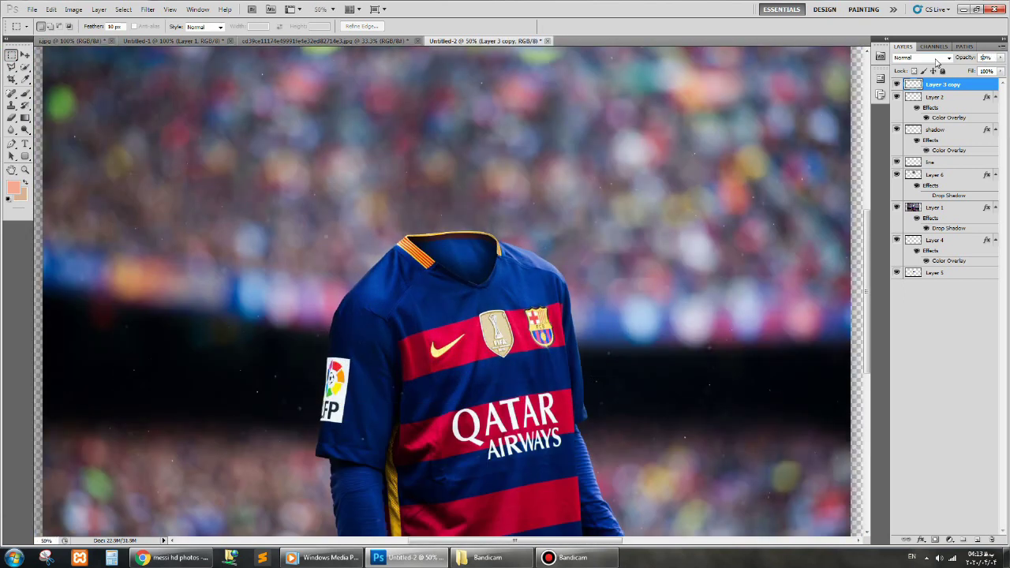
{"action": "right_click", "coordinate": [490, 239]}
{"action": "left_click", "coordinate": [519, 254]}
{"action": "key", "text": "ctrl+plus"}
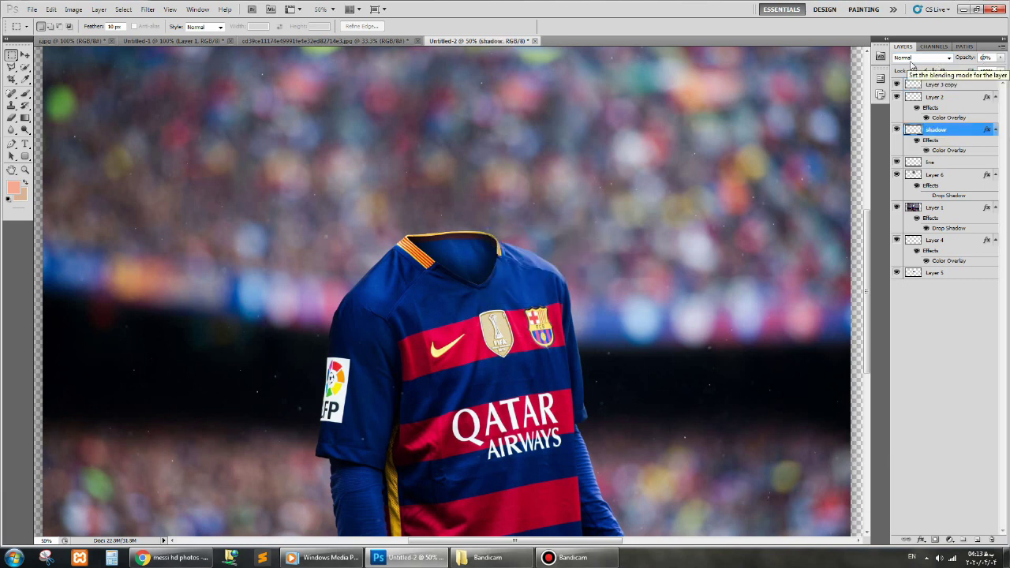
{"action": "key", "text": "ctrl+minus"}
{"action": "key", "text": "ctrl+minus"}
{"action": "key", "text": "ctrl+plus"}
{"action": "key", "text": "ctrl+plus"}
{"action": "key", "text": "7"}
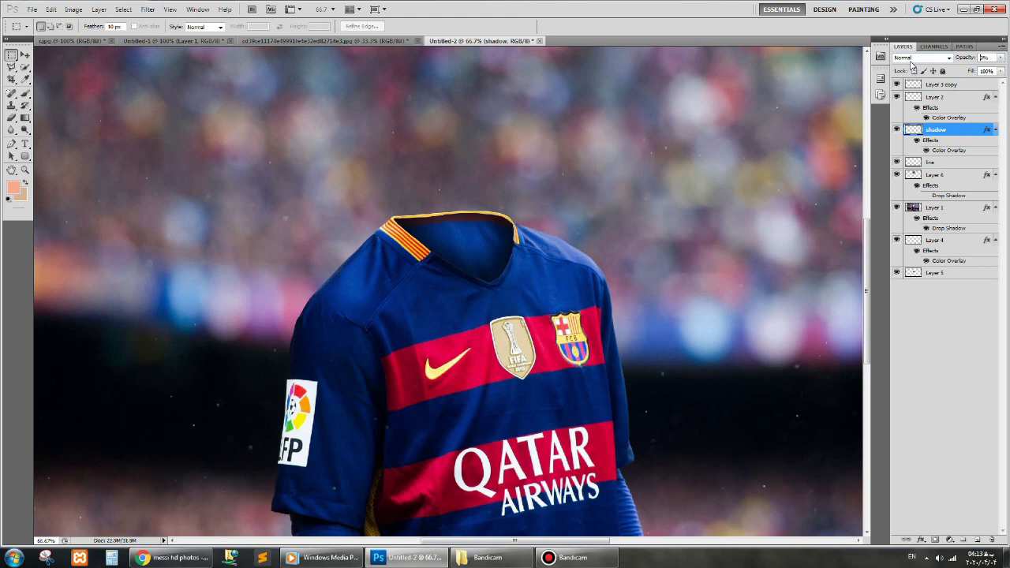
Change the shadow's Color Overlay to the collar's dark red 79111a.
{"action": "key", "text": "ctrl+plus"}
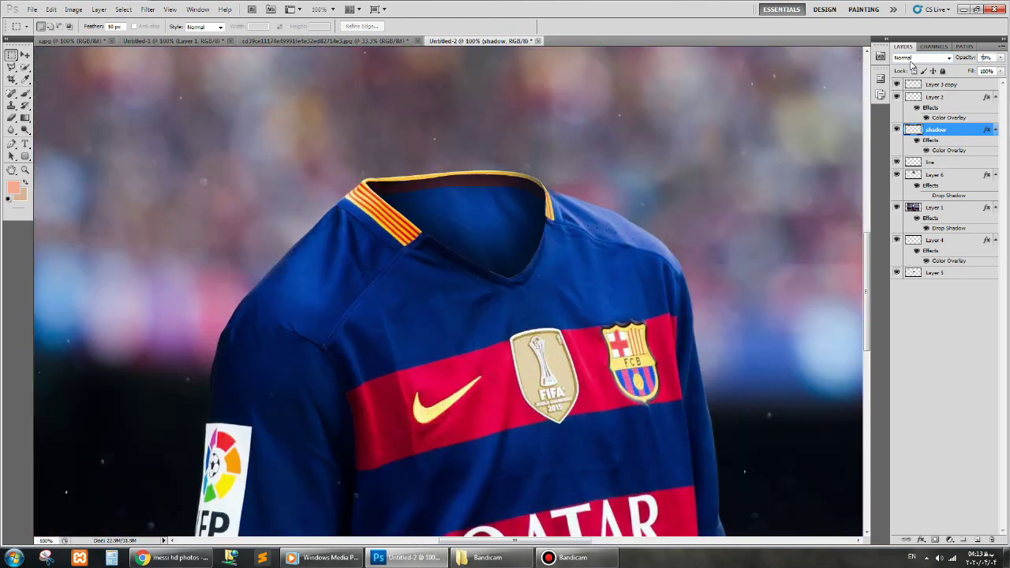
{"action": "left_click", "coordinate": [99, 10]}
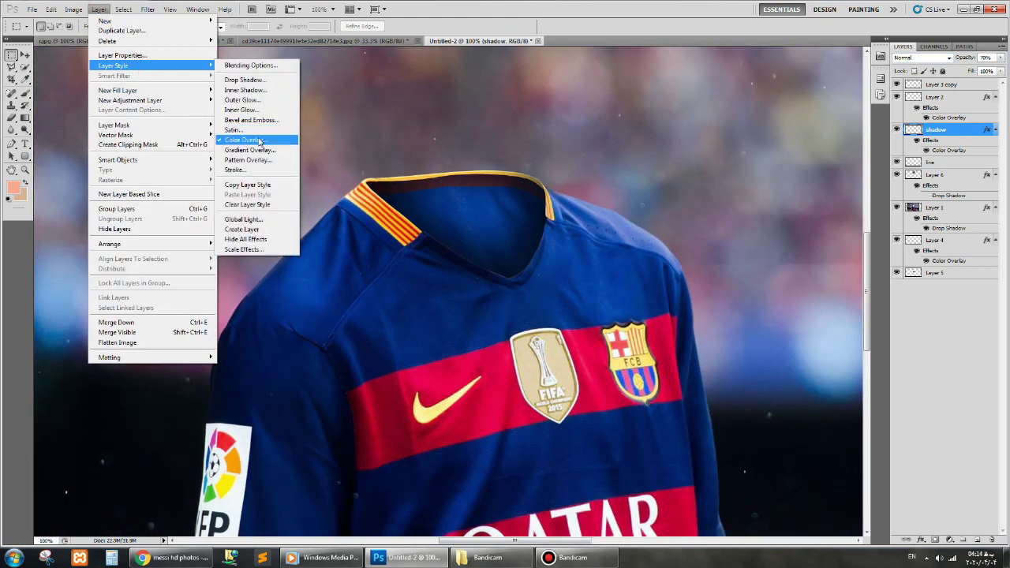
{"action": "left_click", "coordinate": [260, 141]}
{"action": "left_click", "coordinate": [819, 251]}
{"action": "left_click", "coordinate": [417, 234]}
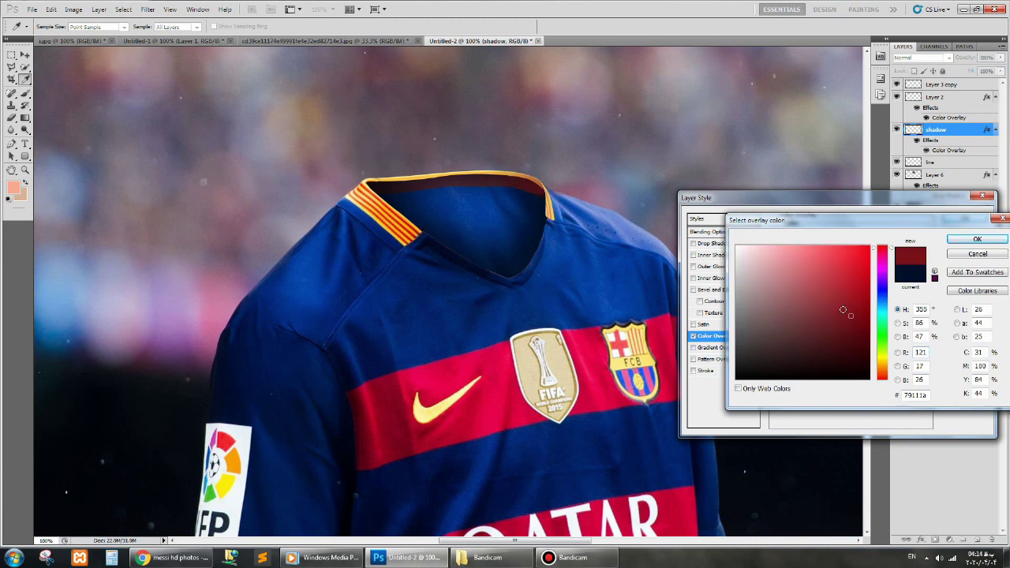
{"action": "left_click", "coordinate": [977, 239]}
{"action": "left_click", "coordinate": [967, 221]}
Draw a rectangular marquee selection around the inner collar.
{"action": "right_click", "coordinate": [12, 56]}
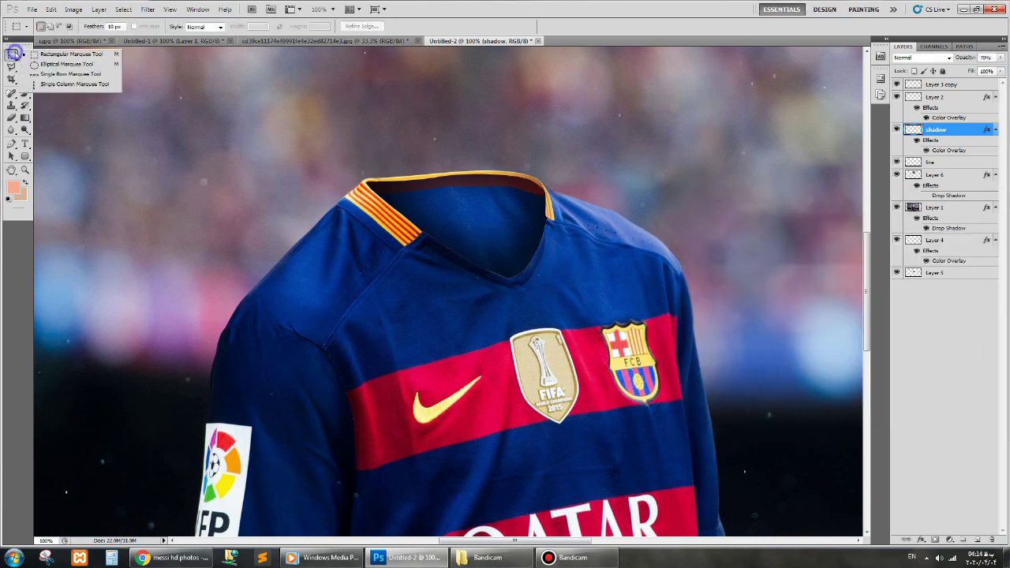
{"action": "left_click", "coordinate": [63, 50]}
{"action": "mouse_move", "coordinate": [536, 189]}
{"action": "left_mouse_down"}
{"action": "mouse_move", "coordinate": [450, 203]}
{"action": "mouse_move", "coordinate": [483, 199]}
{"action": "left_mouse_up"}
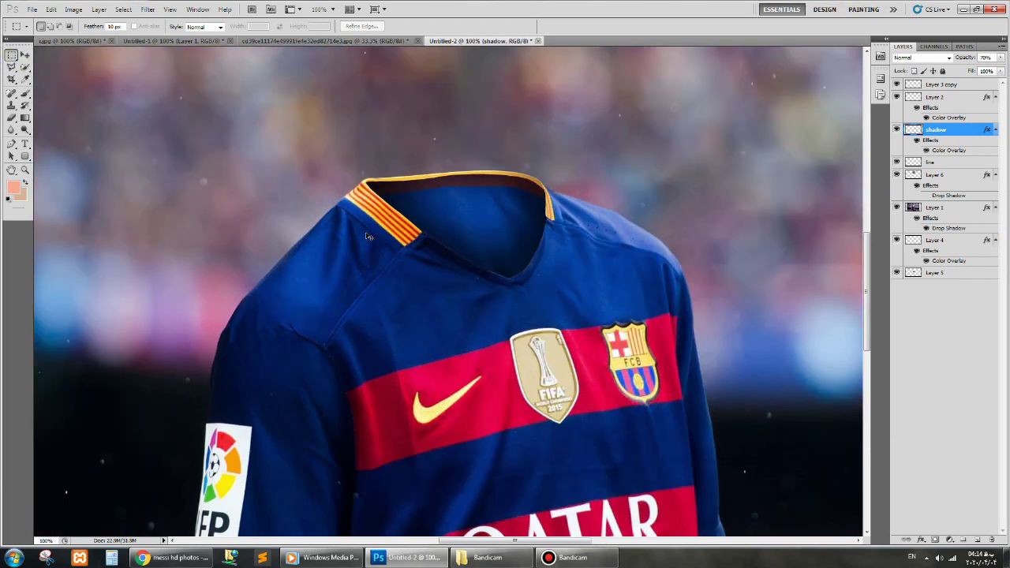
Make Layer 4 active and add a Gradient Overlay layer style to it.
{"action": "right_click", "coordinate": [472, 179], "text": "ctrl"}
{"action": "left_click", "coordinate": [491, 183]}
{"action": "left_click", "coordinate": [99, 8]}
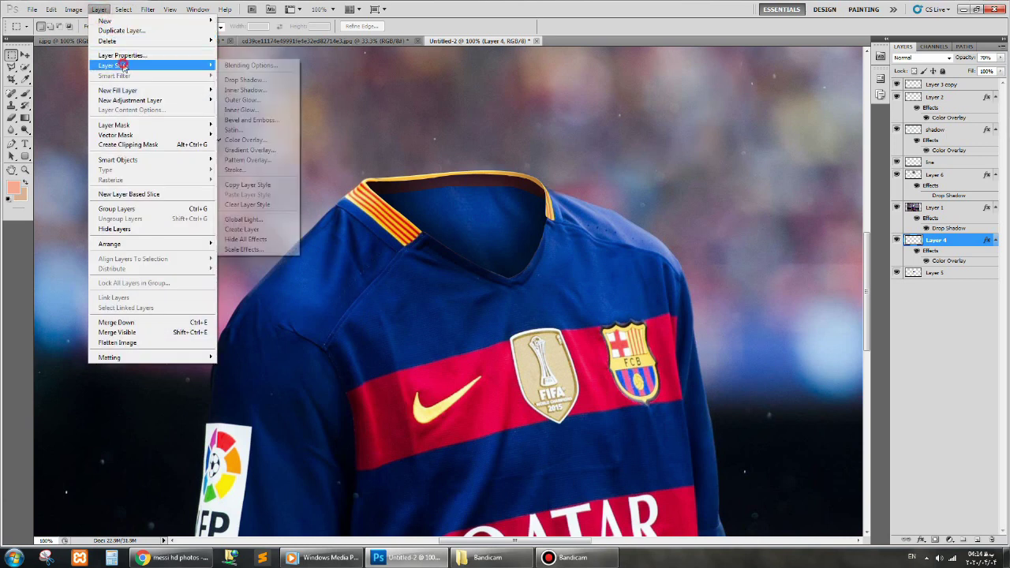
{"action": "left_click", "coordinate": [241, 137]}
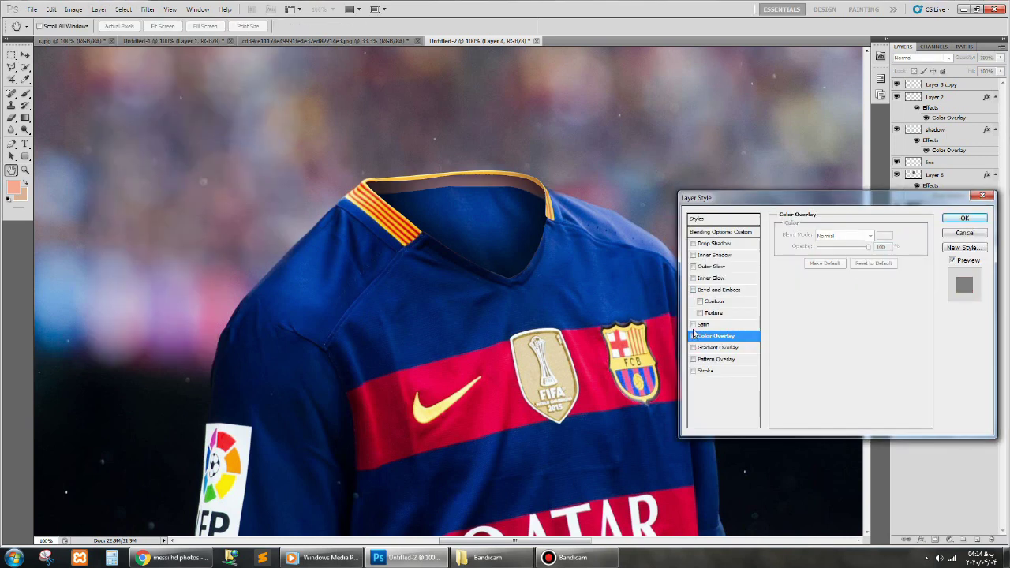
{"action": "left_click", "coordinate": [717, 347]}
{"action": "left_click", "coordinate": [844, 258]}
{"action": "left_click_drag", "start_coordinate": [703, 23], "coordinate": [798, 12]}
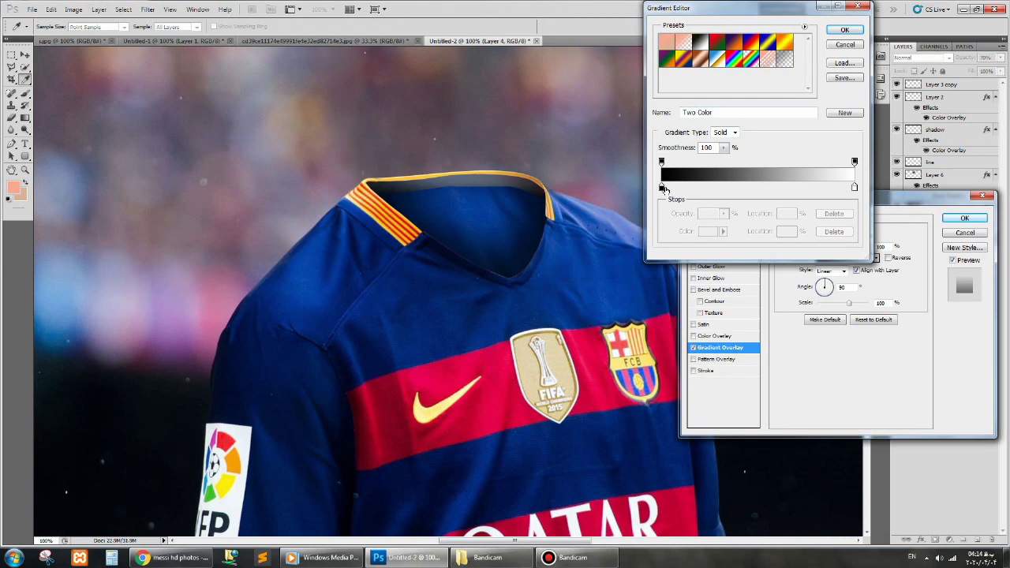
Set the gradient stops to dark navy on the left and collar-sampled dark red on the right.
{"action": "left_click", "coordinate": [661, 187]}
{"action": "left_click", "coordinate": [707, 231]}
{"action": "left_click", "coordinate": [422, 231]}
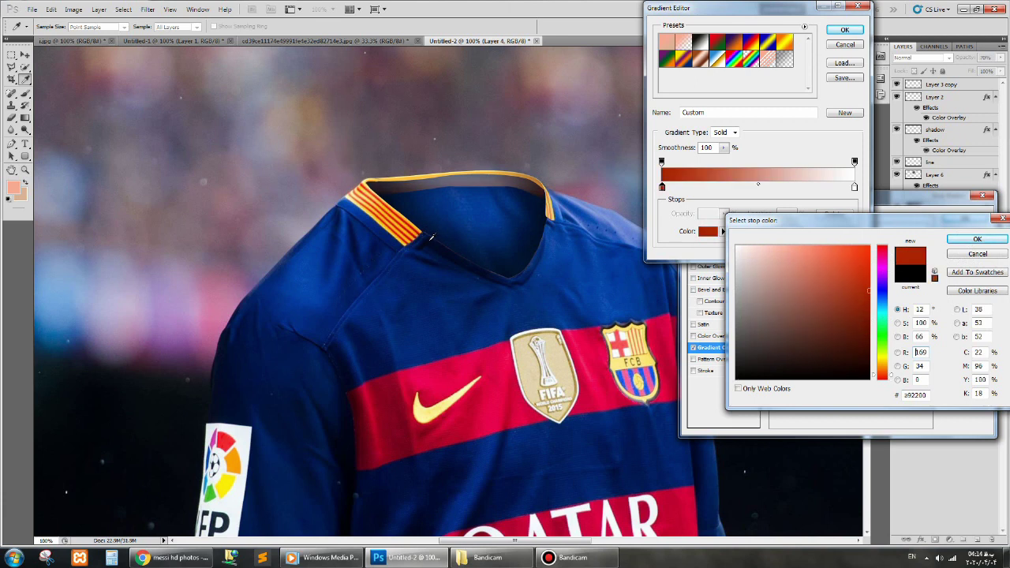
{"action": "left_click", "coordinate": [977, 239]}
{"action": "mouse_move", "coordinate": [662, 187]}
{"action": "left_mouse_down"}
{"action": "mouse_move", "coordinate": [803, 187]}
{"action": "mouse_move", "coordinate": [662, 187]}
{"action": "left_mouse_up"}
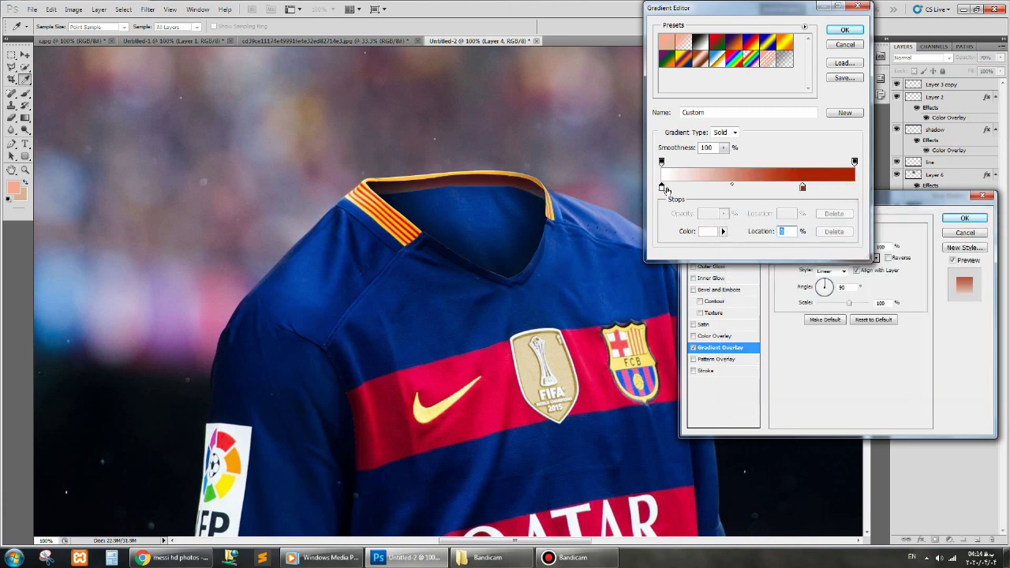
{"action": "left_click", "coordinate": [707, 232]}
{"action": "left_click", "coordinate": [473, 195]}
{"action": "left_click", "coordinate": [977, 239]}
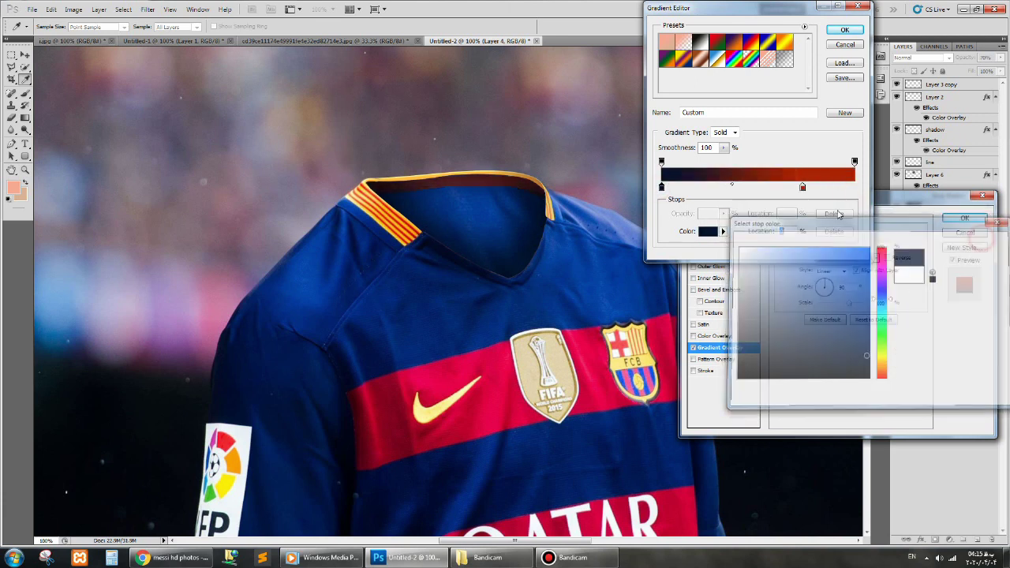
{"action": "left_click_drag", "start_coordinate": [803, 187], "coordinate": [855, 187]}
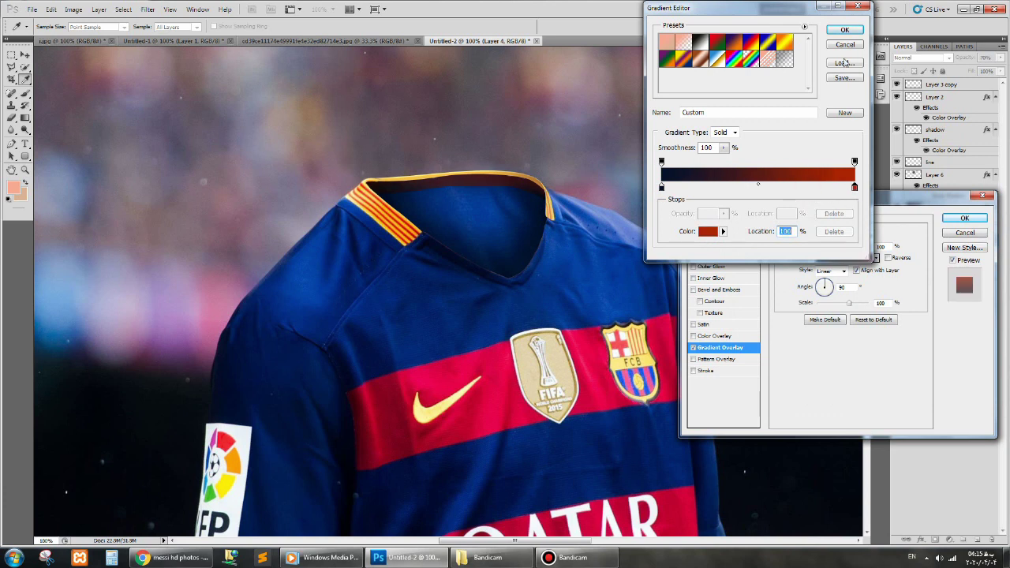
{"action": "left_click", "coordinate": [844, 29]}
{"action": "left_click", "coordinate": [964, 218]}
Free Transform Layer 4 to stretch it slightly downward, about 113% height.
{"action": "key", "text": "ctrl+t"}
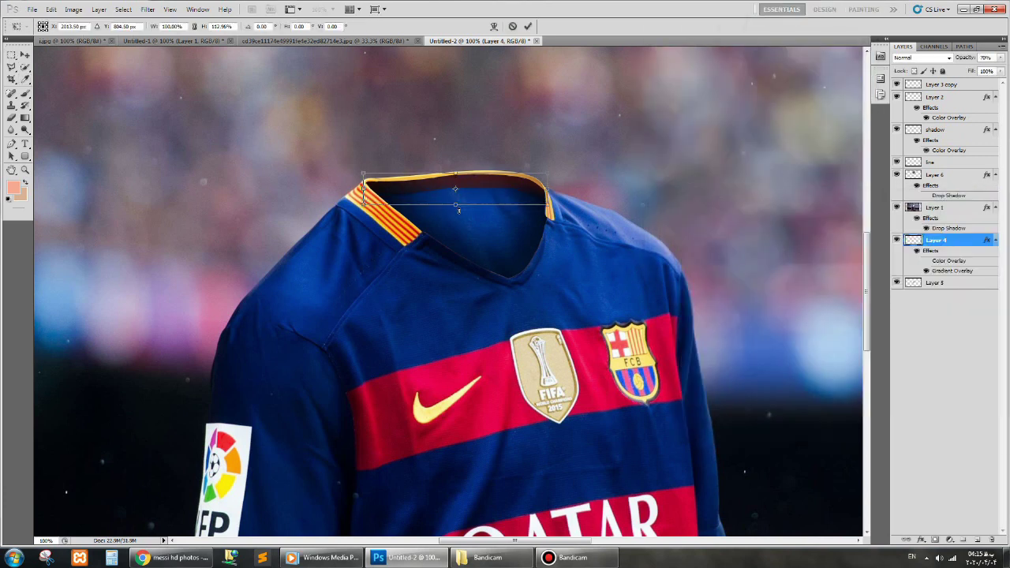
{"action": "left_click_drag", "start_coordinate": [458, 207], "coordinate": [452, 213]}
{"action": "key", "text": "Return"}
{"action": "key", "text": "m"}
{"action": "key", "text": "ctrl+minus"}
{"action": "key", "text": "ctrl+minus"}
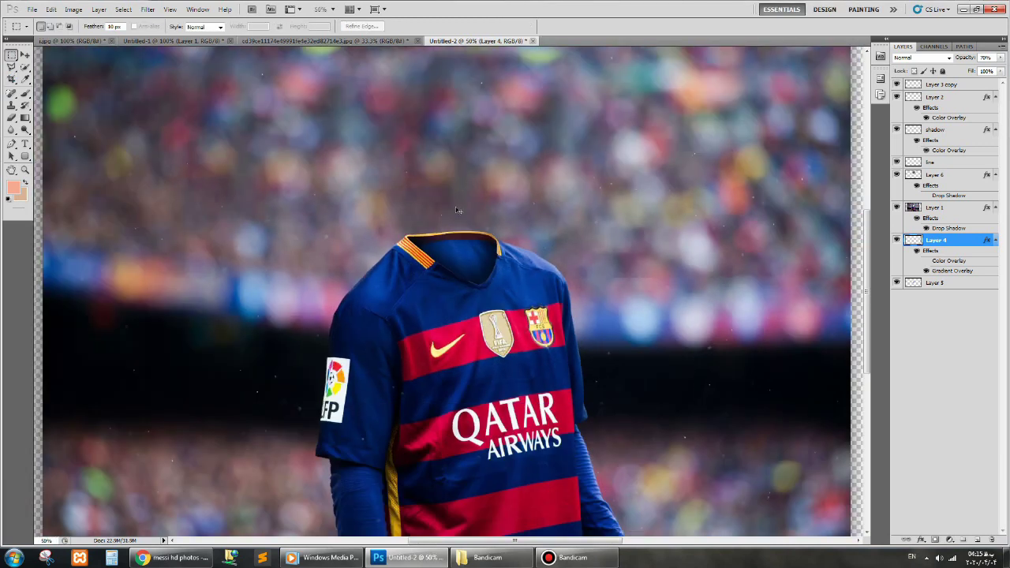
{"action": "key", "text": "ctrl+plus"}
{"action": "key", "text": "ctrl+plus"}
{"action": "key", "text": "ctrl+plus"}
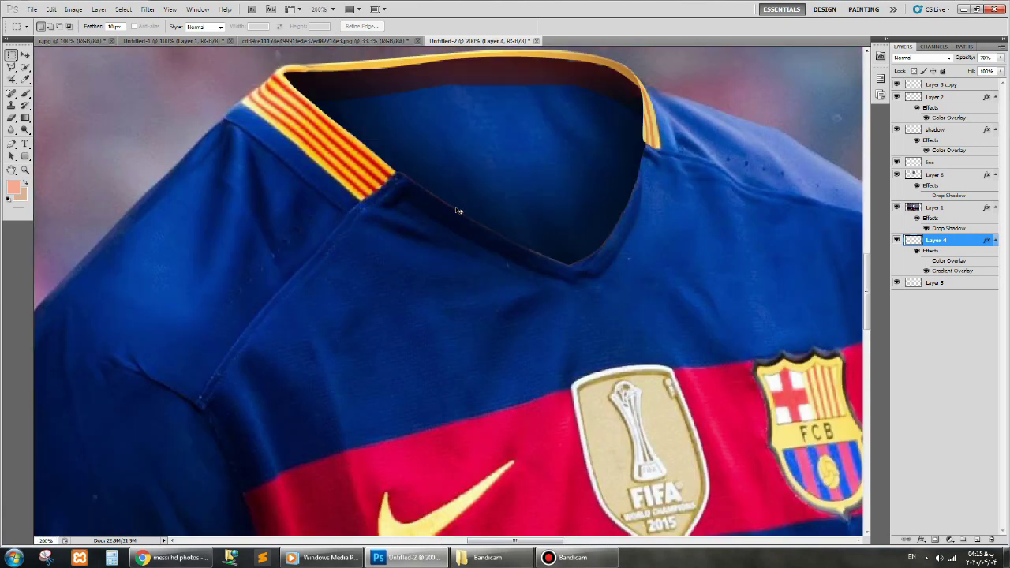
{"action": "key", "text": "ctrl+plus"}
{"action": "scroll", "coordinate": [249, 304], "scroll_direction": "up", "scroll_amount": 5}
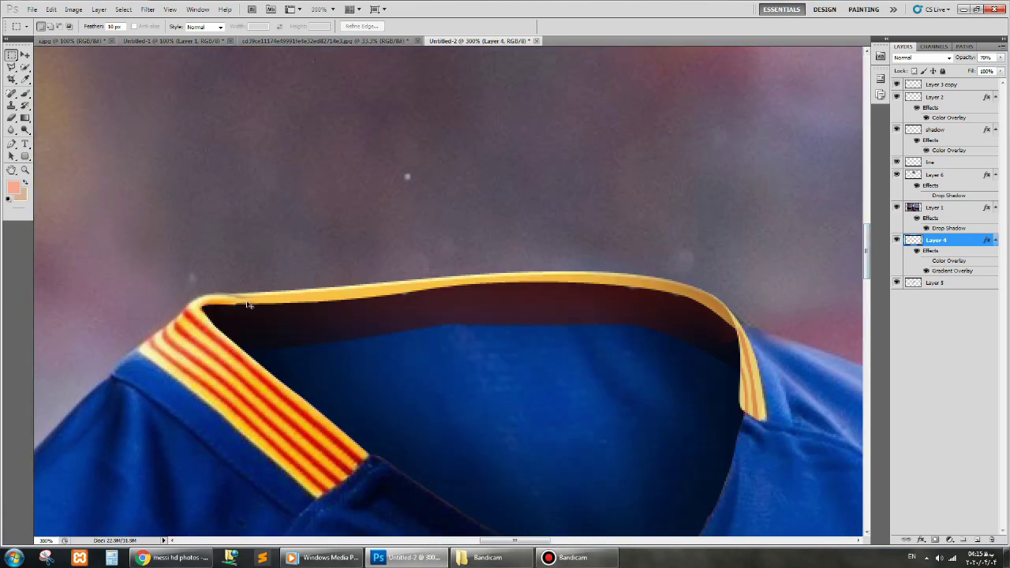
{"action": "key", "text": "ctrl+minus"}
{"action": "key", "text": "ctrl+minus"}
{"action": "key", "text": "ctrl+minus"}
{"action": "key", "text": "ctrl+minus"}
{"action": "key", "text": "ctrl+minus"}
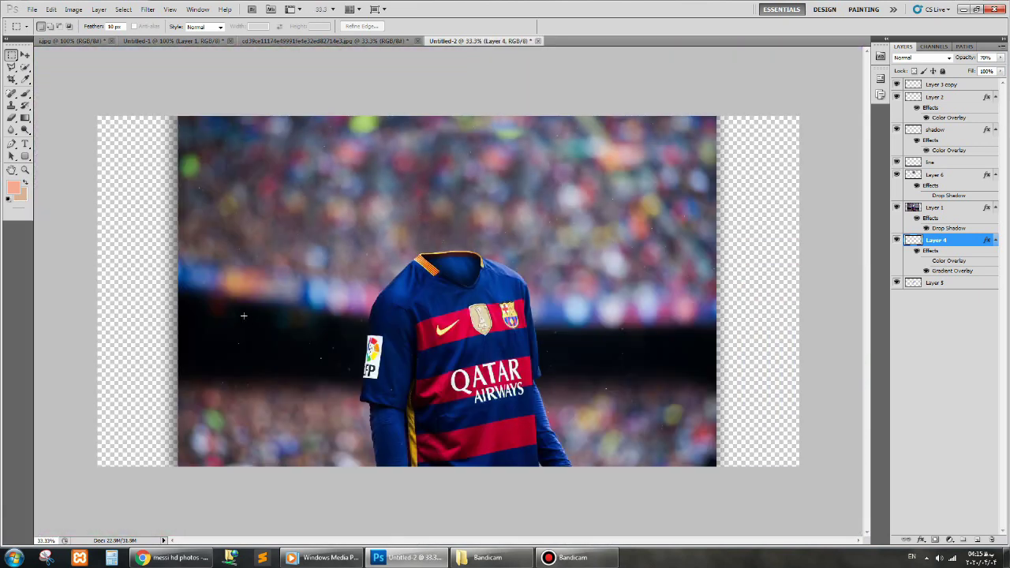
{"action": "key", "text": "ctrl+plus"}
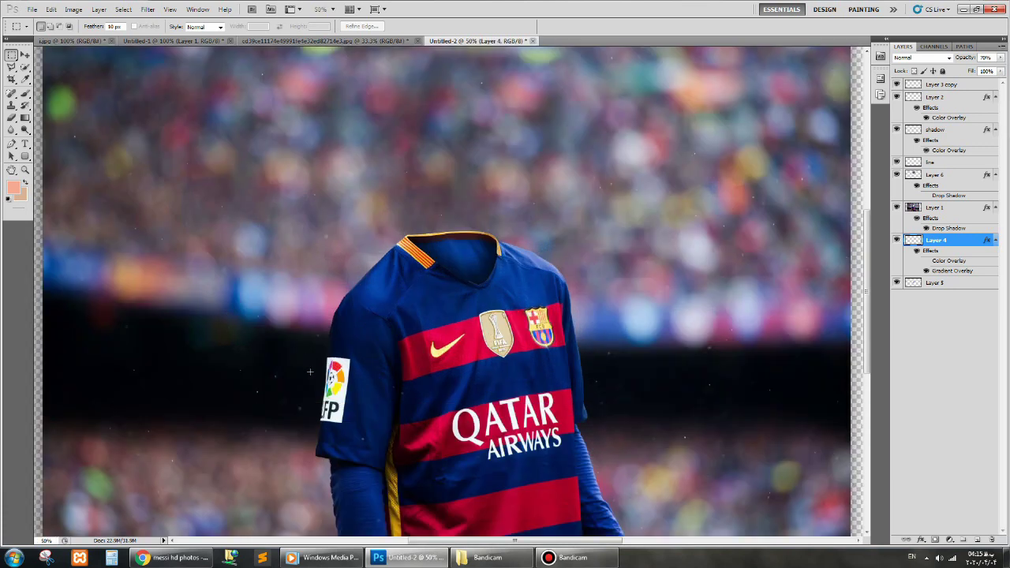
{"action": "key", "text": "ctrl+minus"}
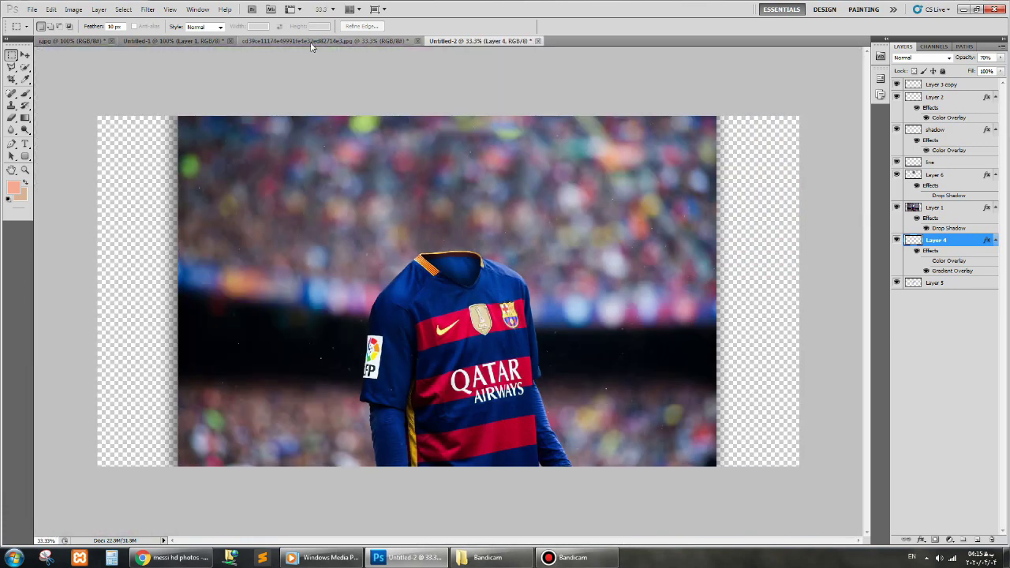